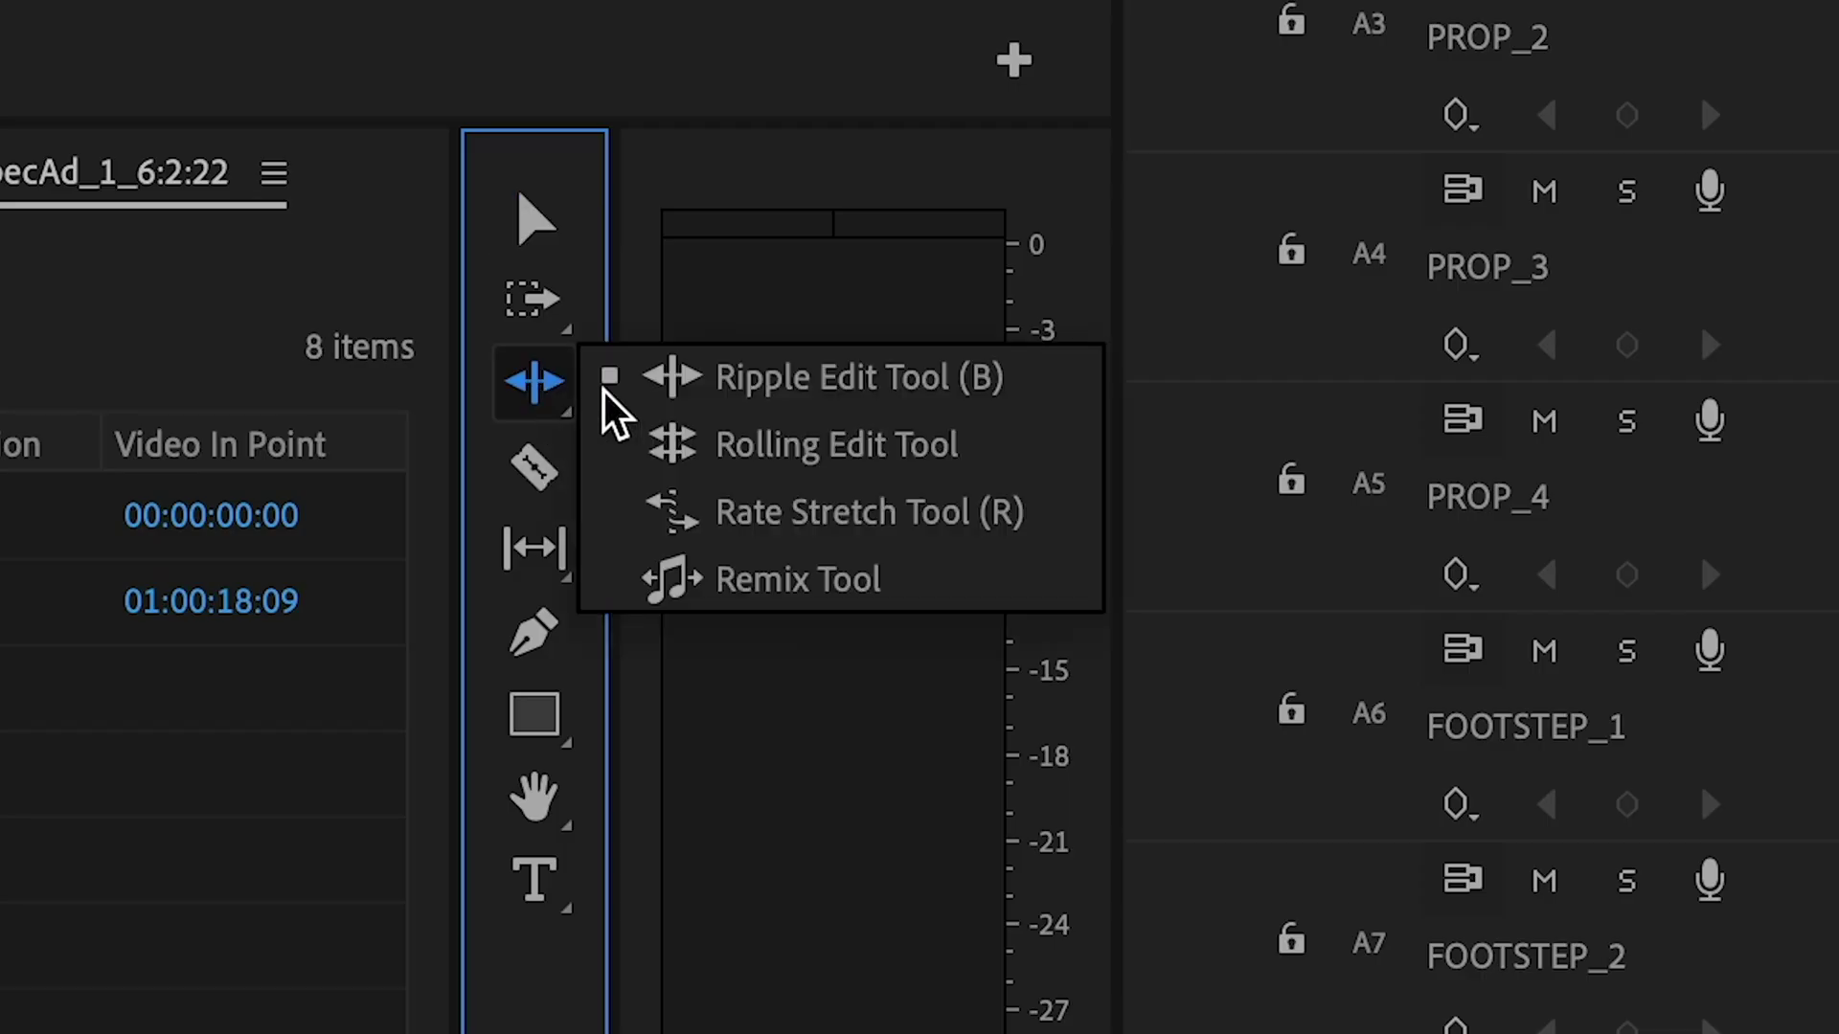
Remix the Get Tough music clip shorter by pulling its end back about eight seconds
click(756, 584)
drag(1753, 562, 704, 533)
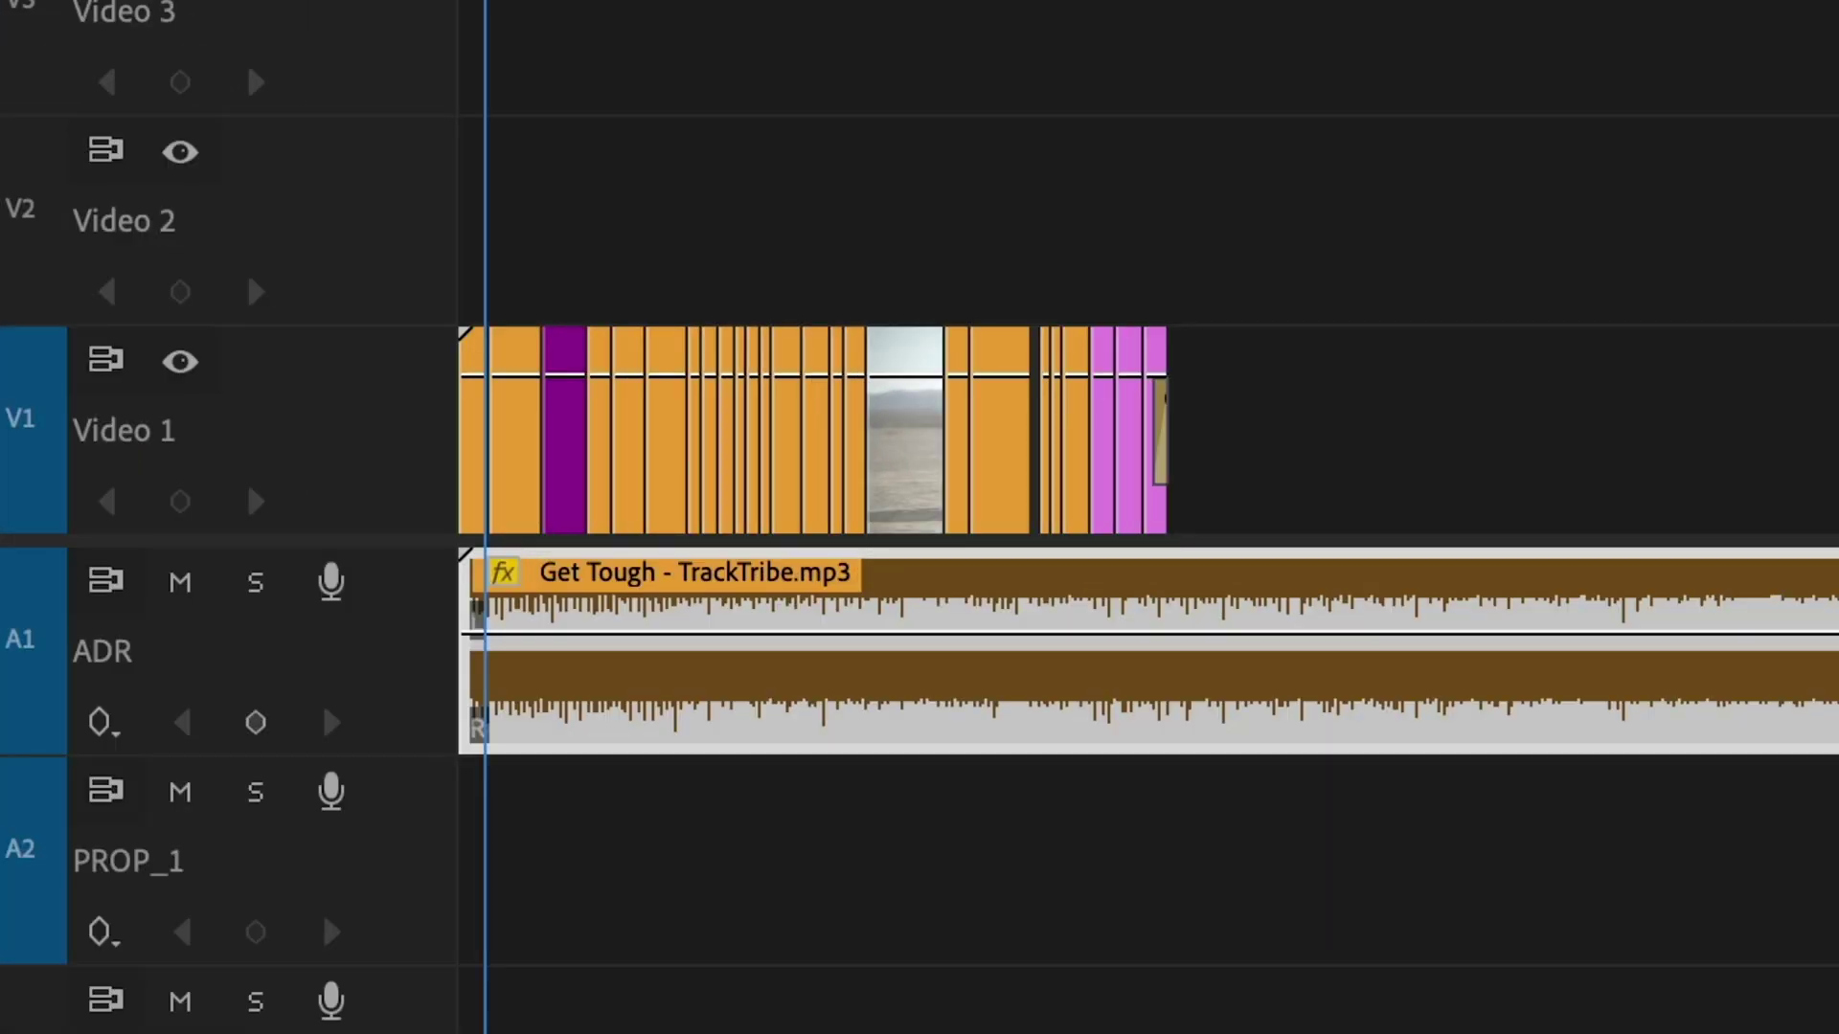
drag(1508, 714, 0, 656)
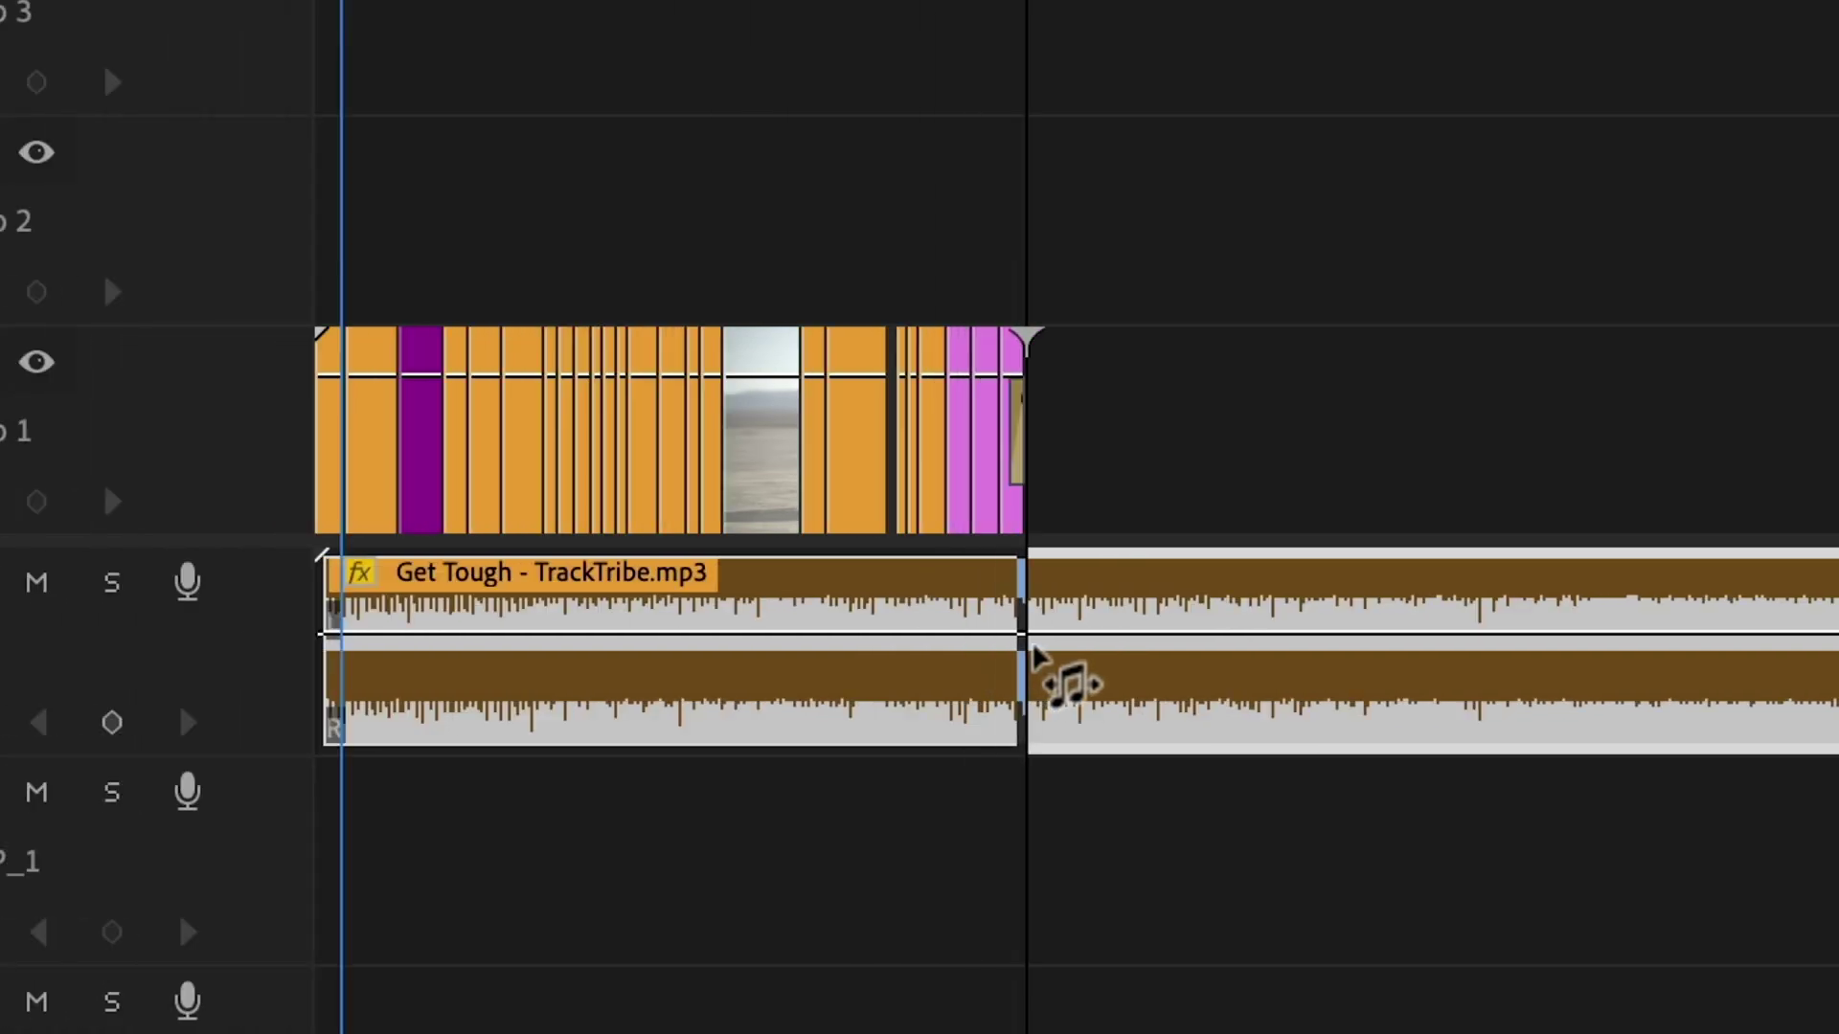
drag(1034, 648, 1033, 644)
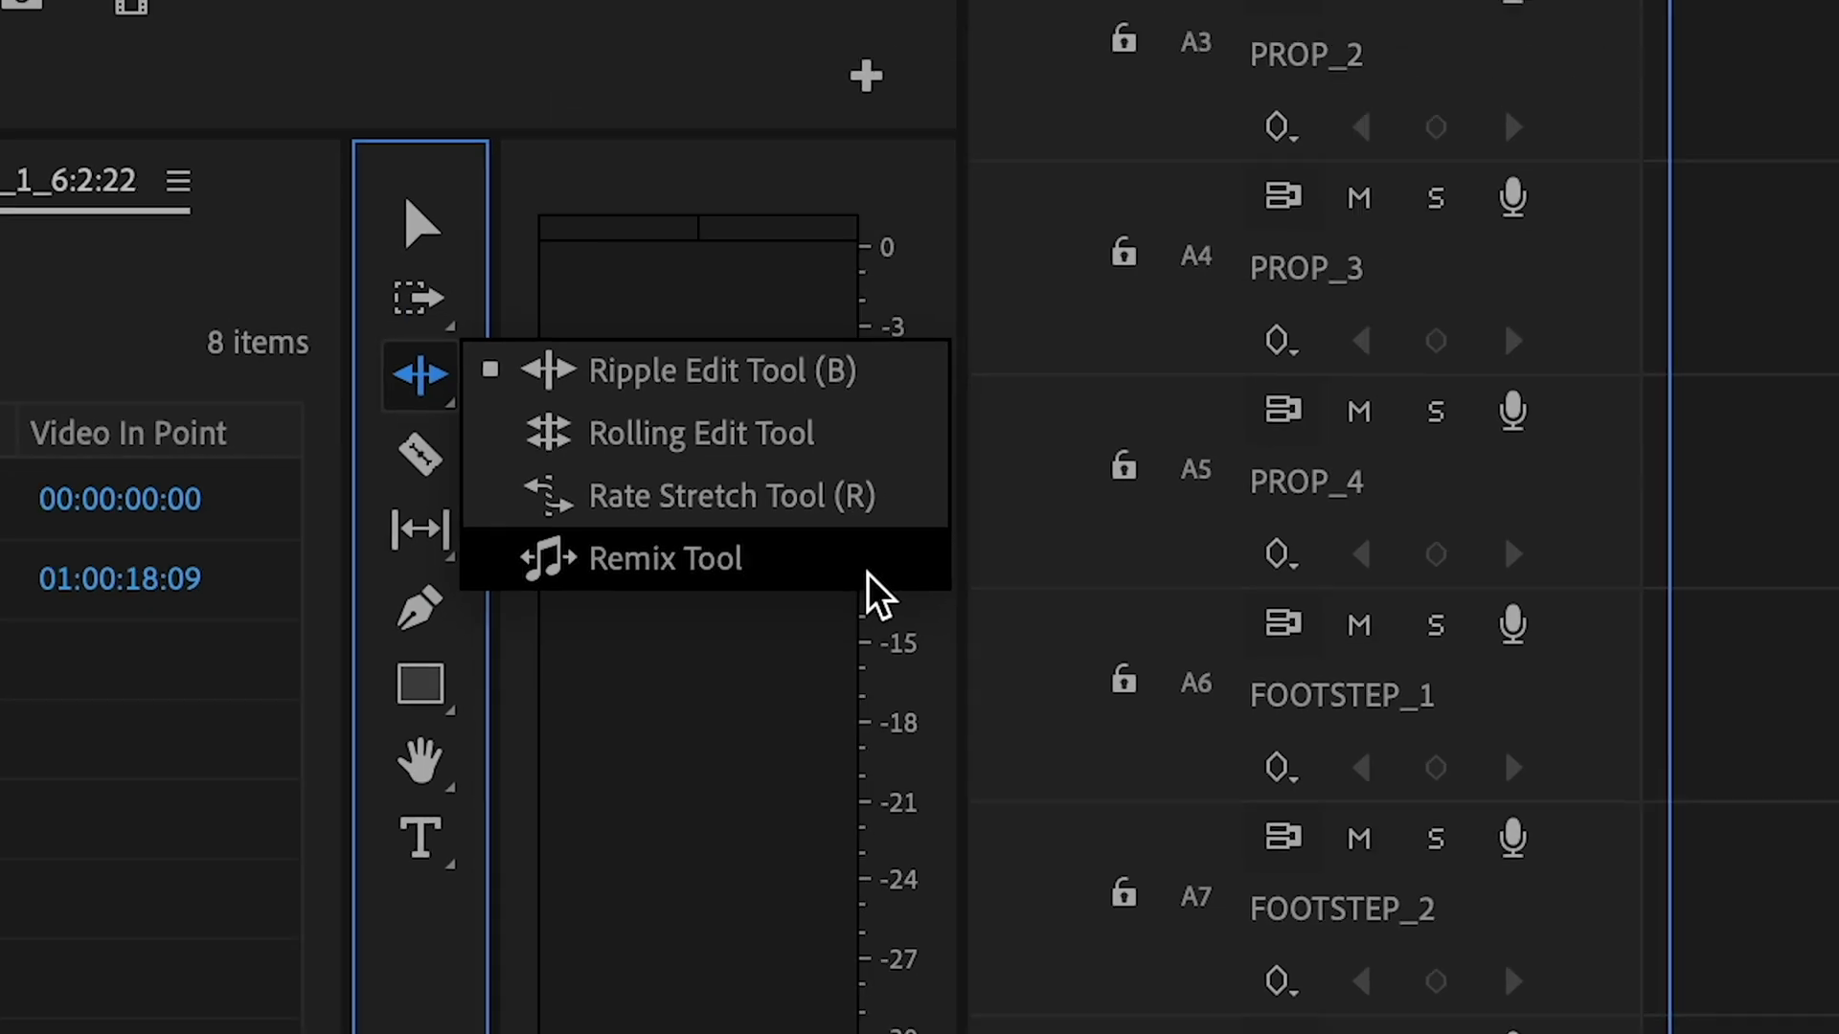
Remix the music clip again so its end lines up with the video's end
click(1013, 513)
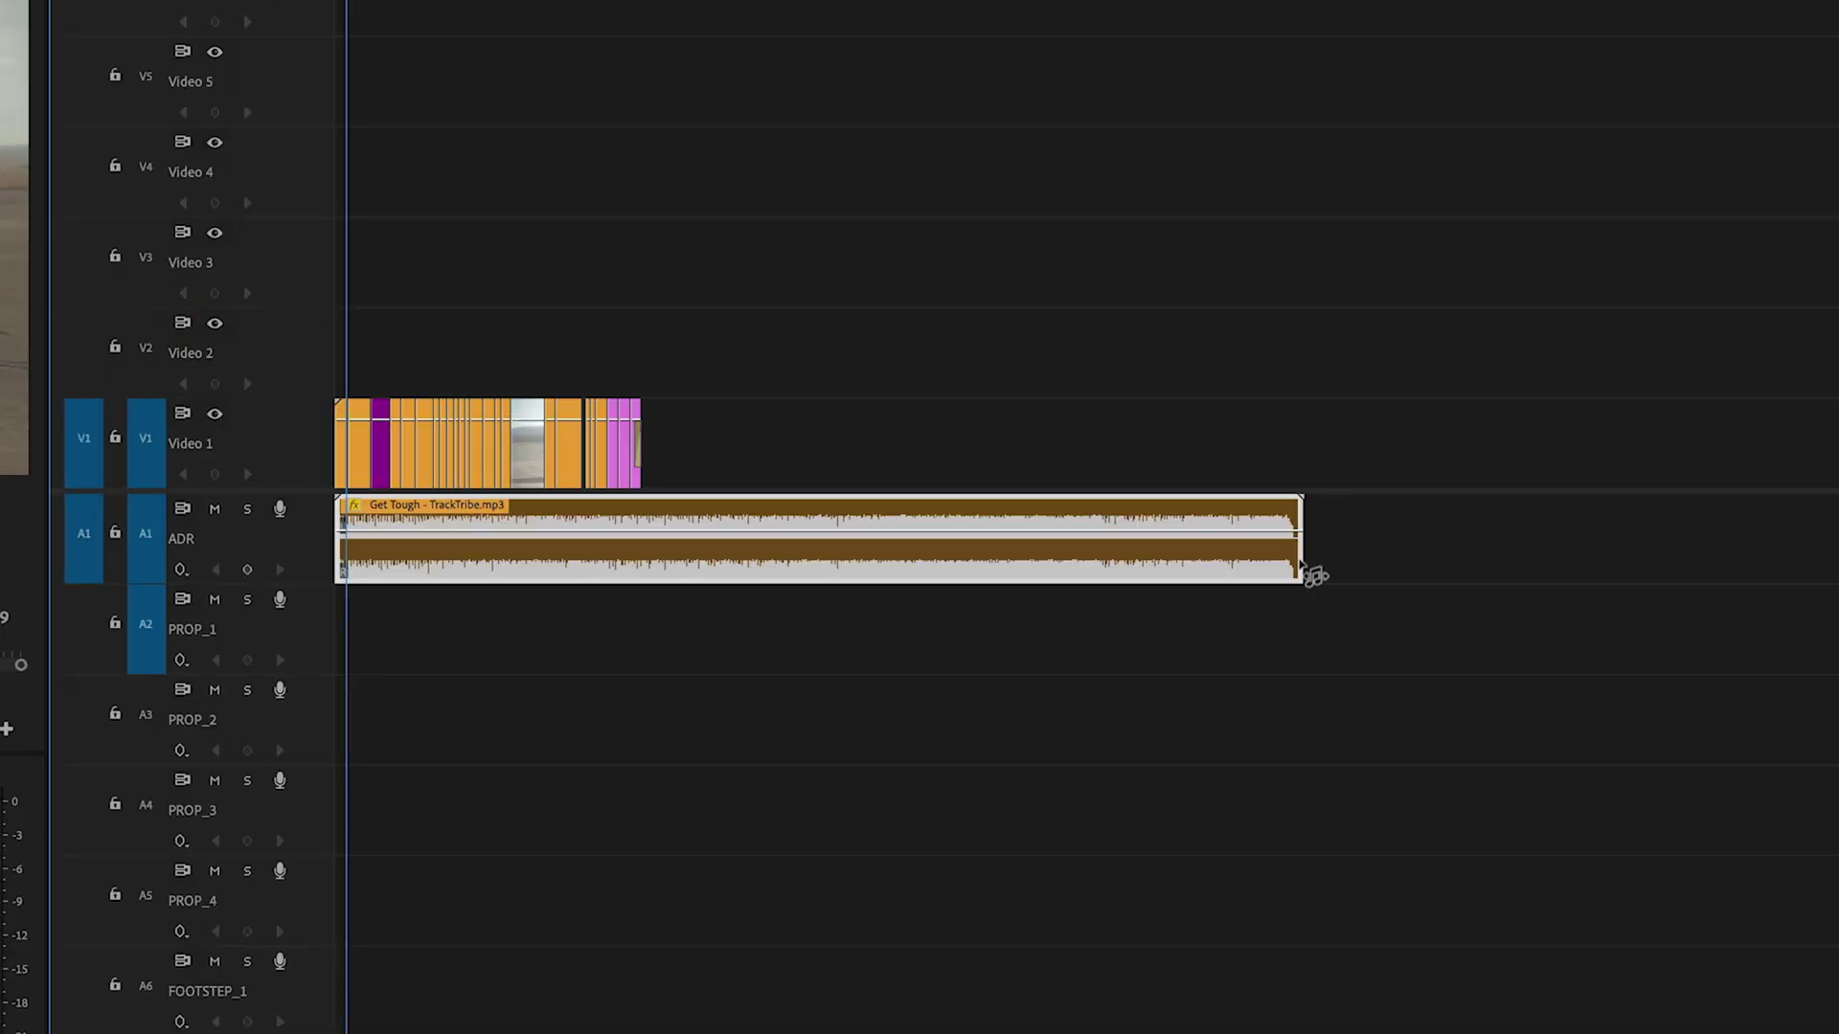
drag(1302, 570, 1227, 571)
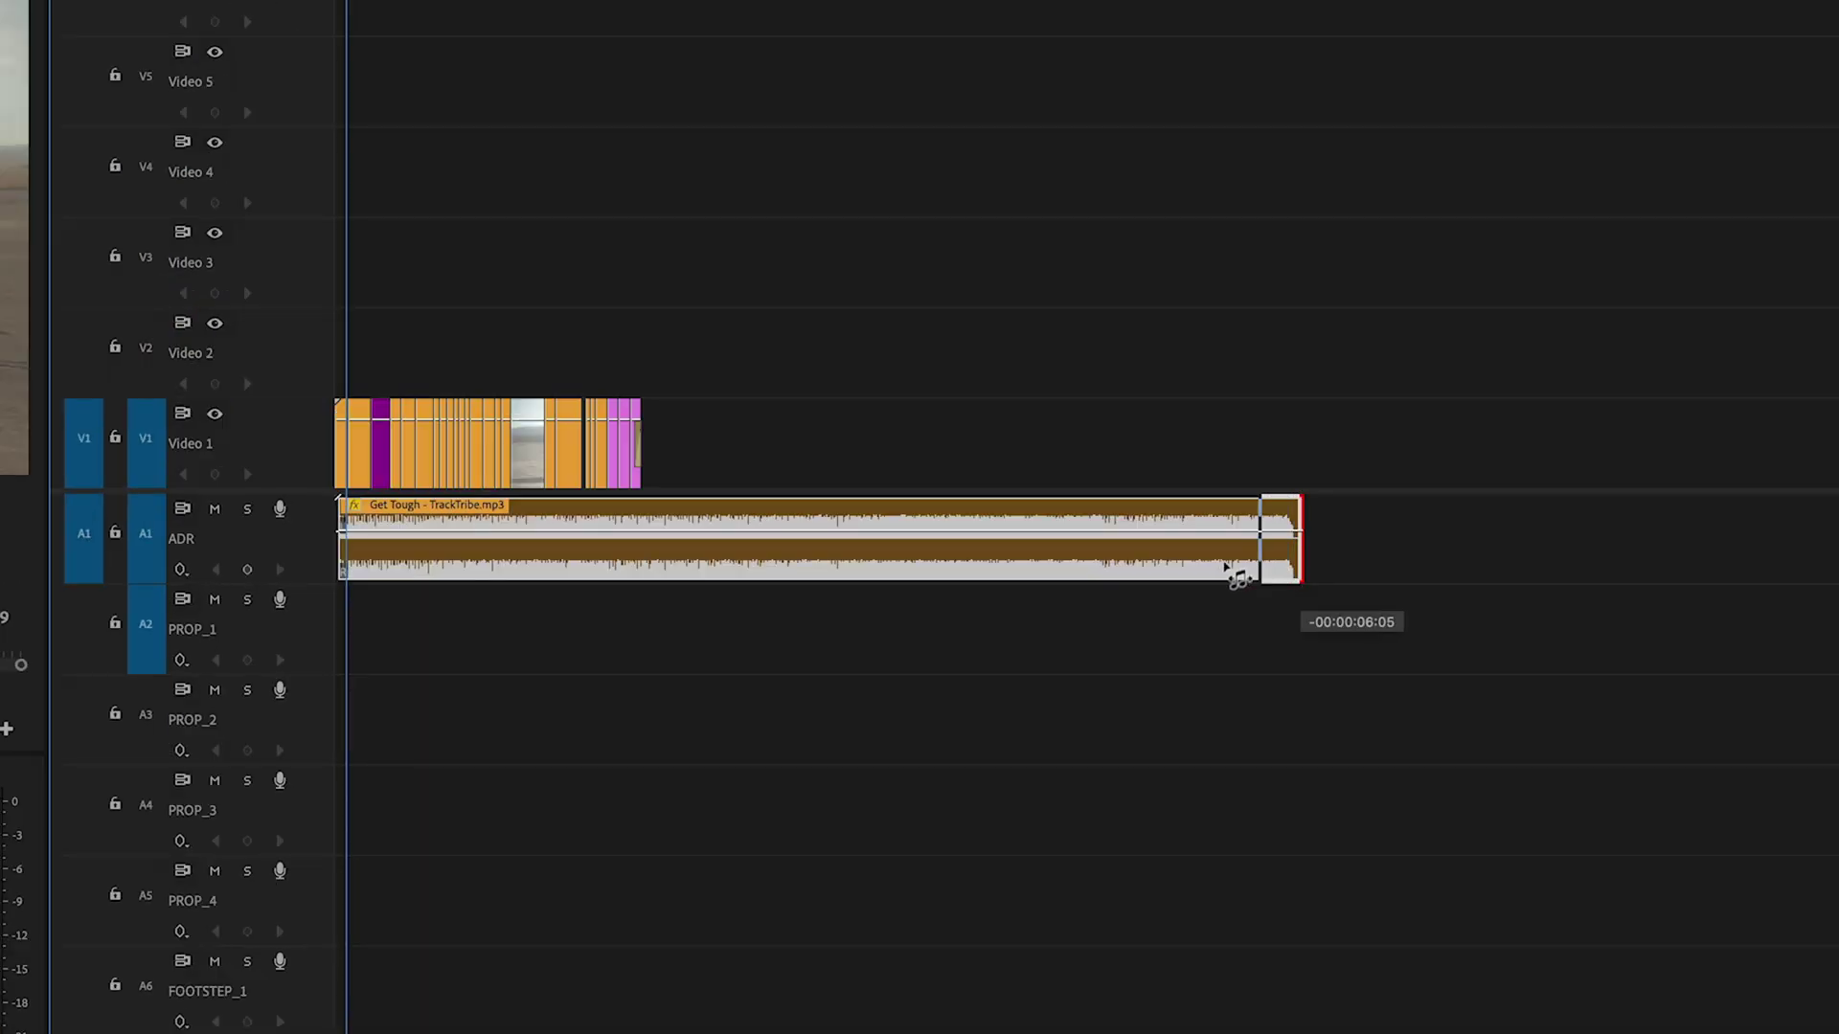
drag(895, 559, 644, 536)
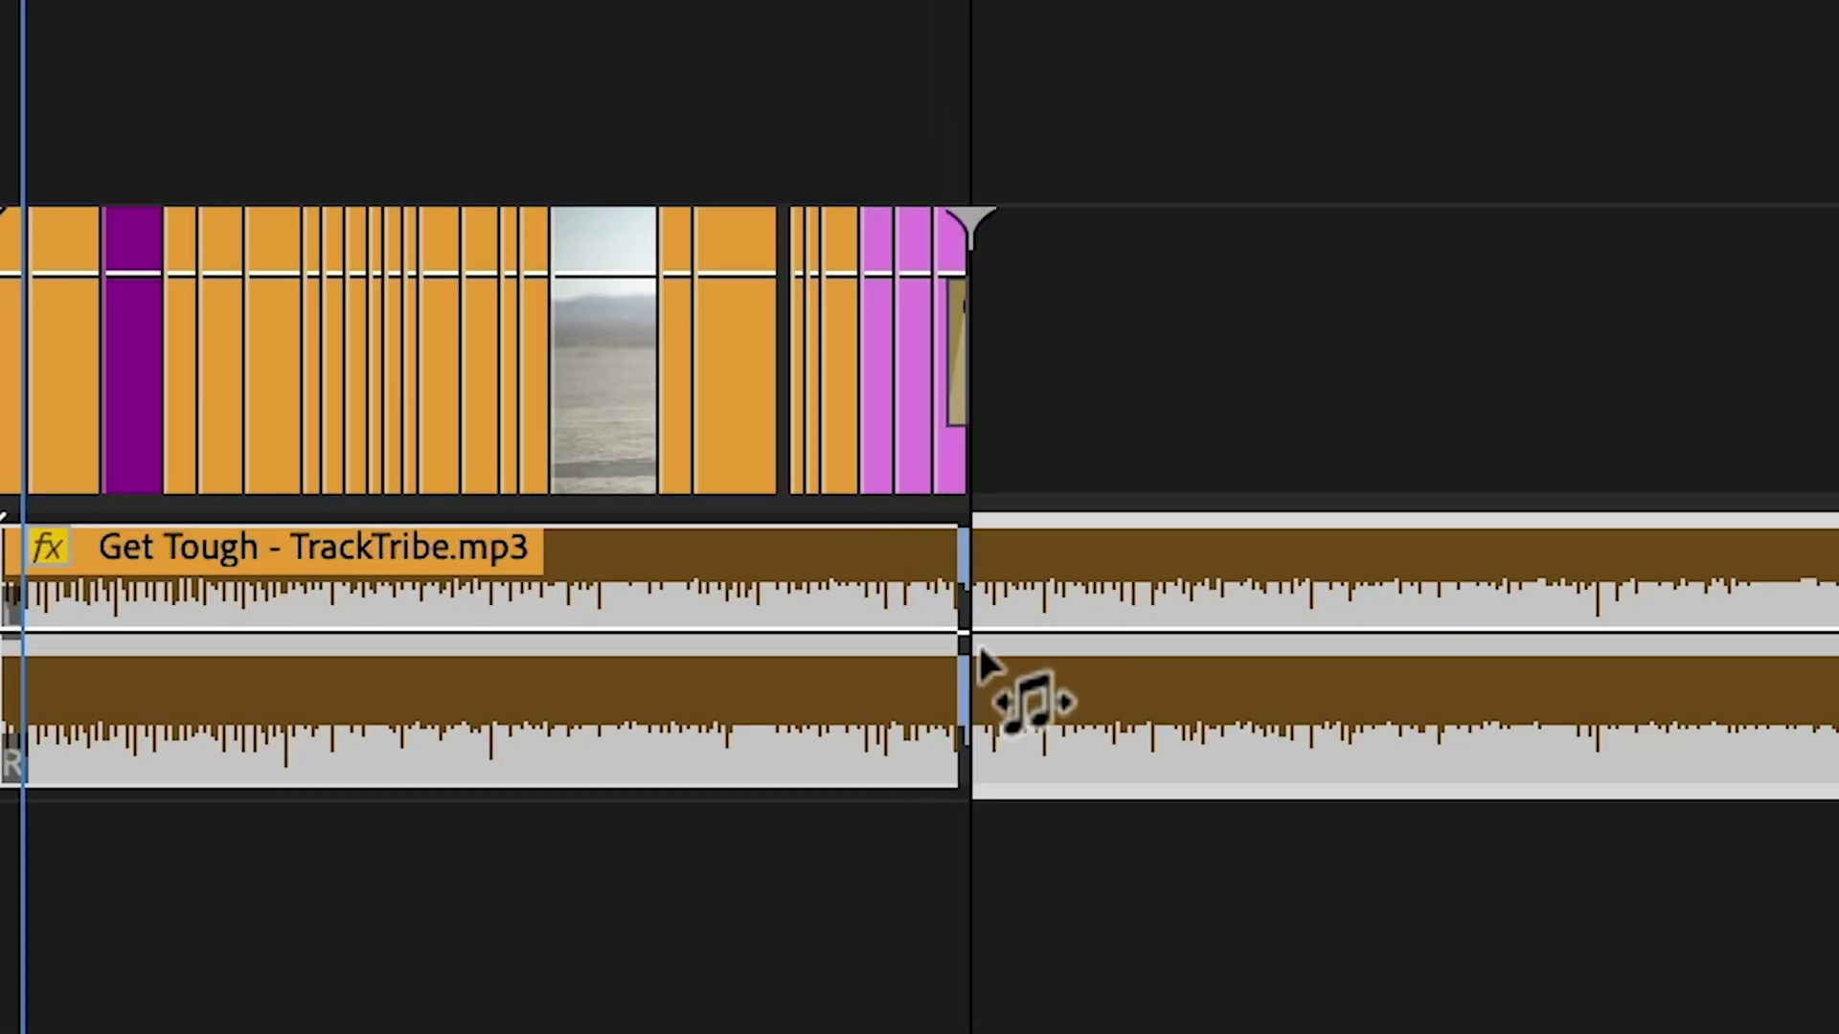
drag(979, 647, 987, 649)
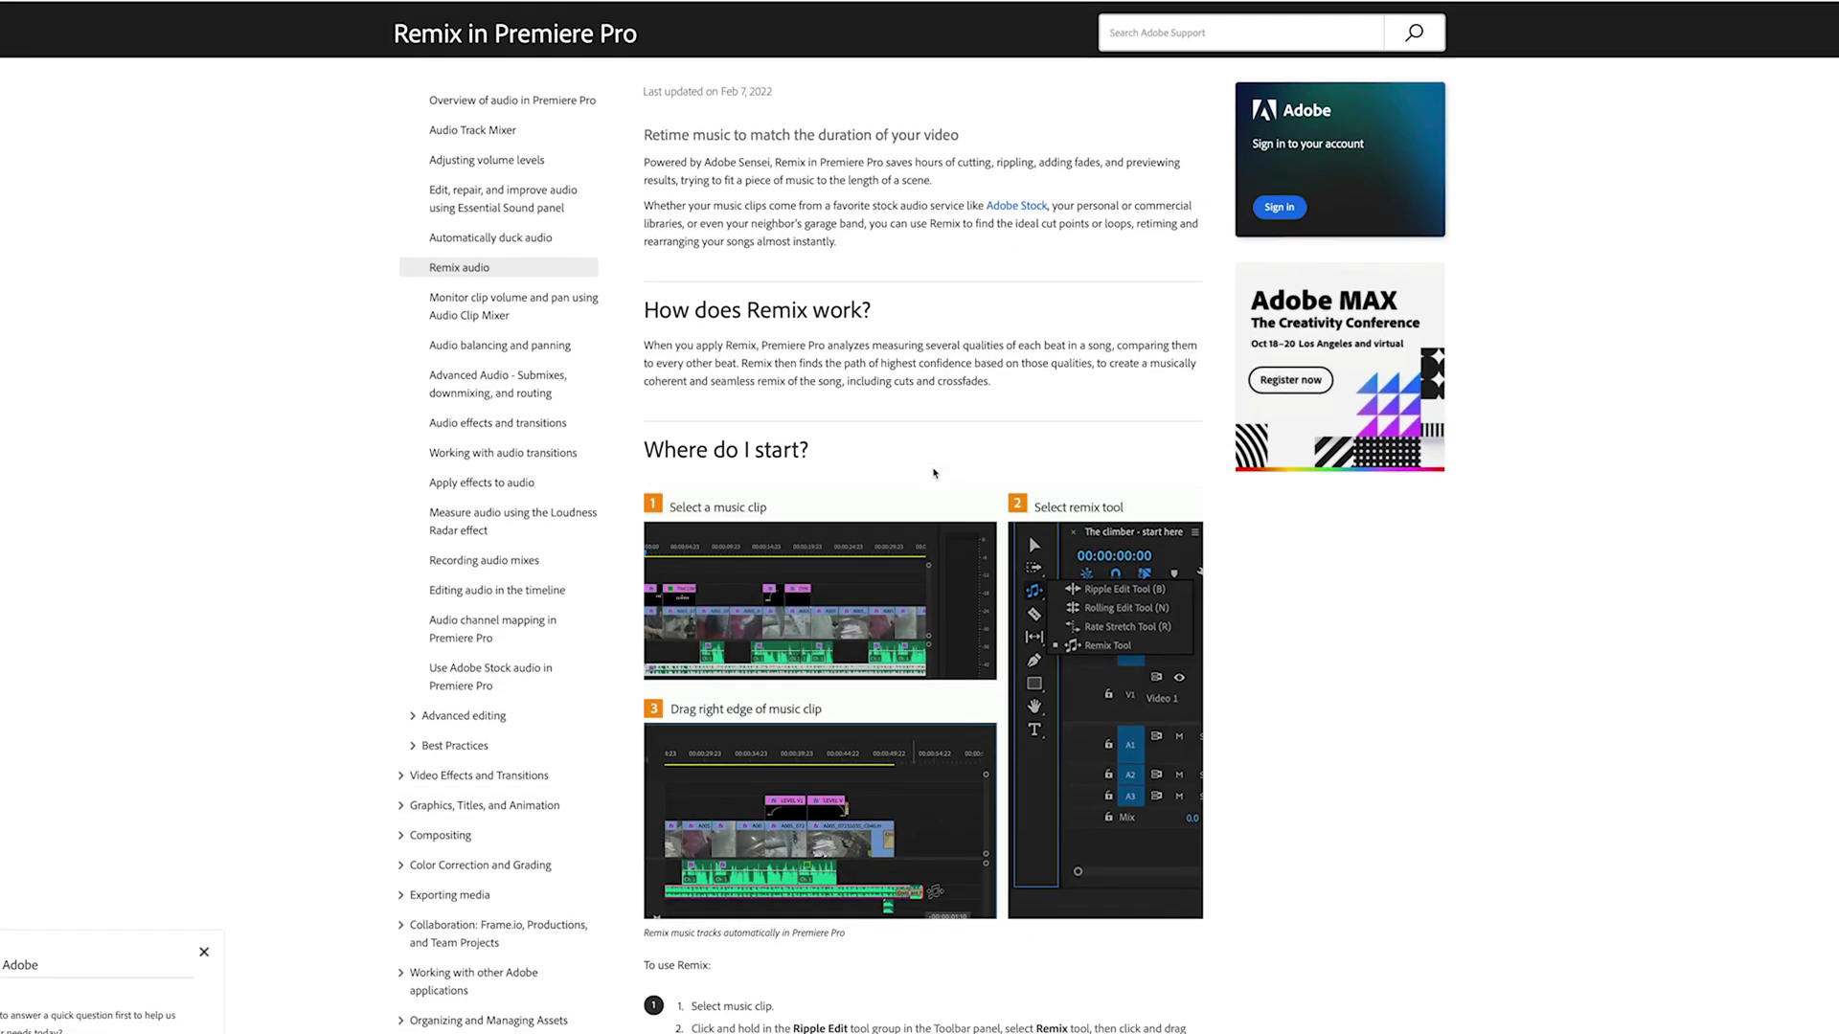
Scroll the Remix help page down to the remixing considerations section
scroll(1279, 512, down, 6)
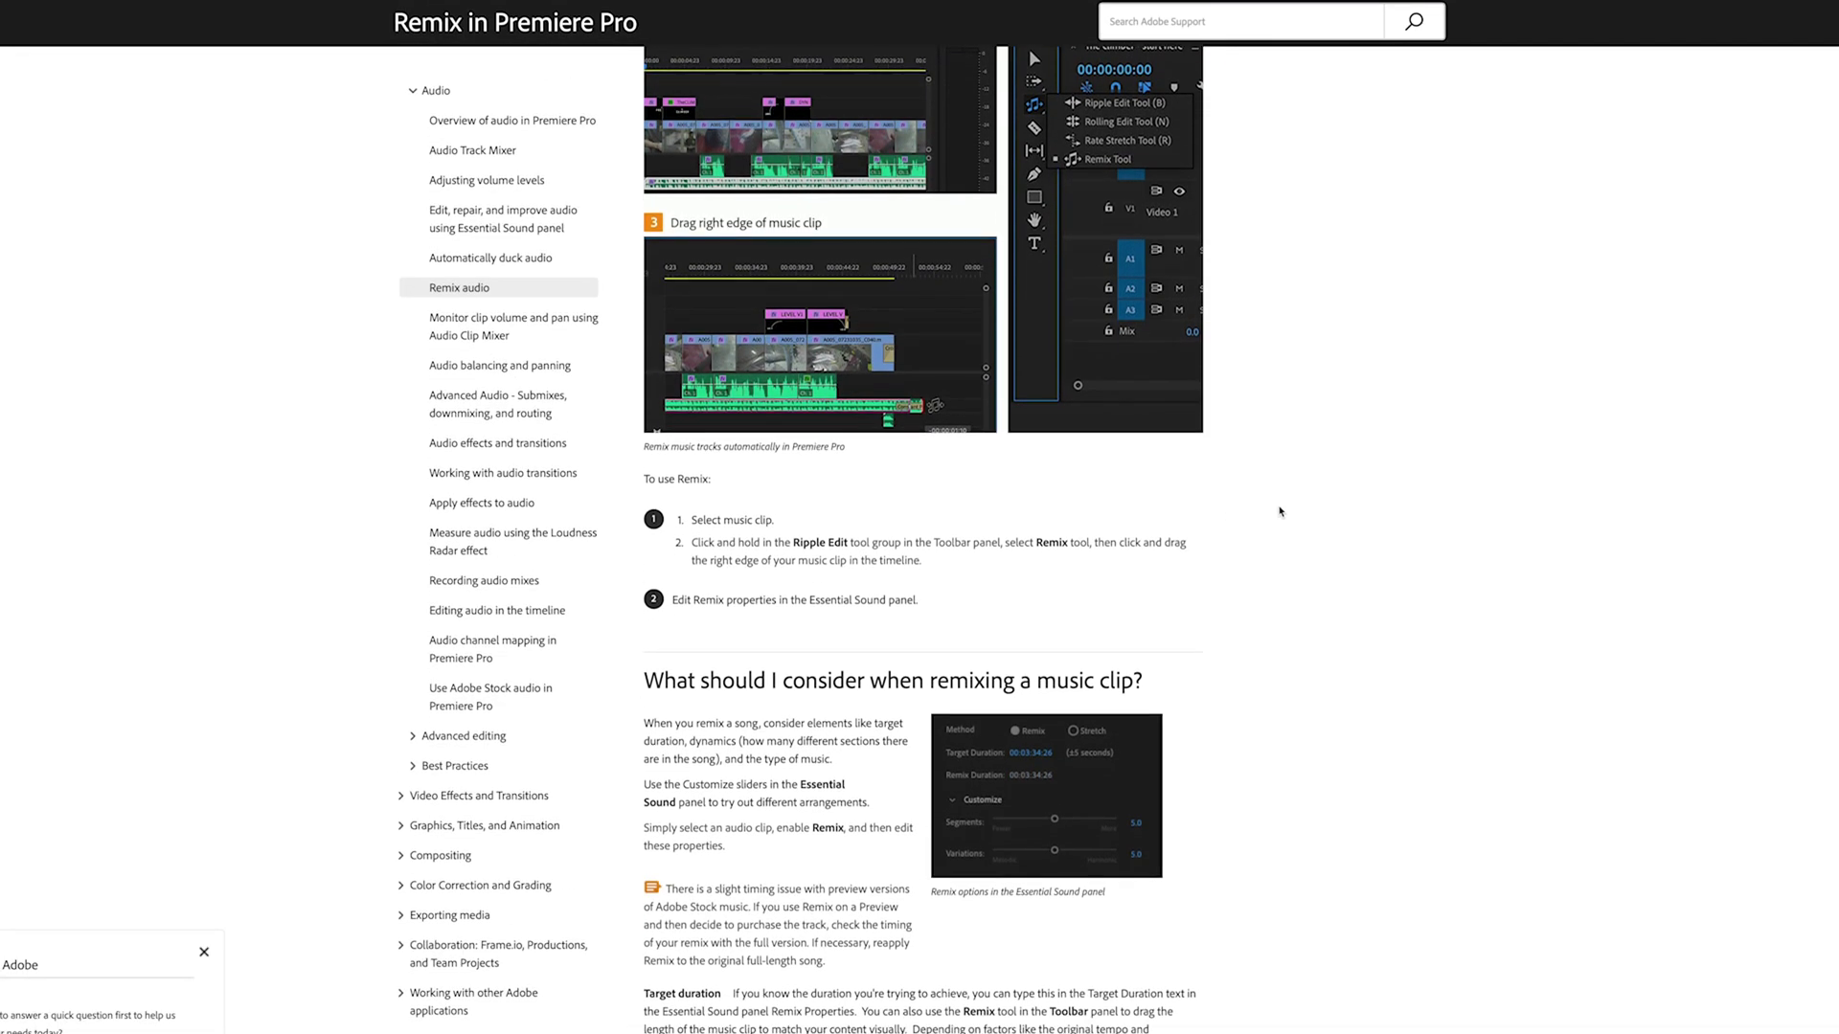
scroll(1280, 512, down, 3)
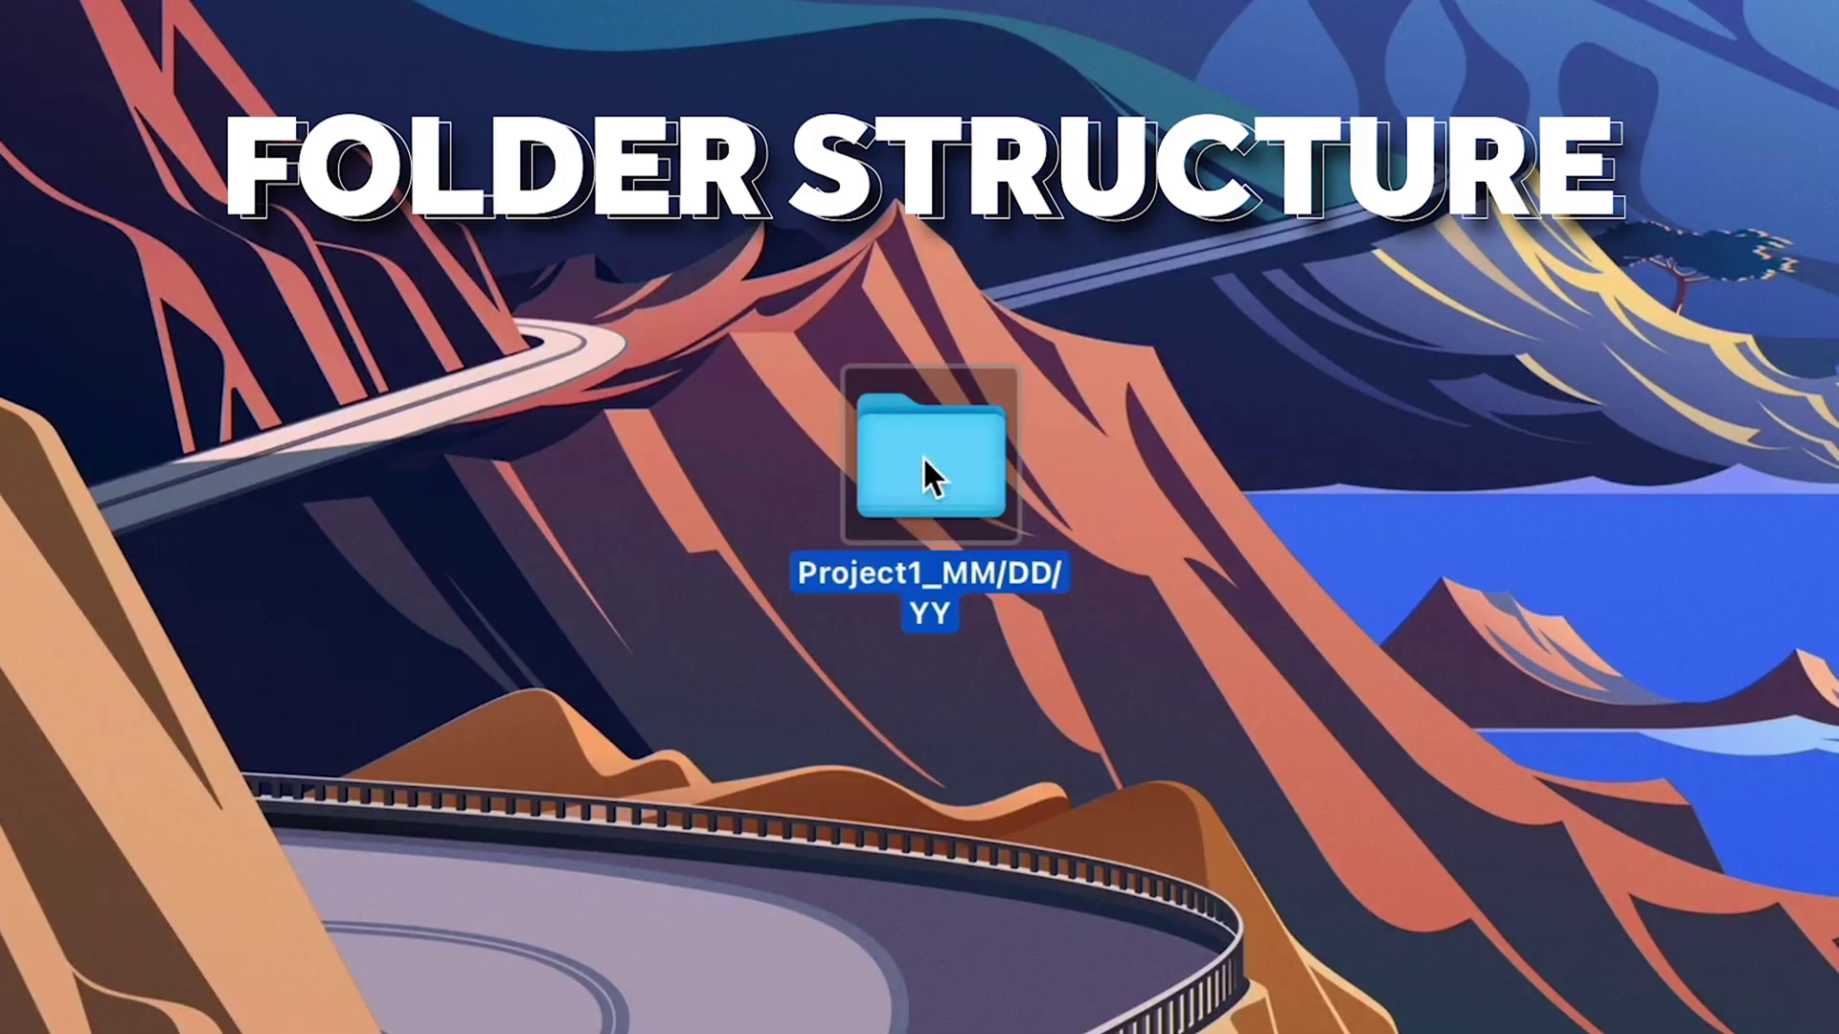
Open Project1_MM/DD/YY and point out its Audio, Project Files, Assets, Music and Exports subfolders
double_click(922, 456)
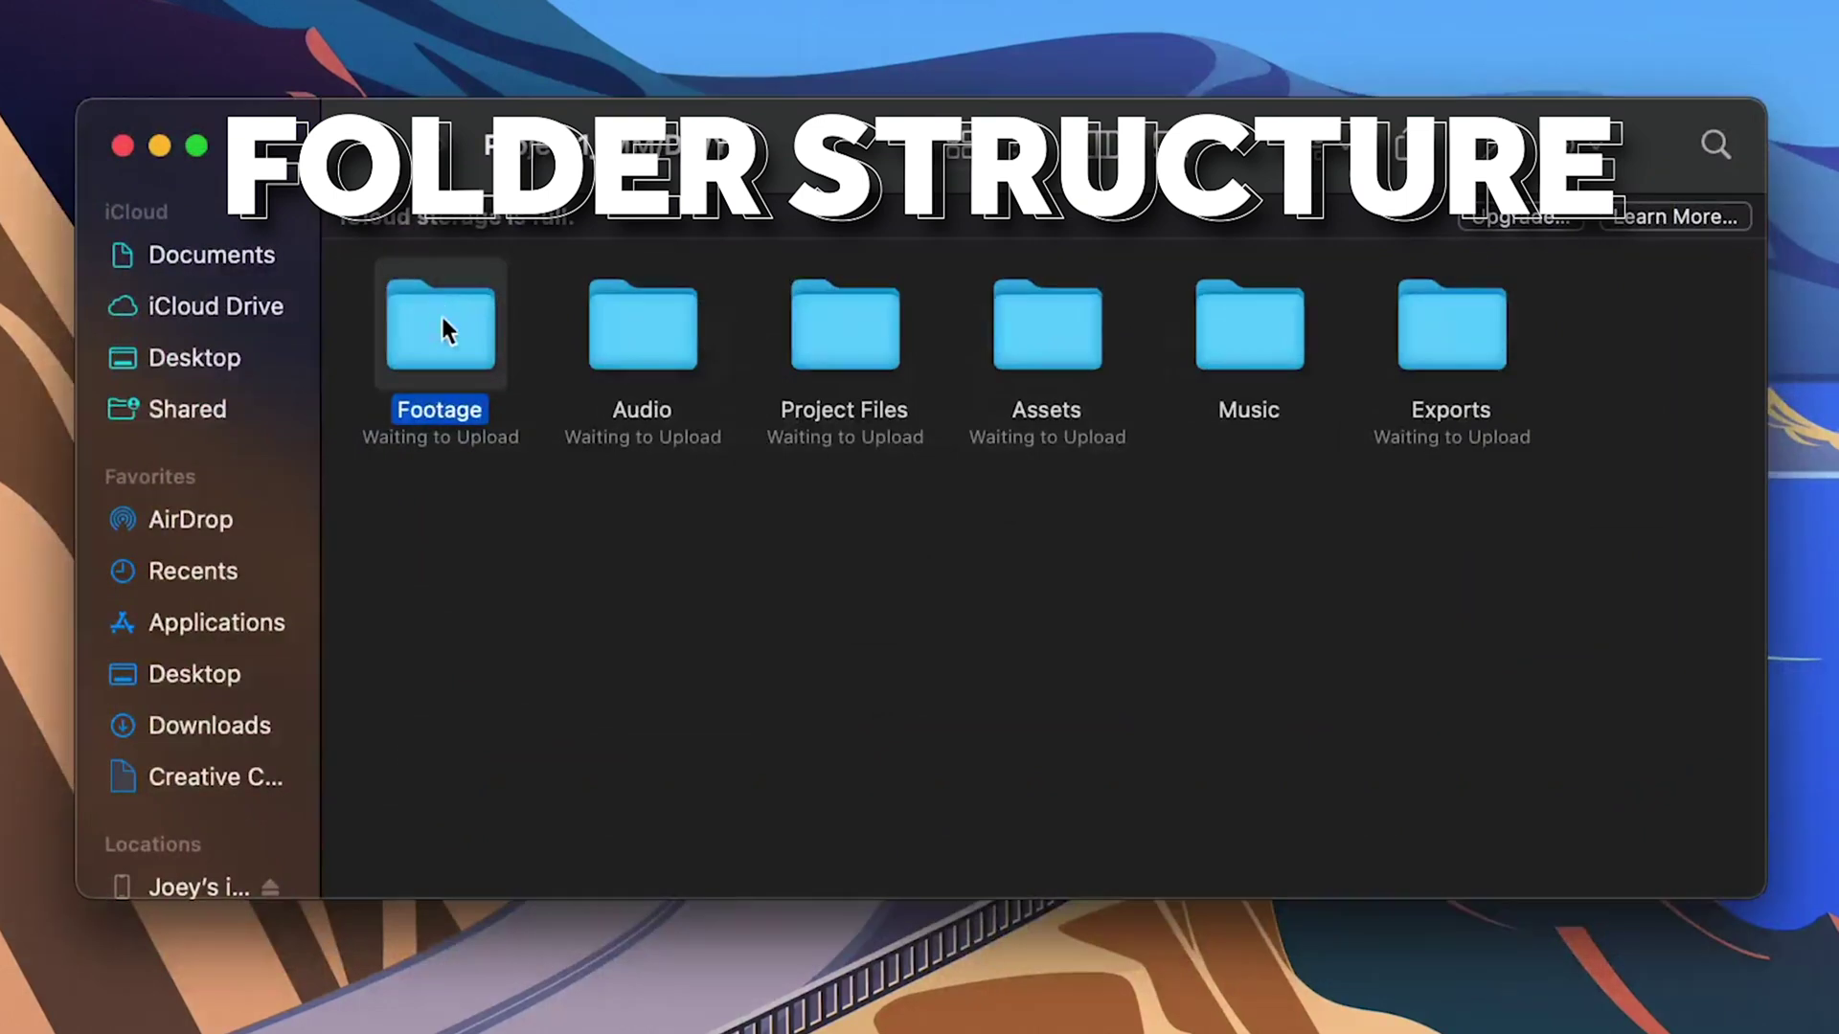
click(657, 329)
click(887, 332)
click(1030, 325)
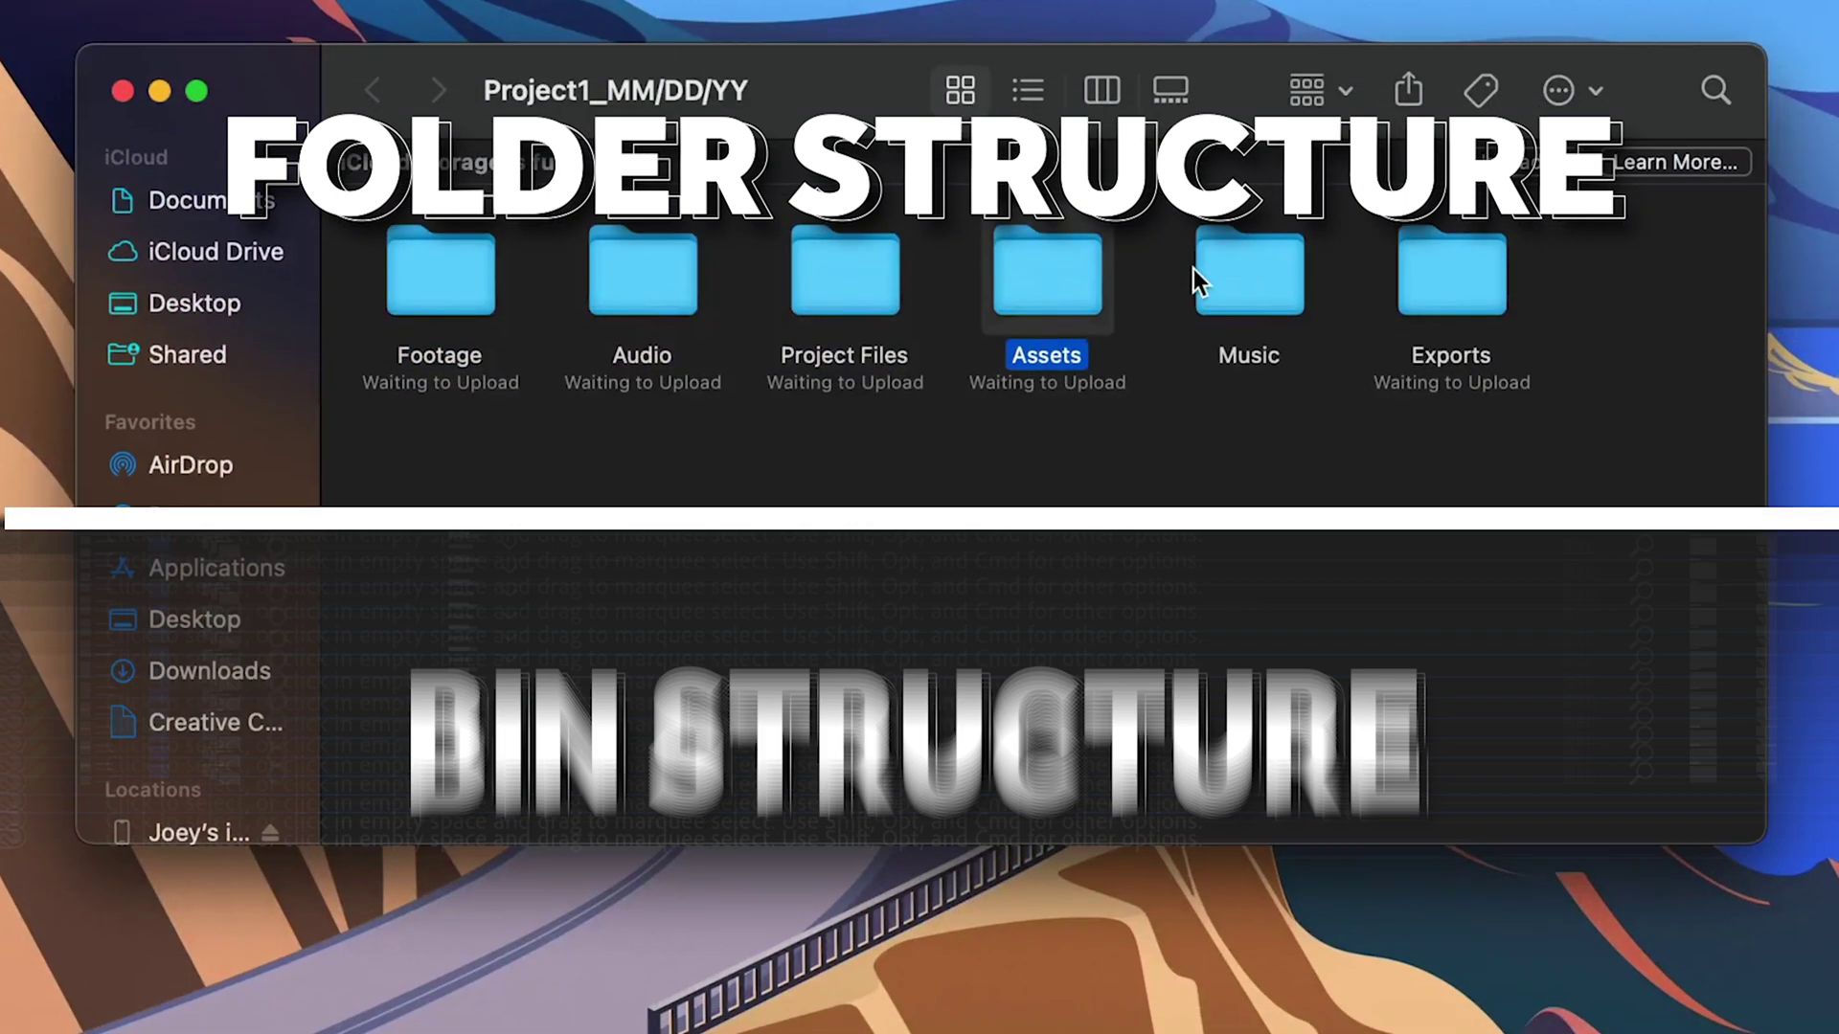
click(1199, 330)
click(1406, 276)
Browse into the Project Files and Footage folders and back to the top level
double_click(201, 751)
click(39, 546)
double_click(833, 283)
click(580, 739)
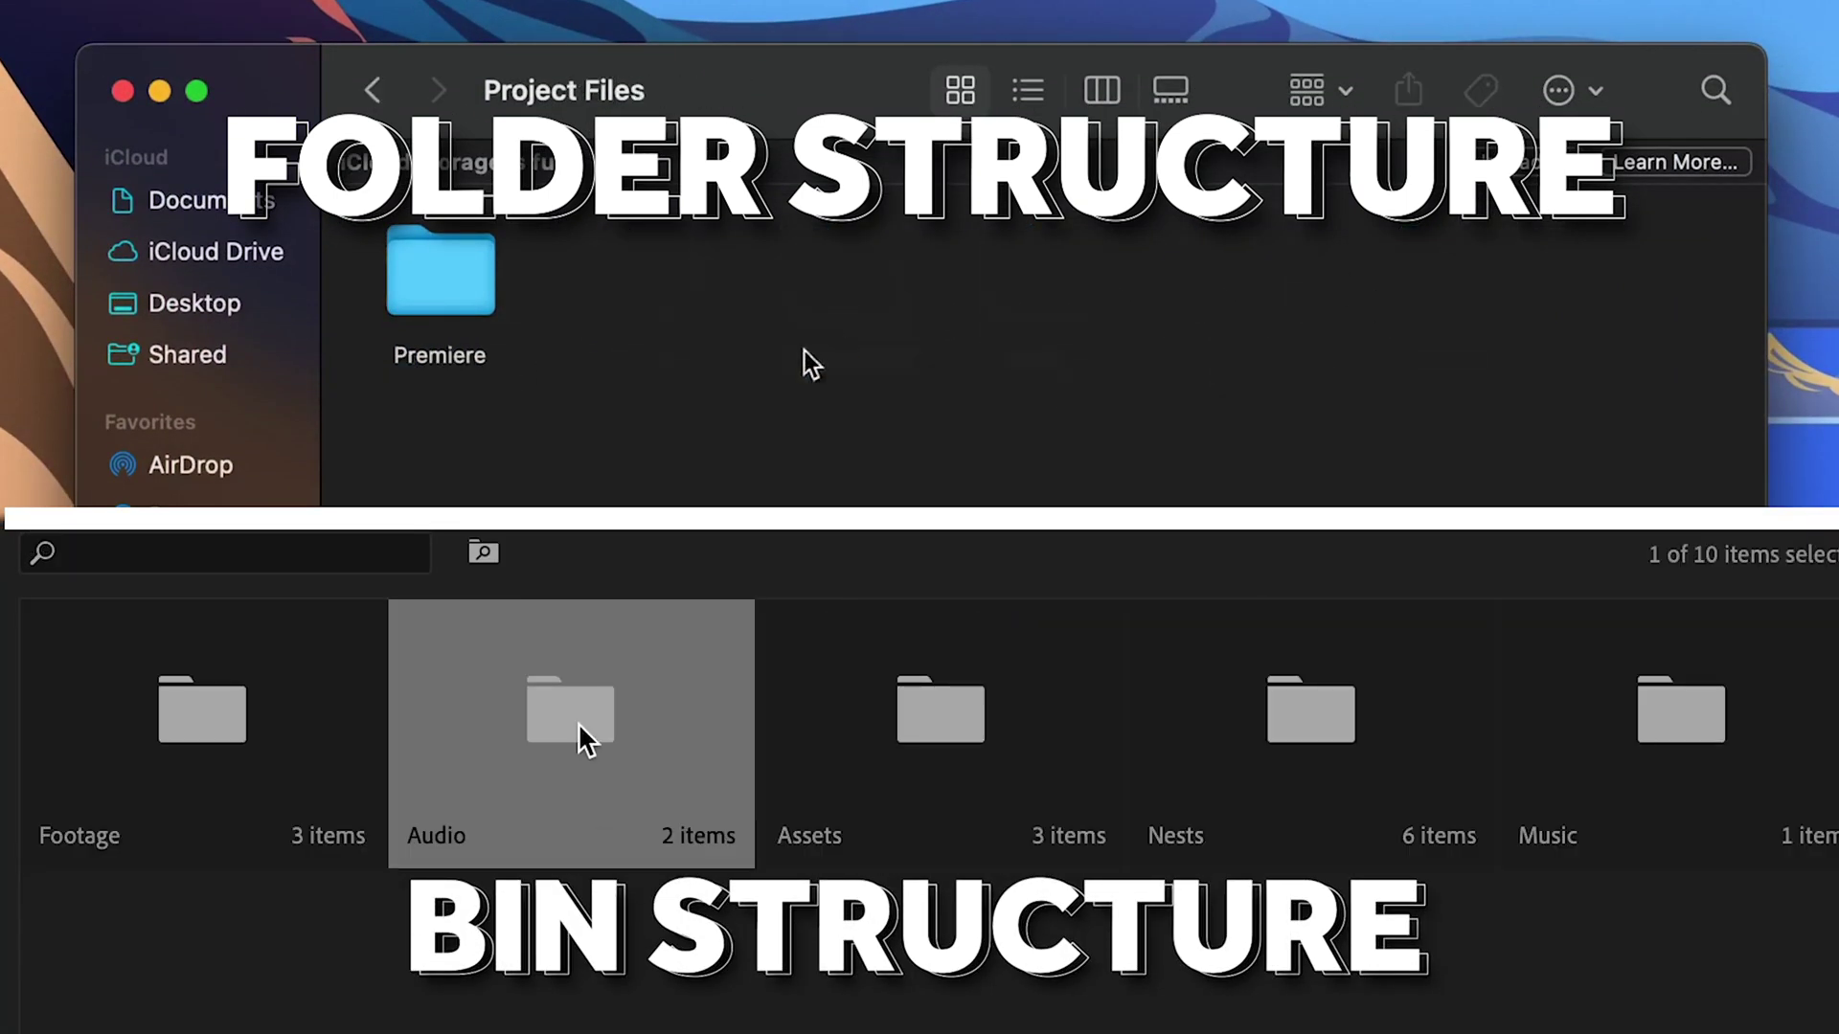
key(super+bracketleft)
double_click(580, 733)
double_click(829, 276)
key(super+bracketleft)
Point out the Premiere and Assets folders, then select and deselect all six subfolders
click(440, 278)
double_click(1034, 690)
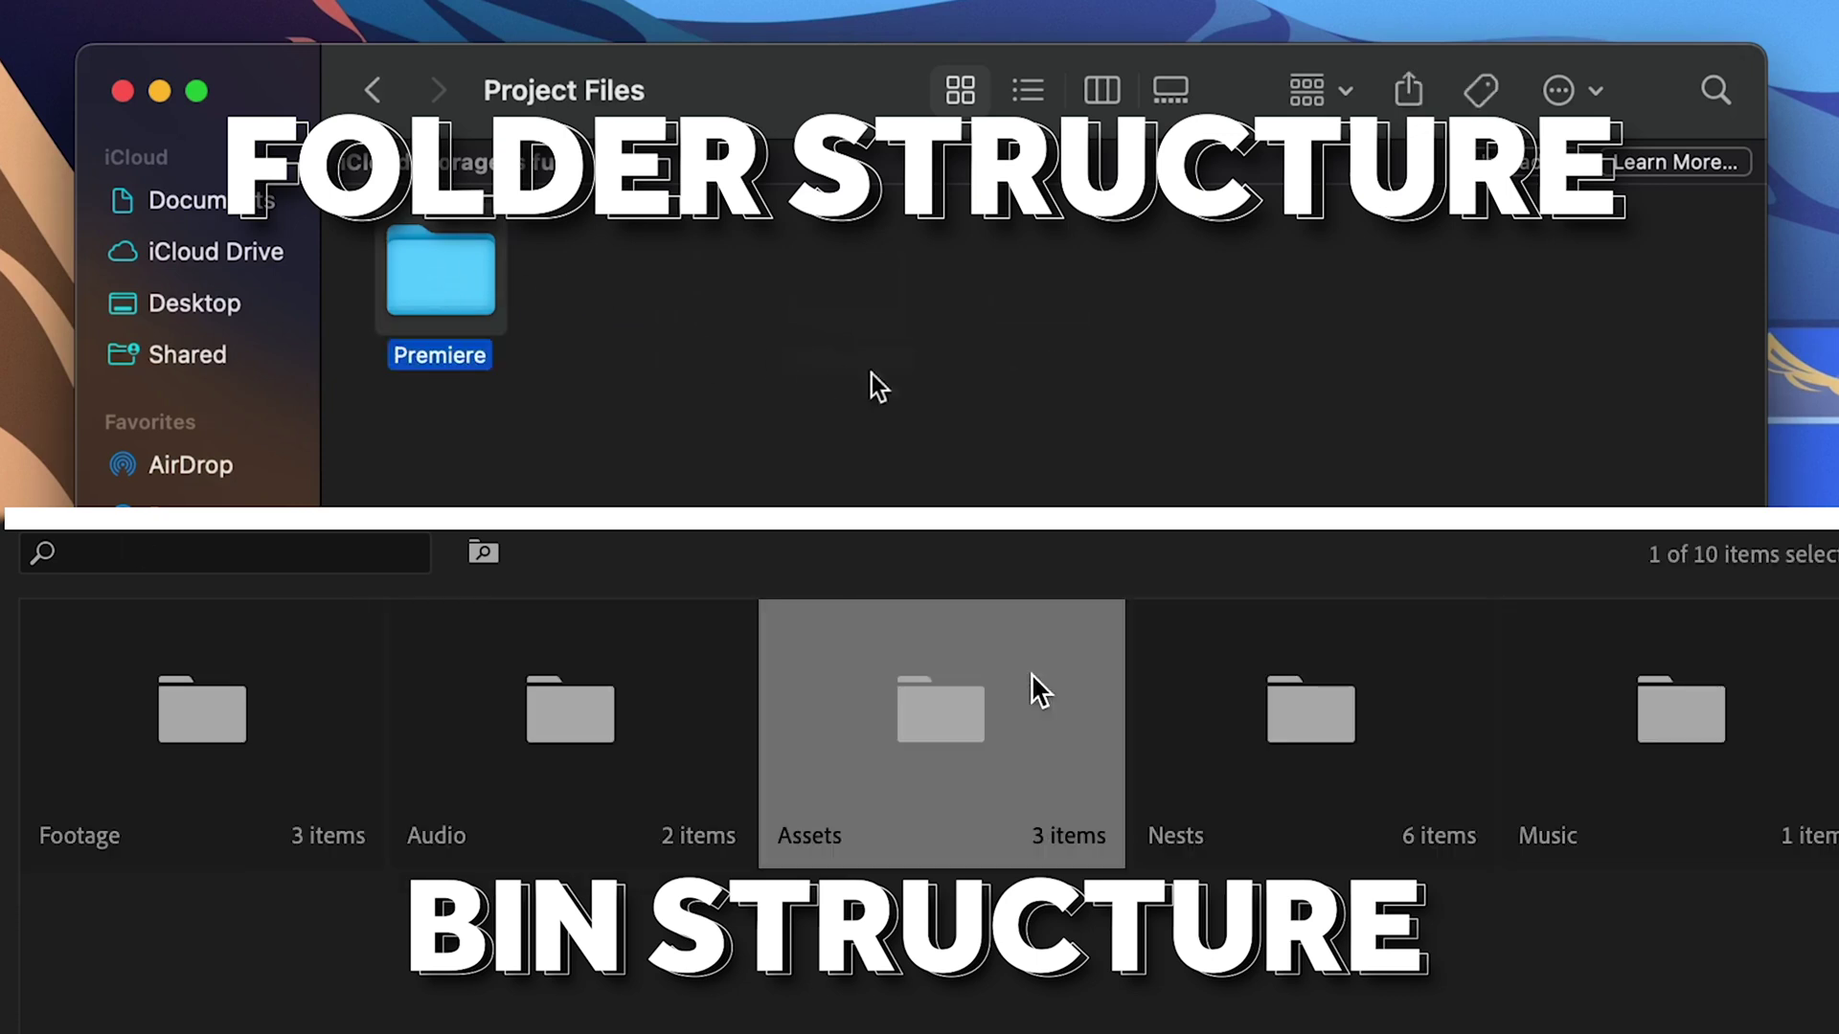
click(381, 91)
key(super+bracketleft)
drag(411, 456, 1538, 325)
click(1576, 447)
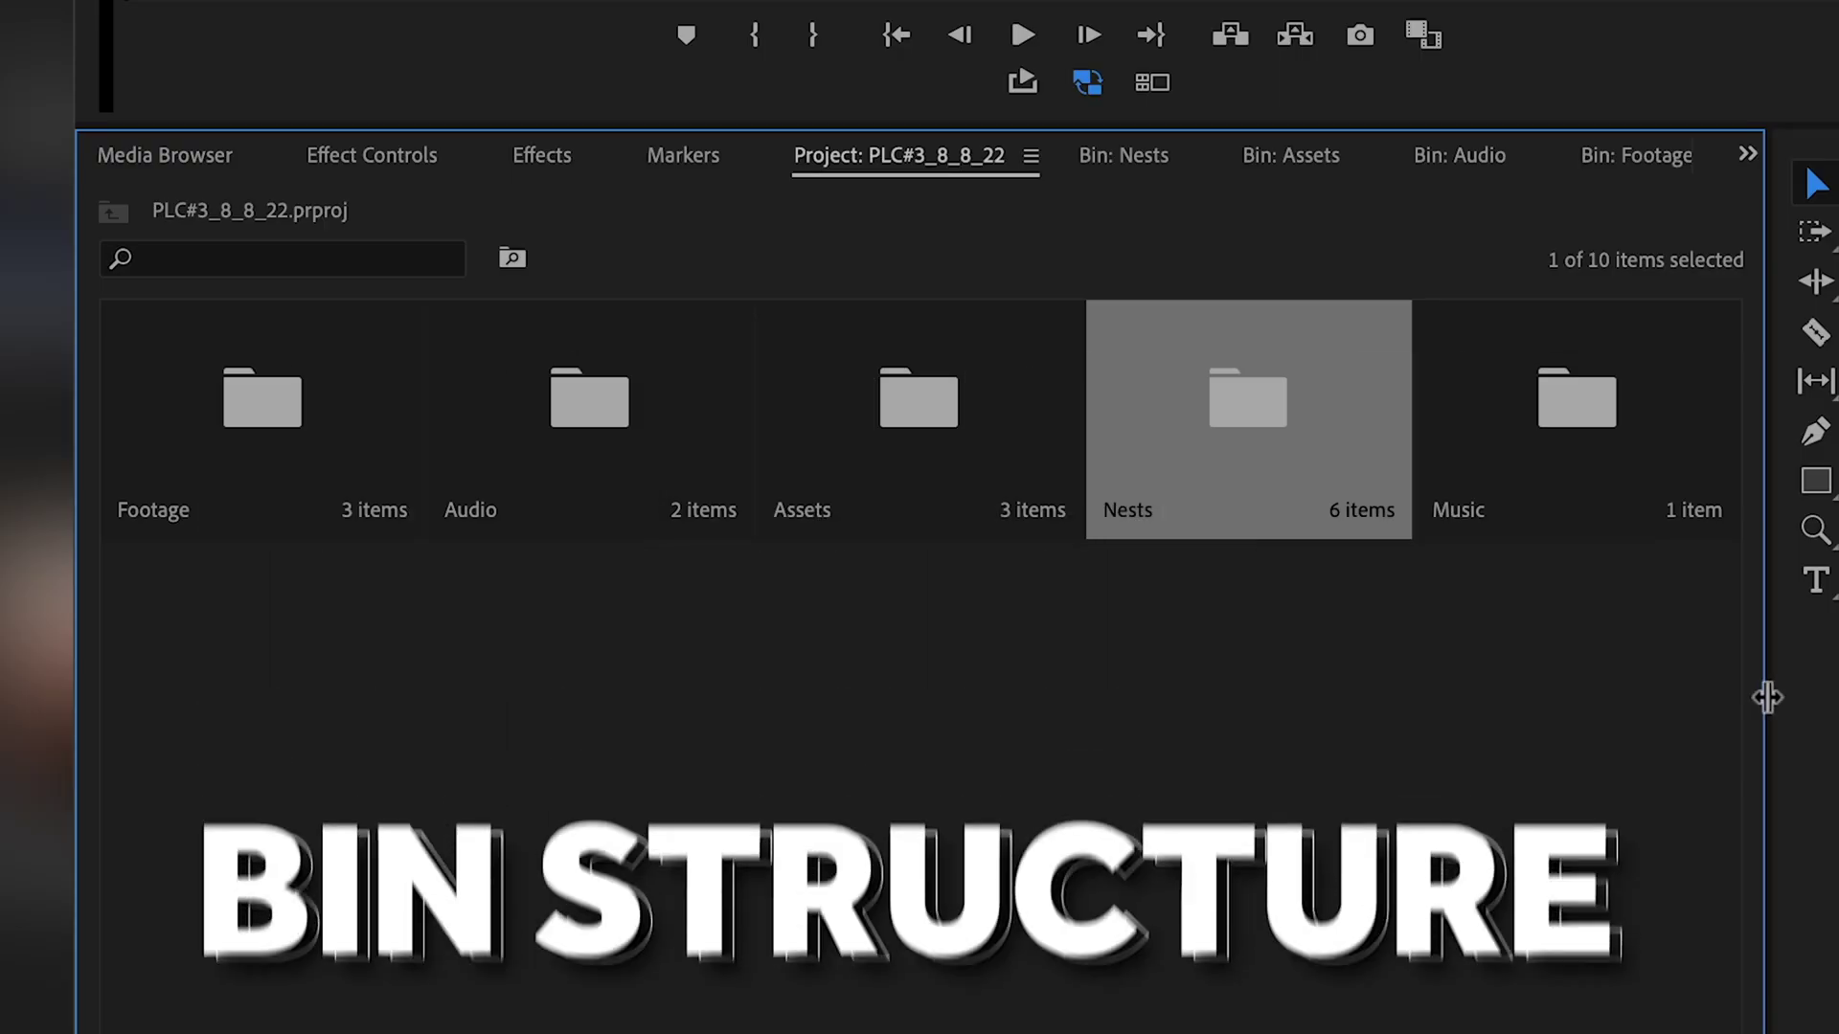
Drag the Footage, Audio, Assets and Music folders into the Project panel as bins
click(1691, 680)
drag(446, 500, 251, 458)
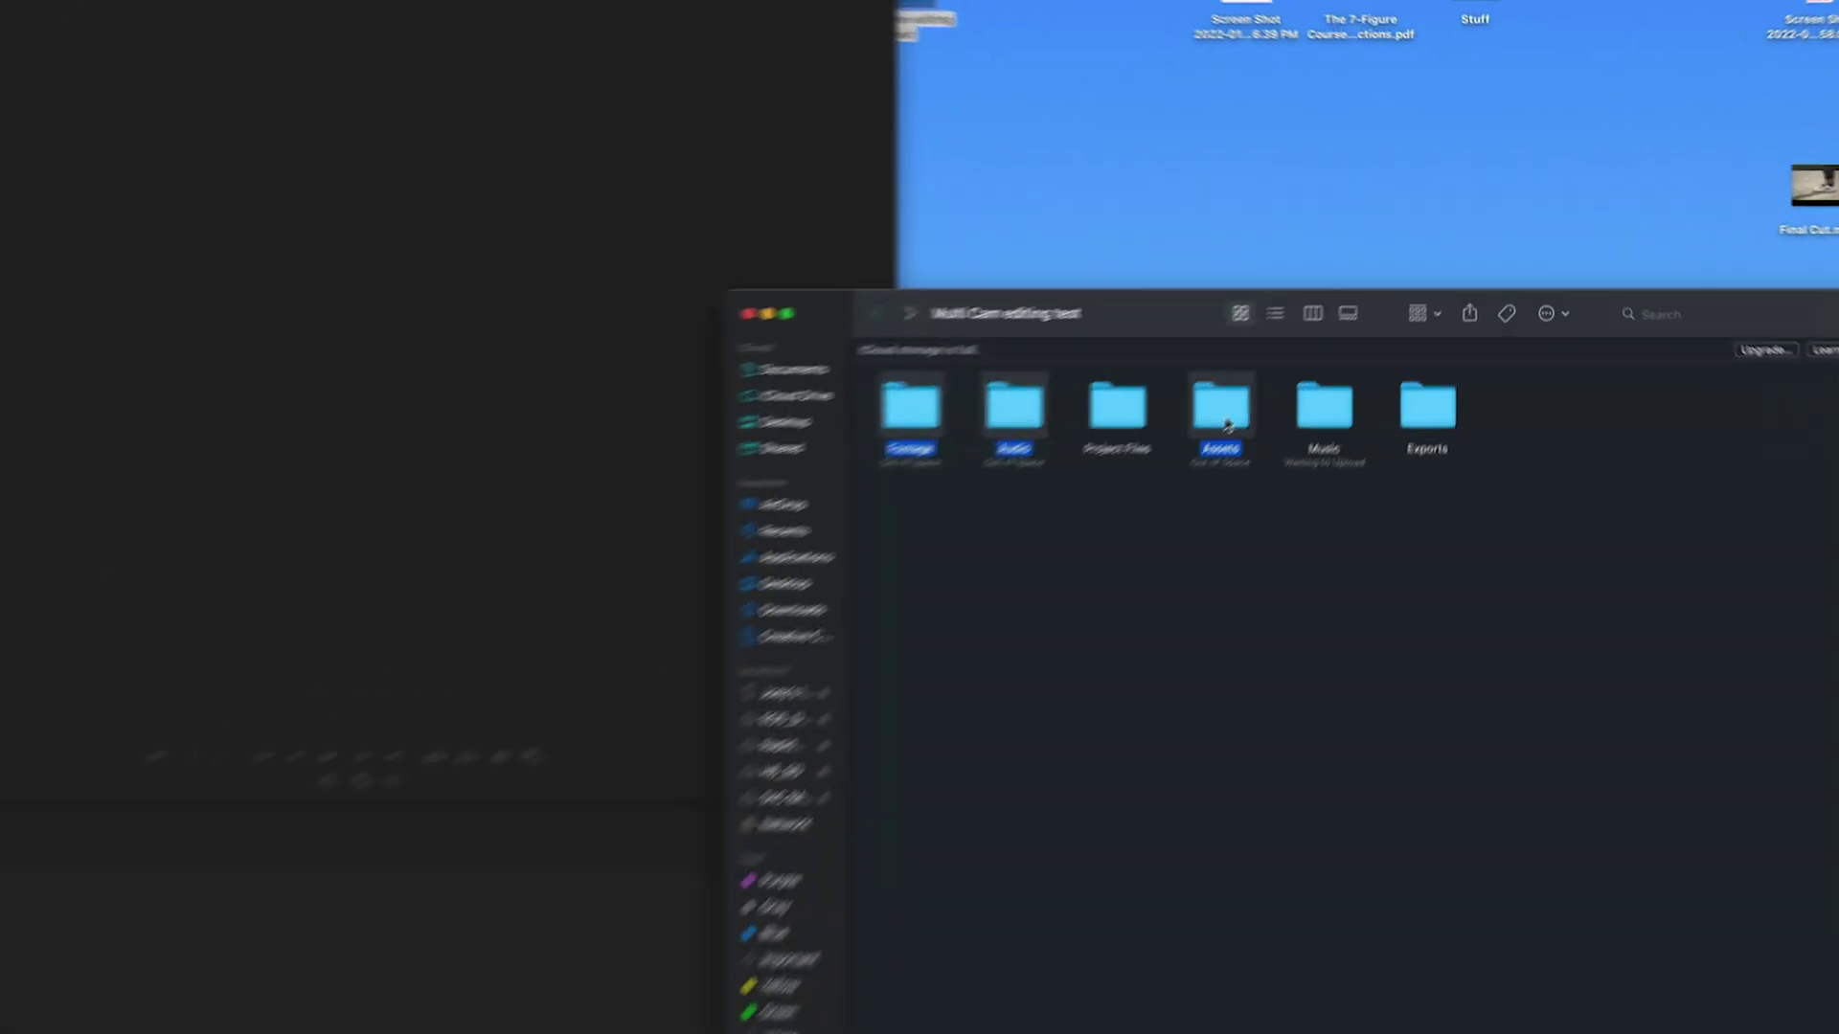
super+click(1392, 331)
drag(1392, 331, 217, 776)
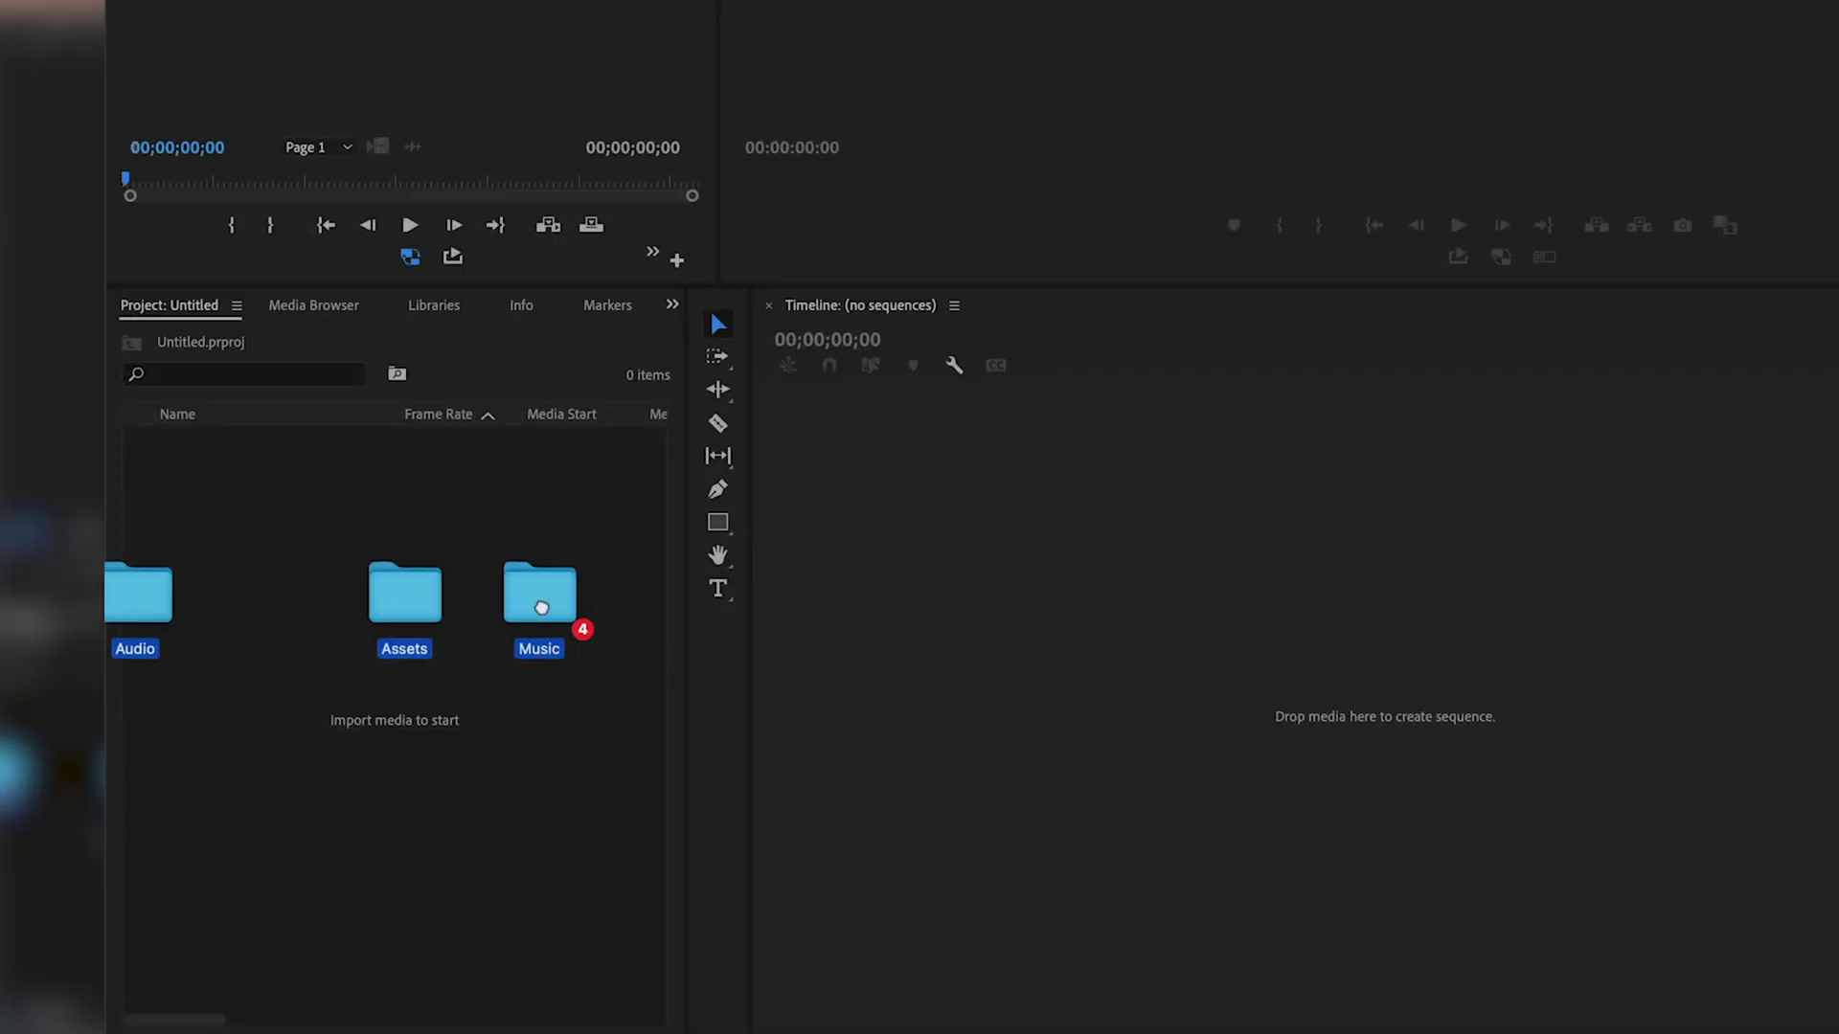
drag(541, 607, 541, 607)
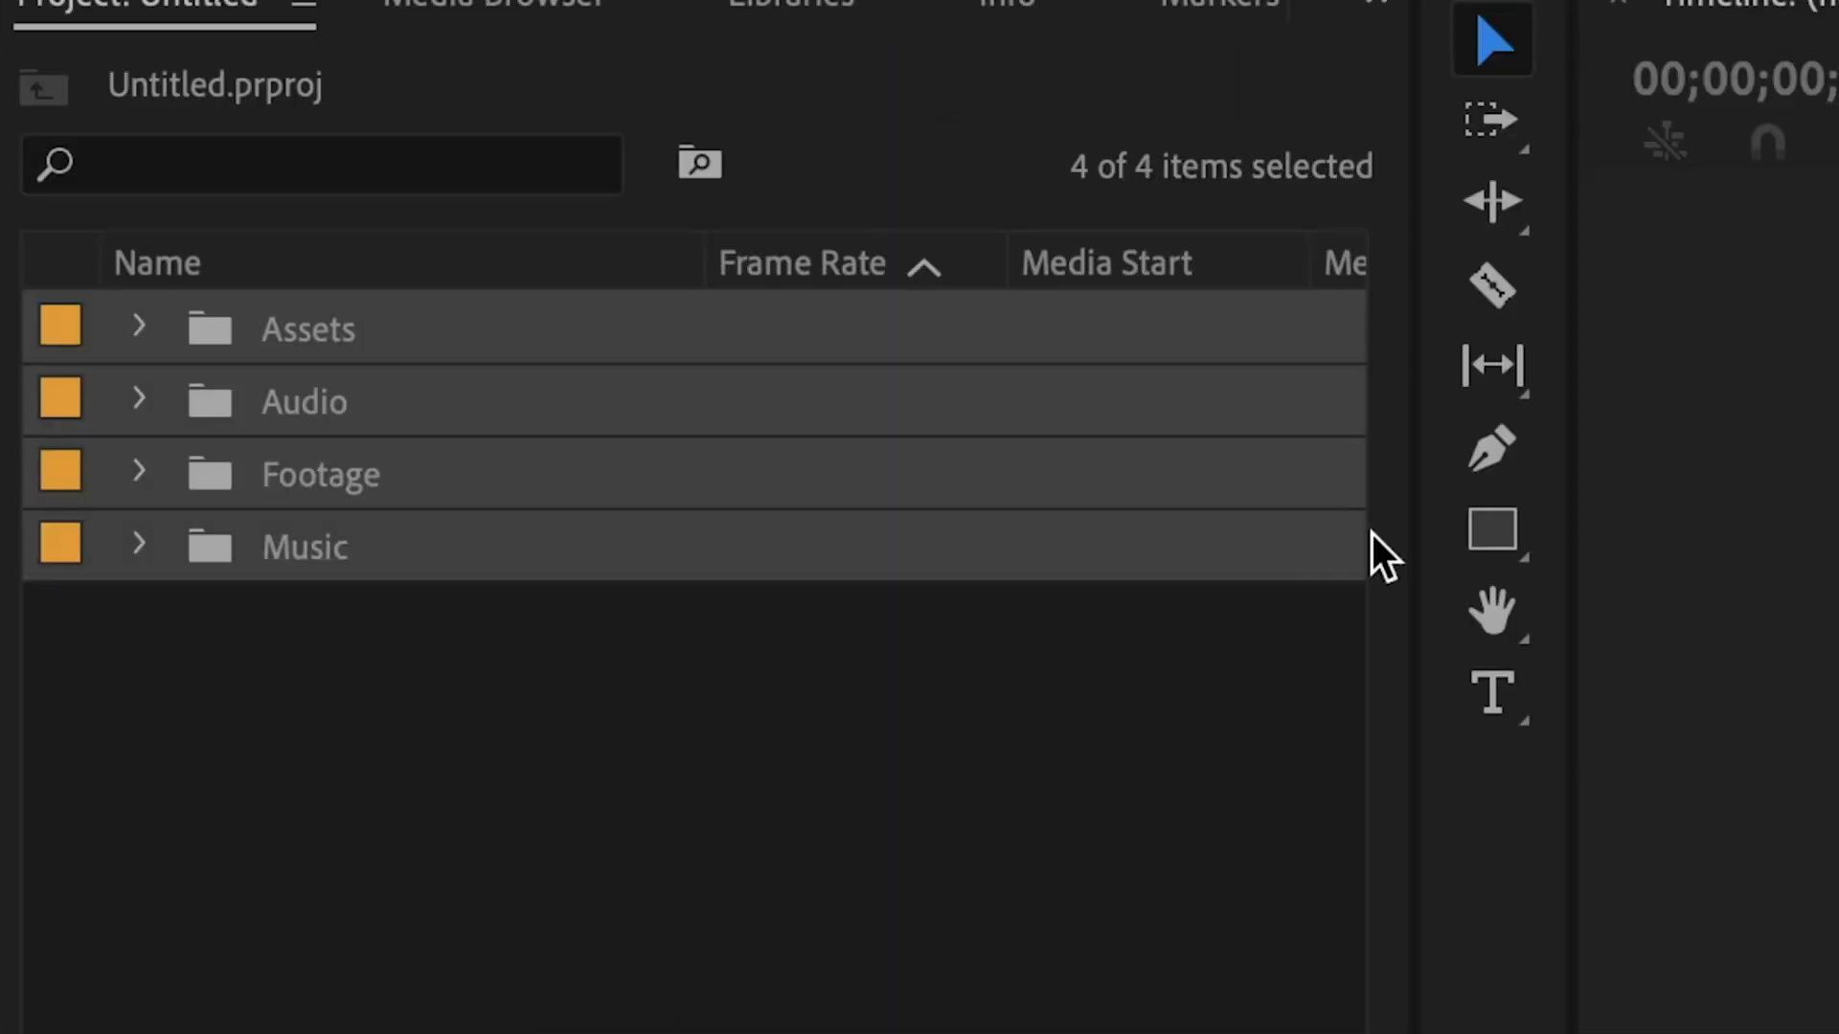
click(210, 646)
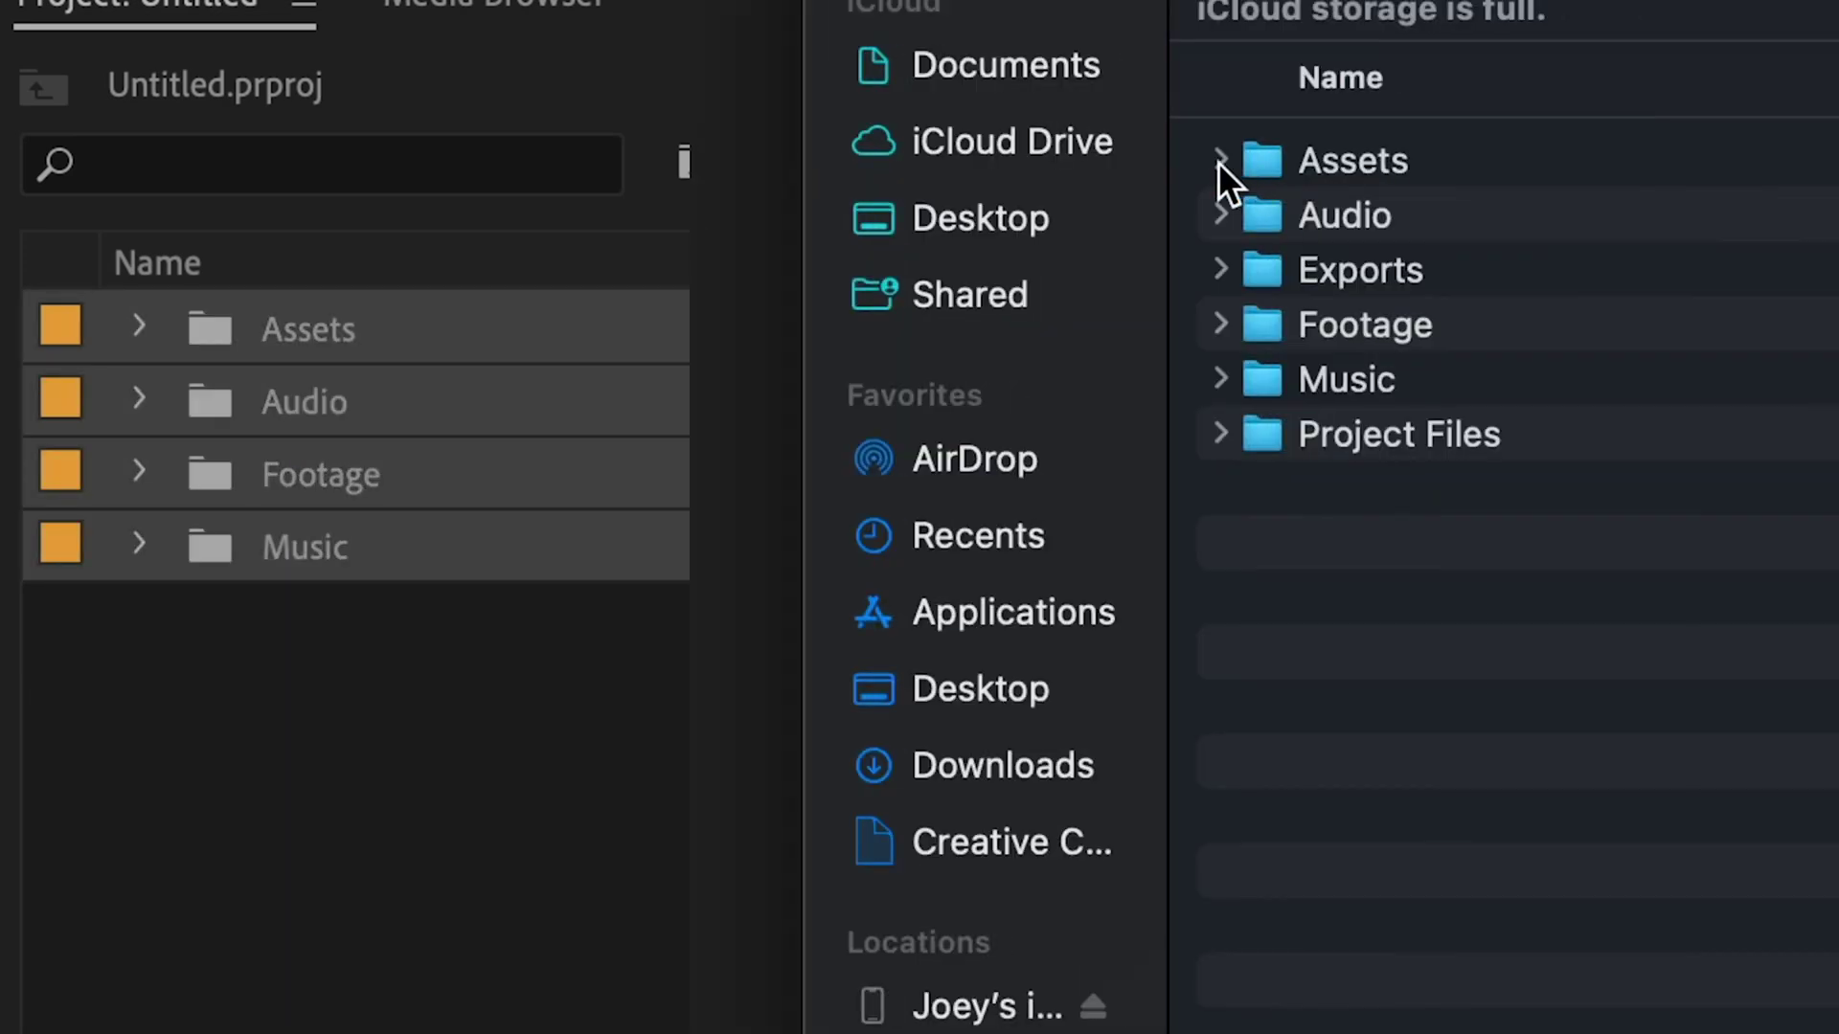
Expand and collapse the Assets, Music, Footage and Audio bins to show their contents
click(1218, 372)
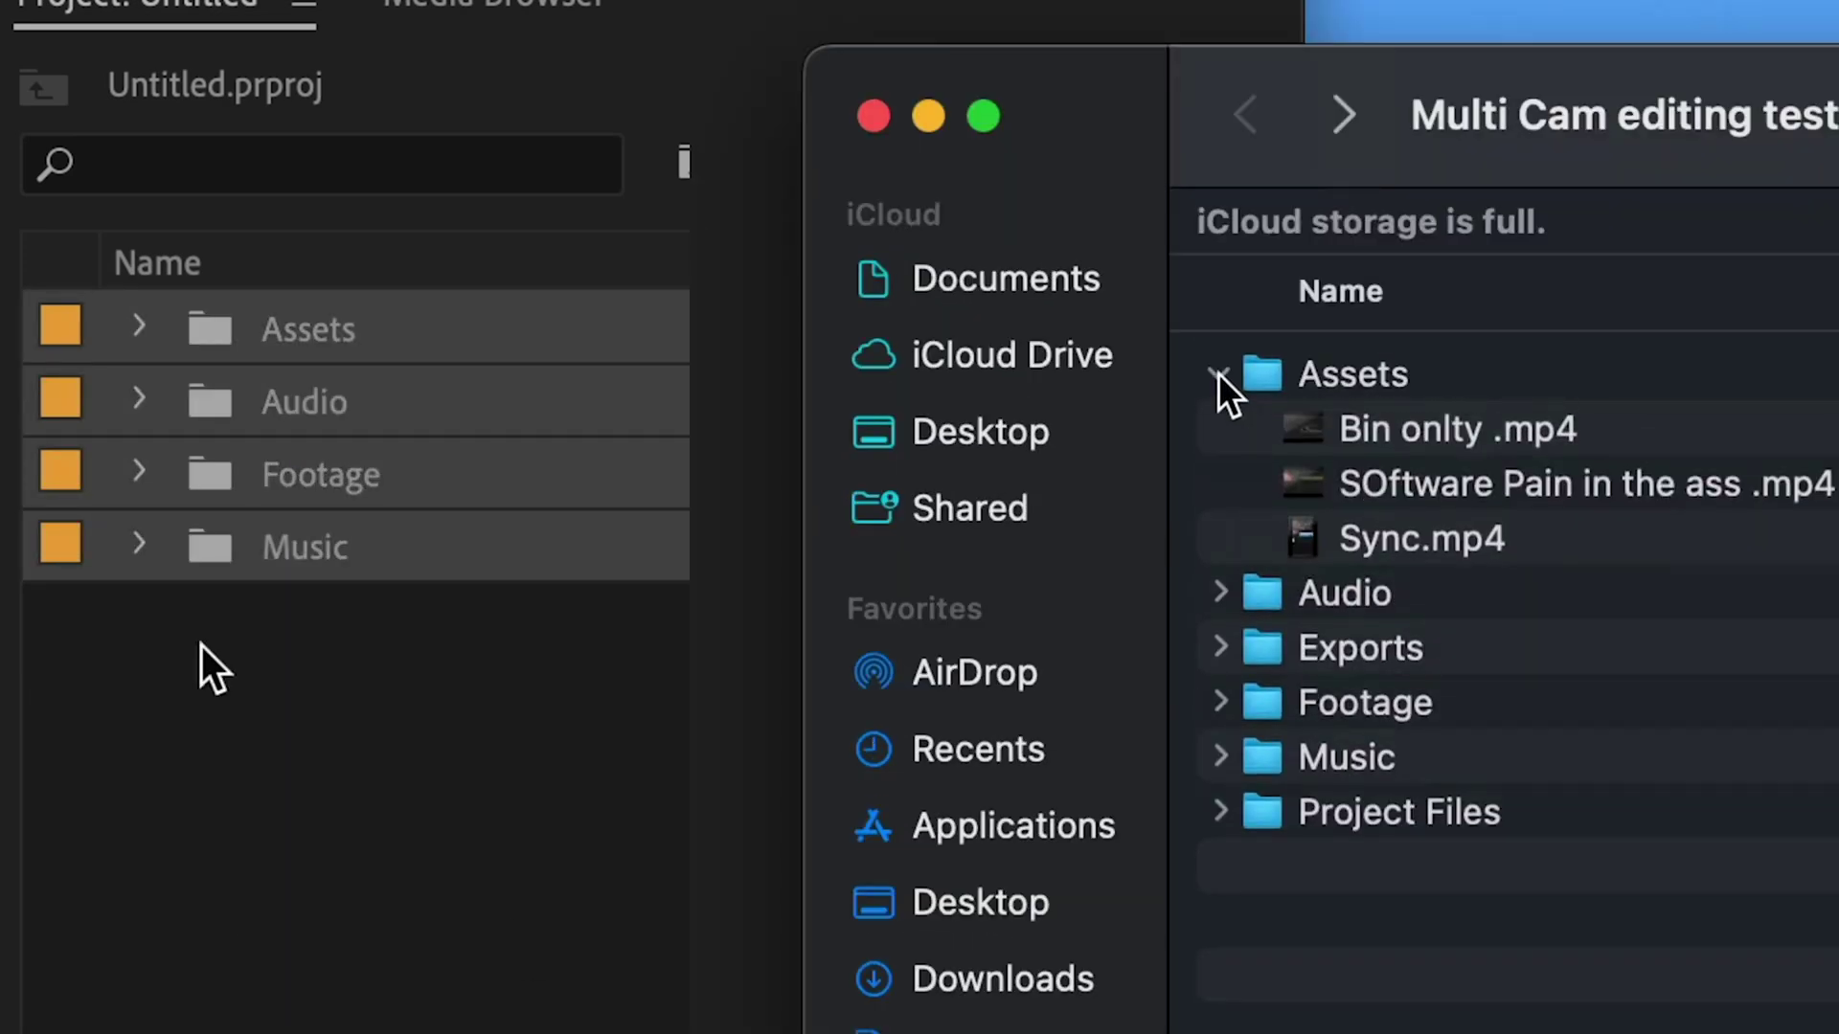
click(1218, 371)
click(141, 547)
click(1220, 484)
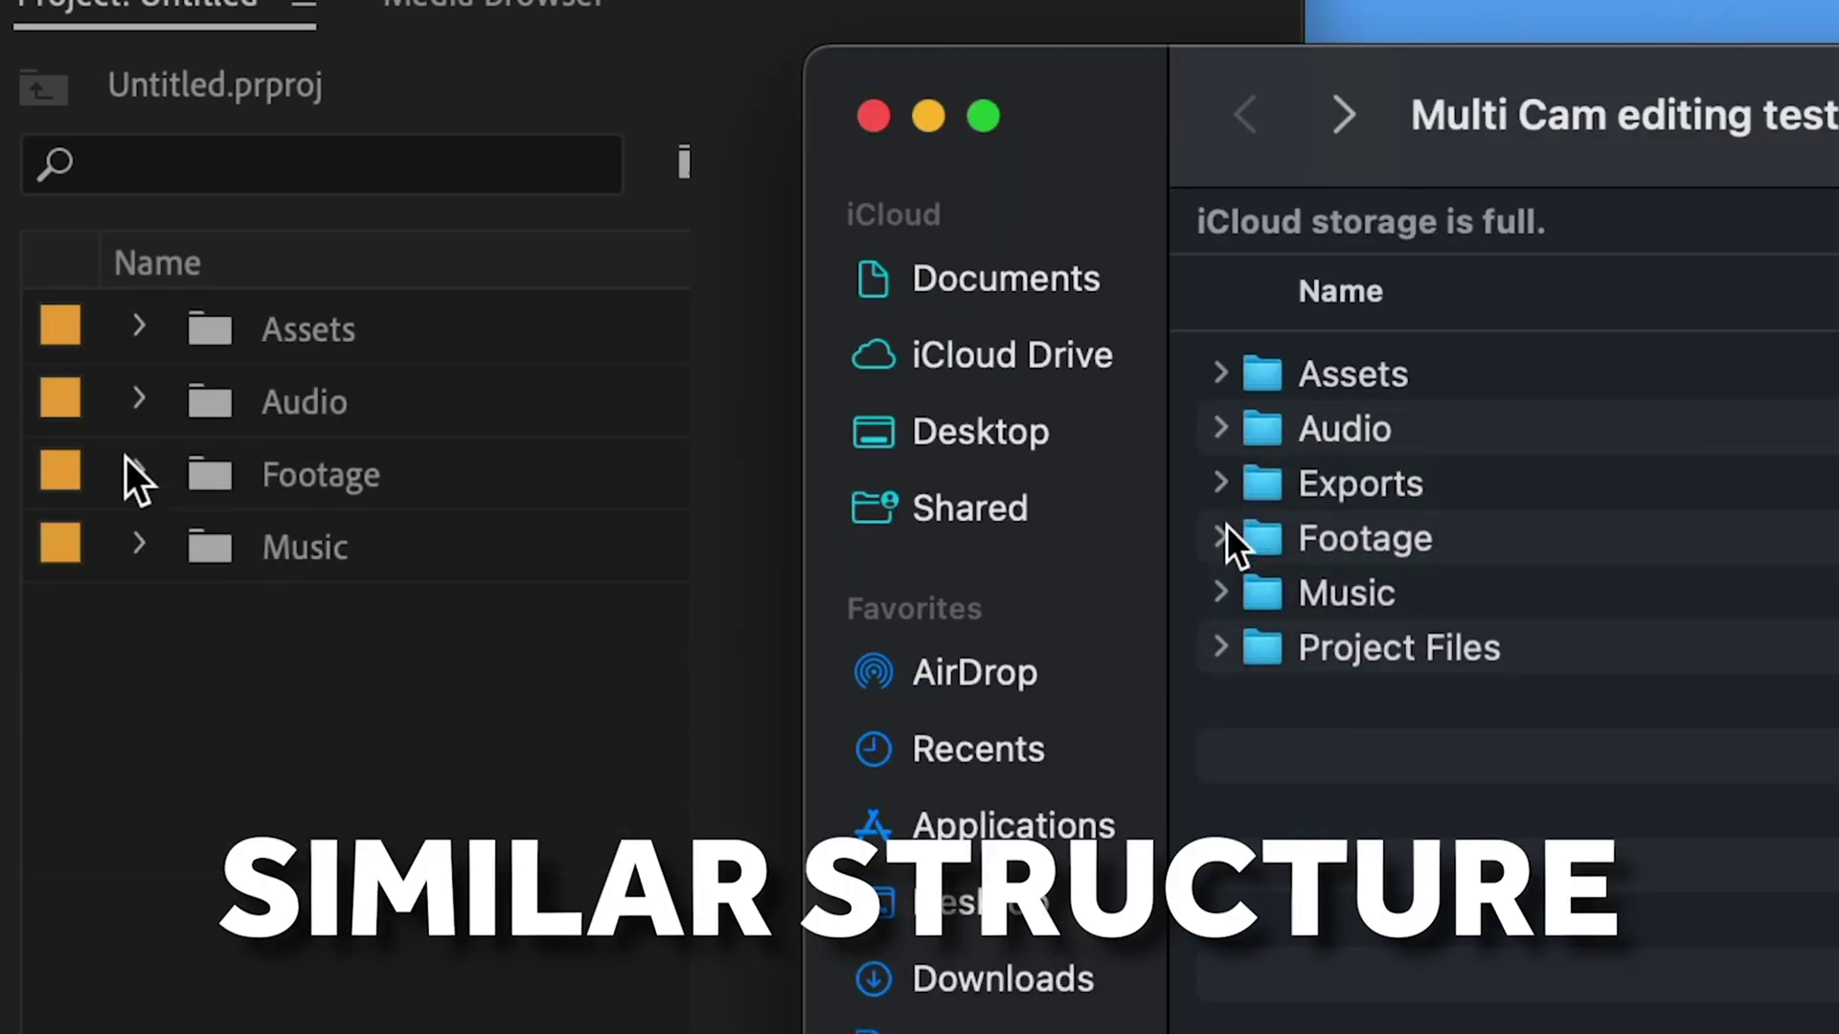
click(139, 400)
click(1221, 539)
click(139, 400)
click(1220, 539)
click(138, 327)
click(1220, 592)
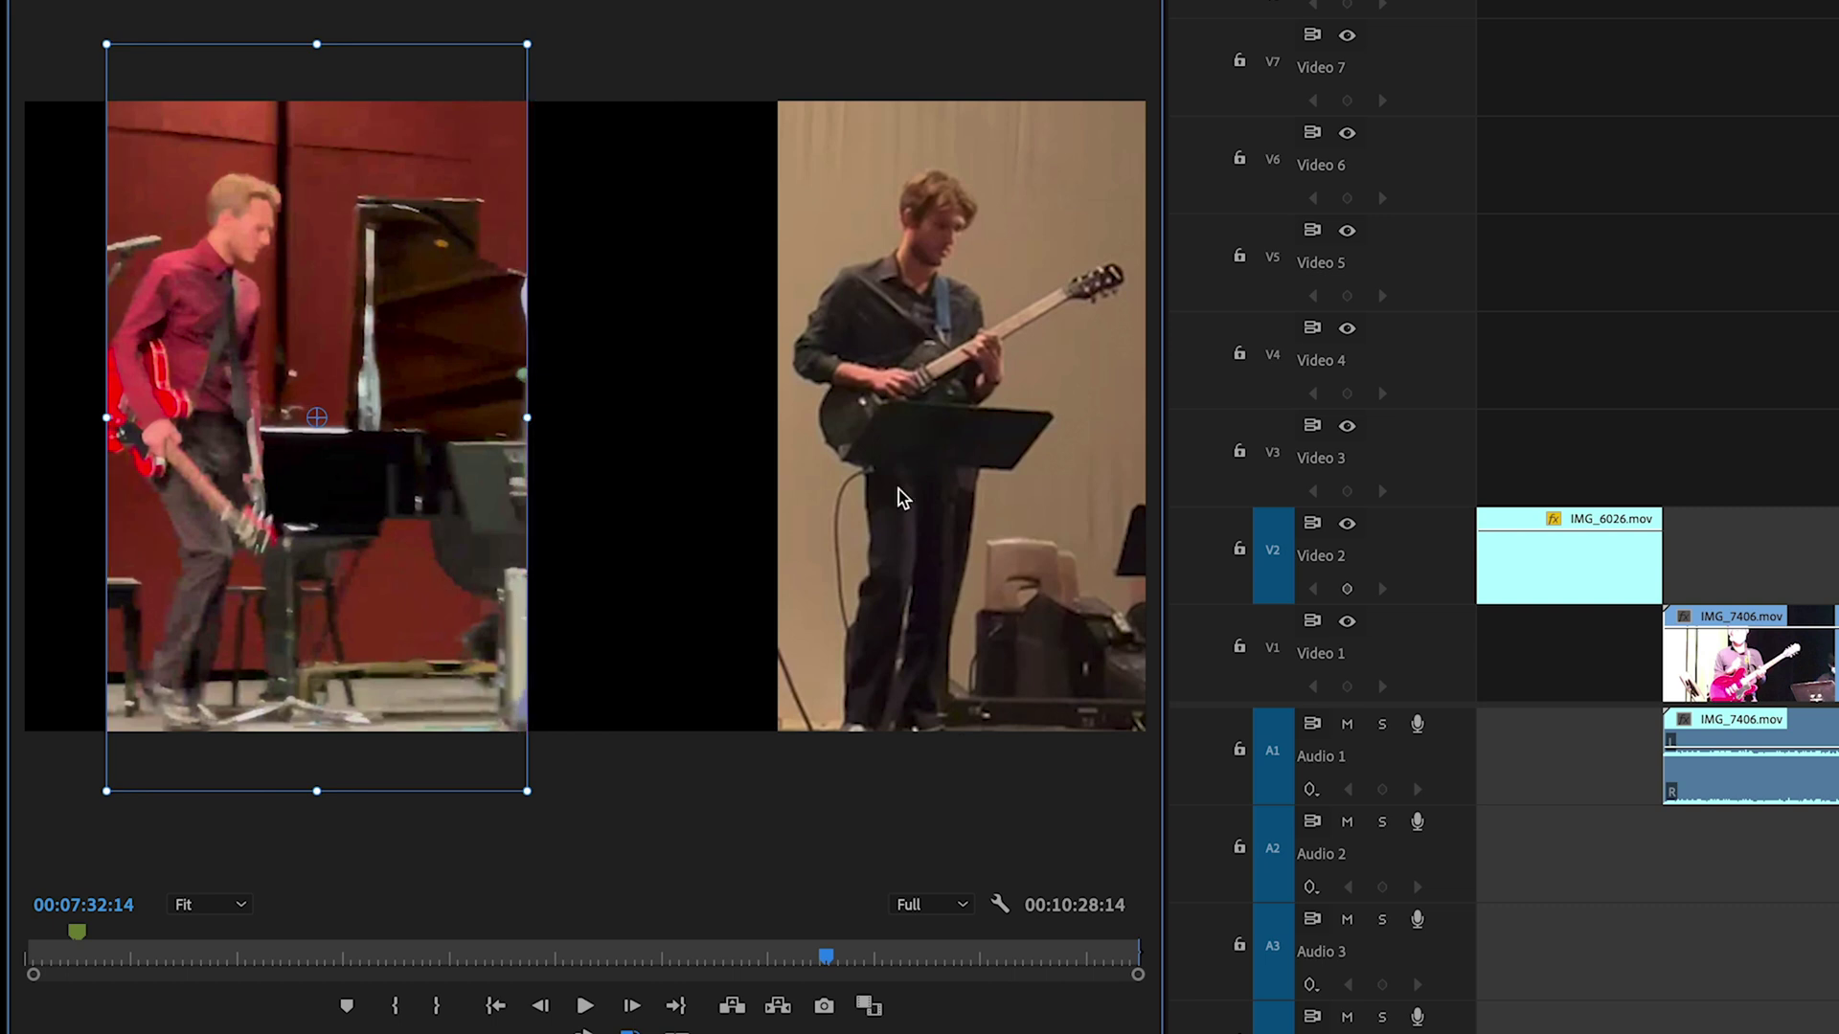
Reposition the left and right clips within the Program monitor frame
drag(507, 340, 457, 337)
drag(1004, 514, 1034, 517)
drag(306, 527, 291, 527)
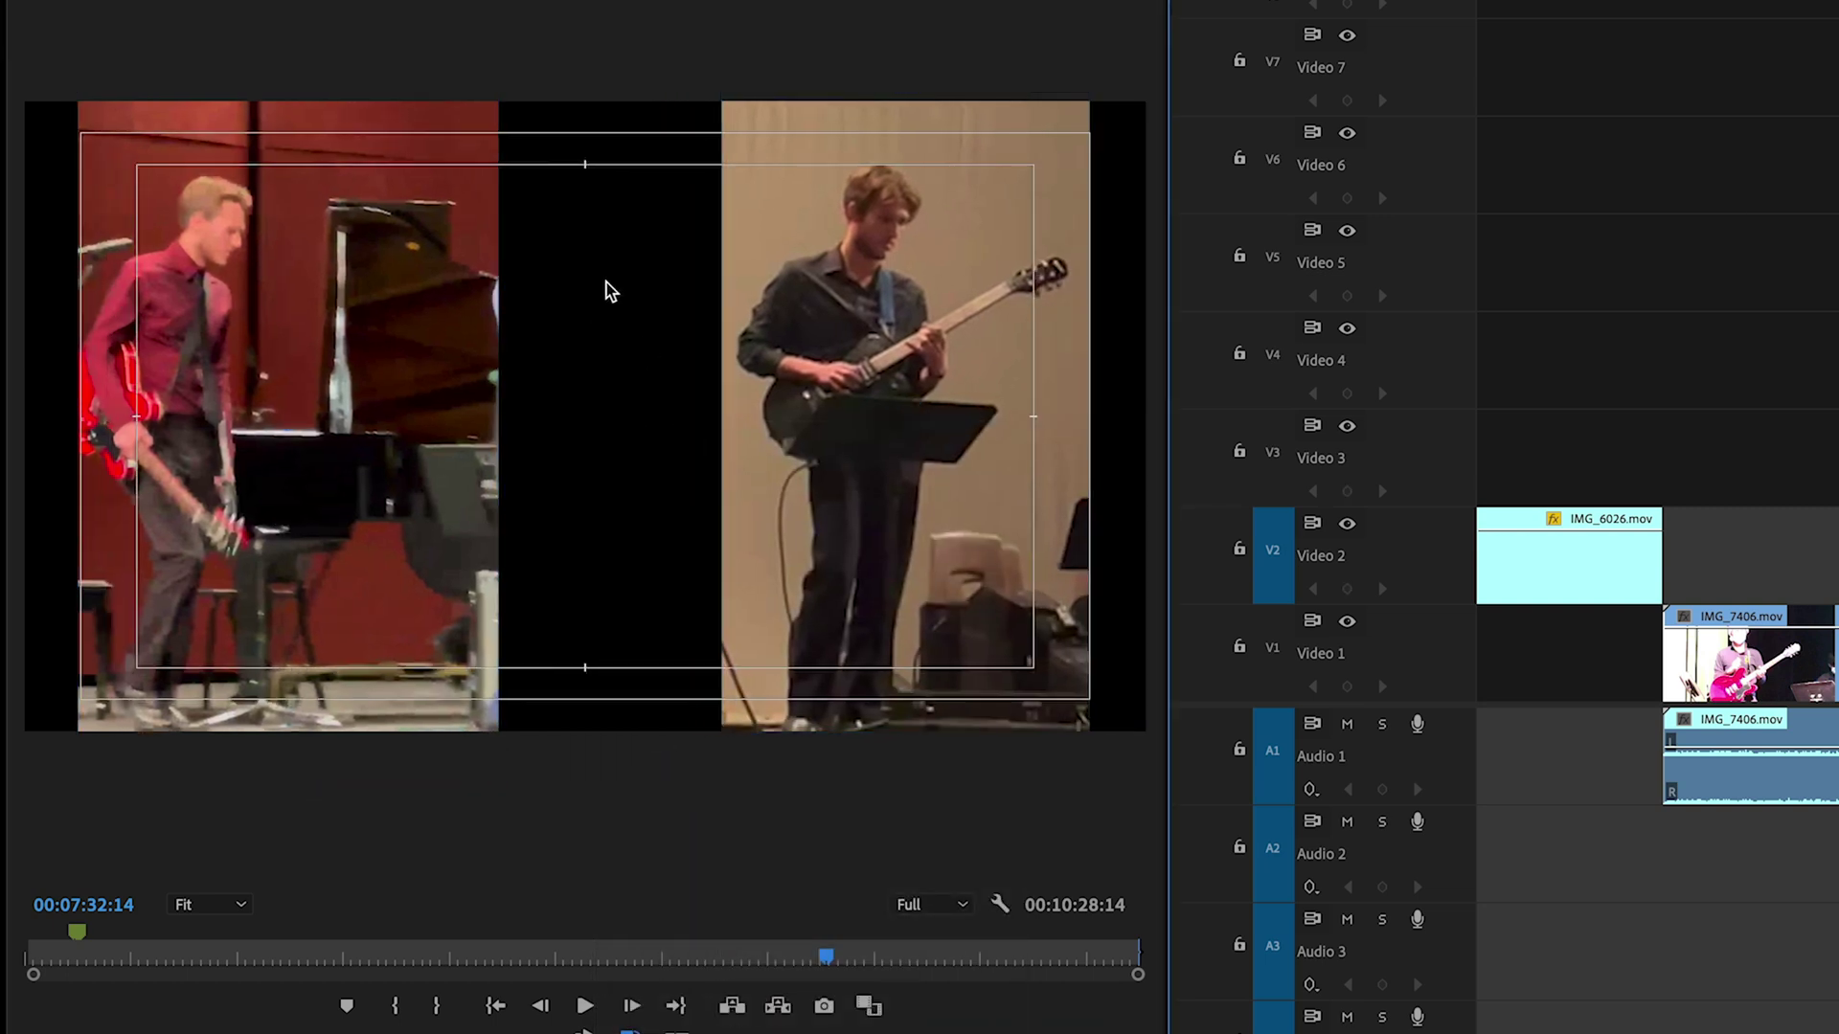
key(space)
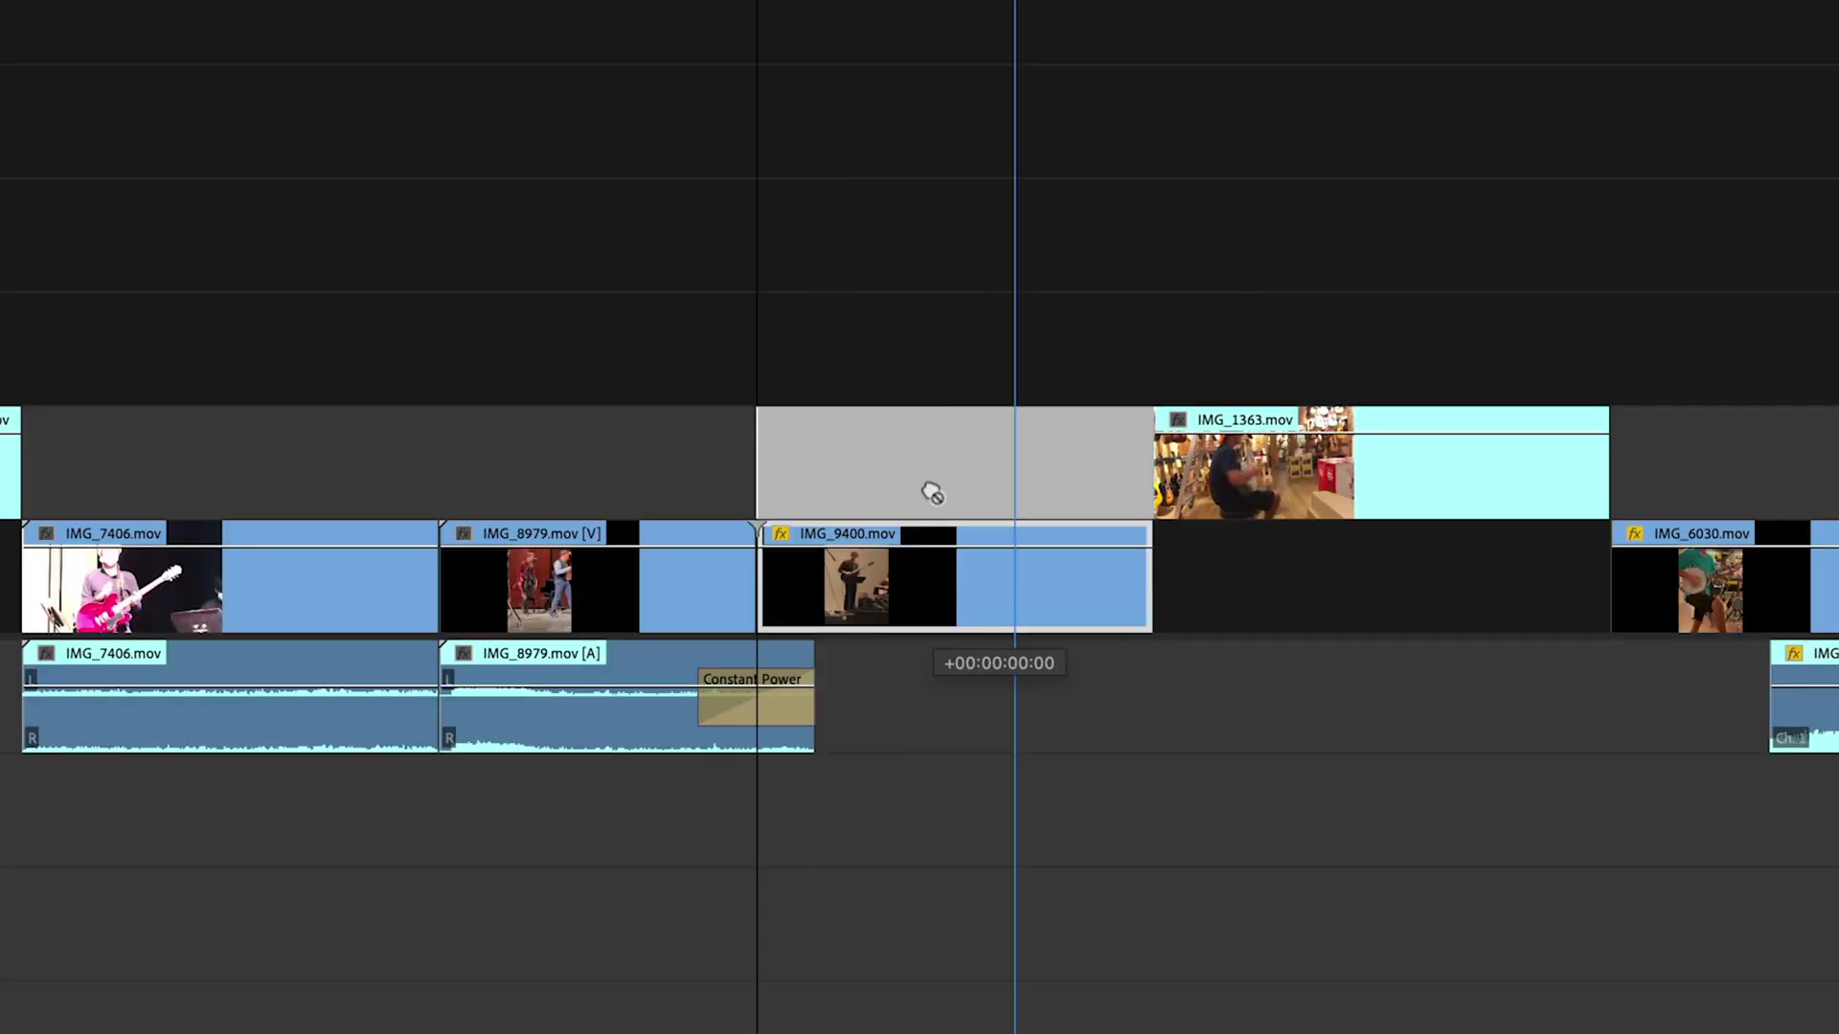
Scale IMG_9400 up to fill the frame and apply Gaussian Blur to it
click(971, 728)
click(952, 621)
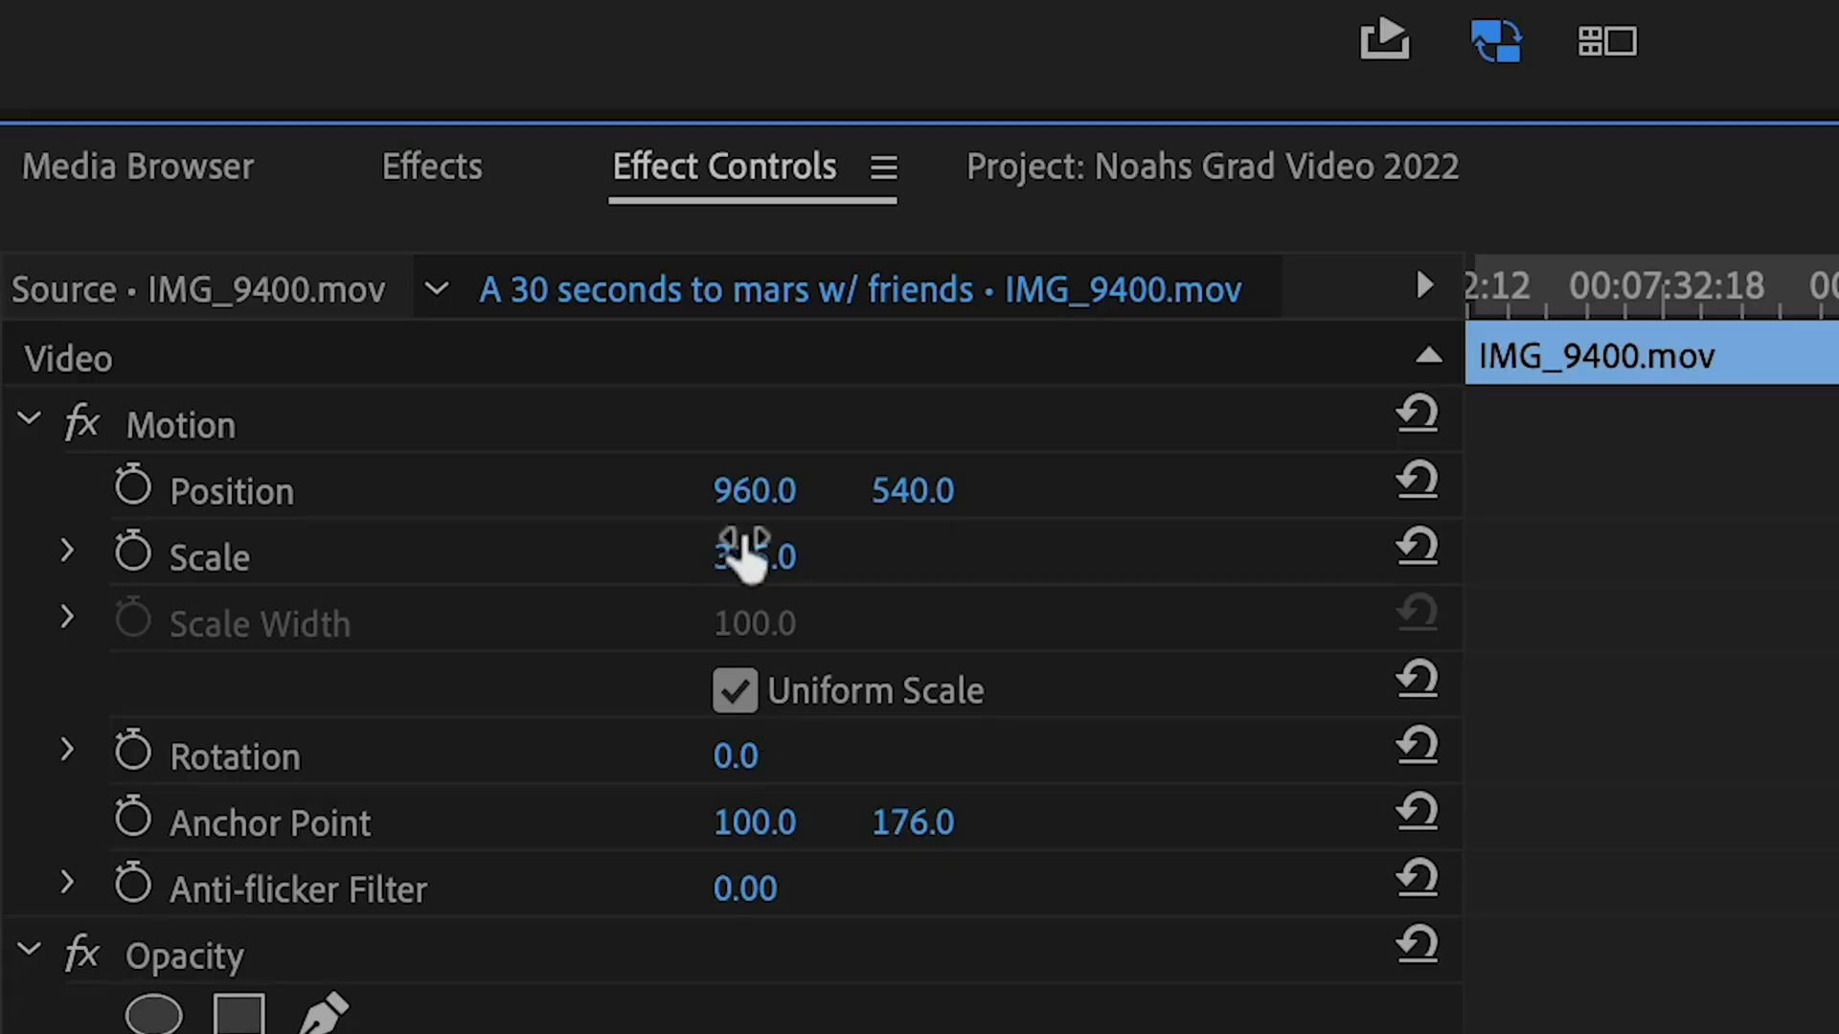
drag(759, 551, 824, 551)
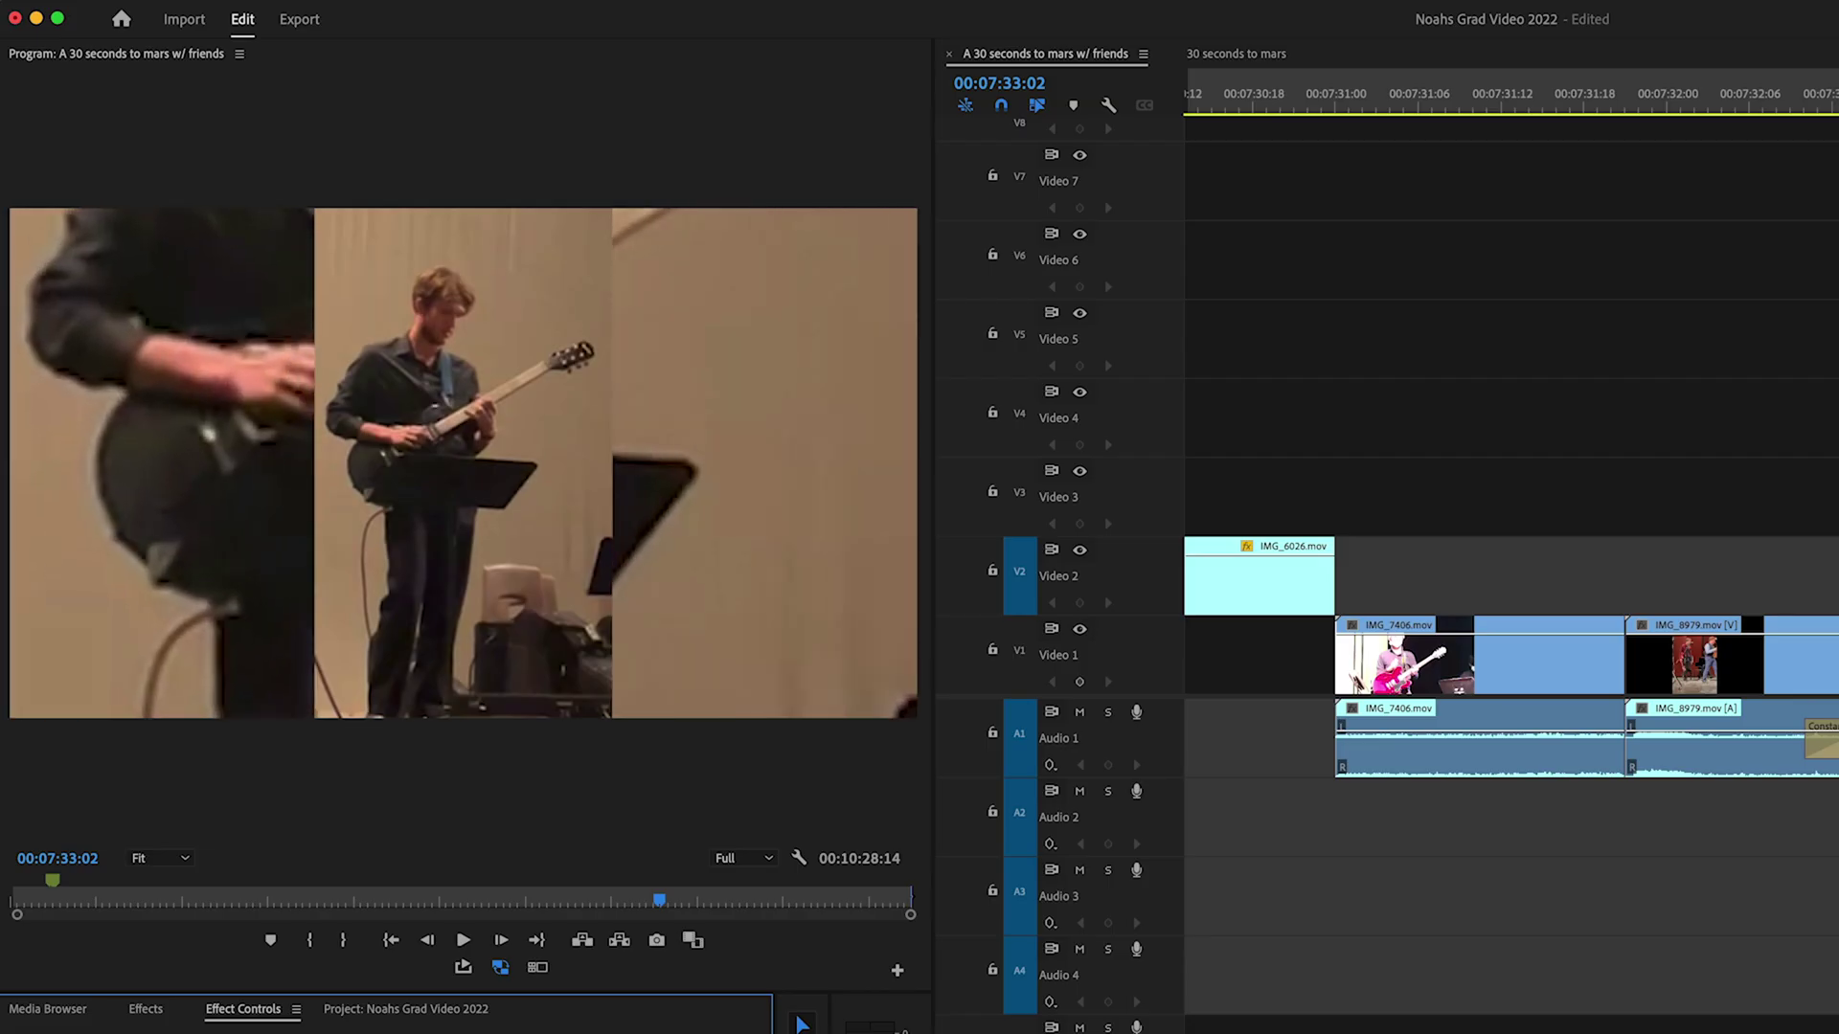
click(436, 170)
text(gaussia)
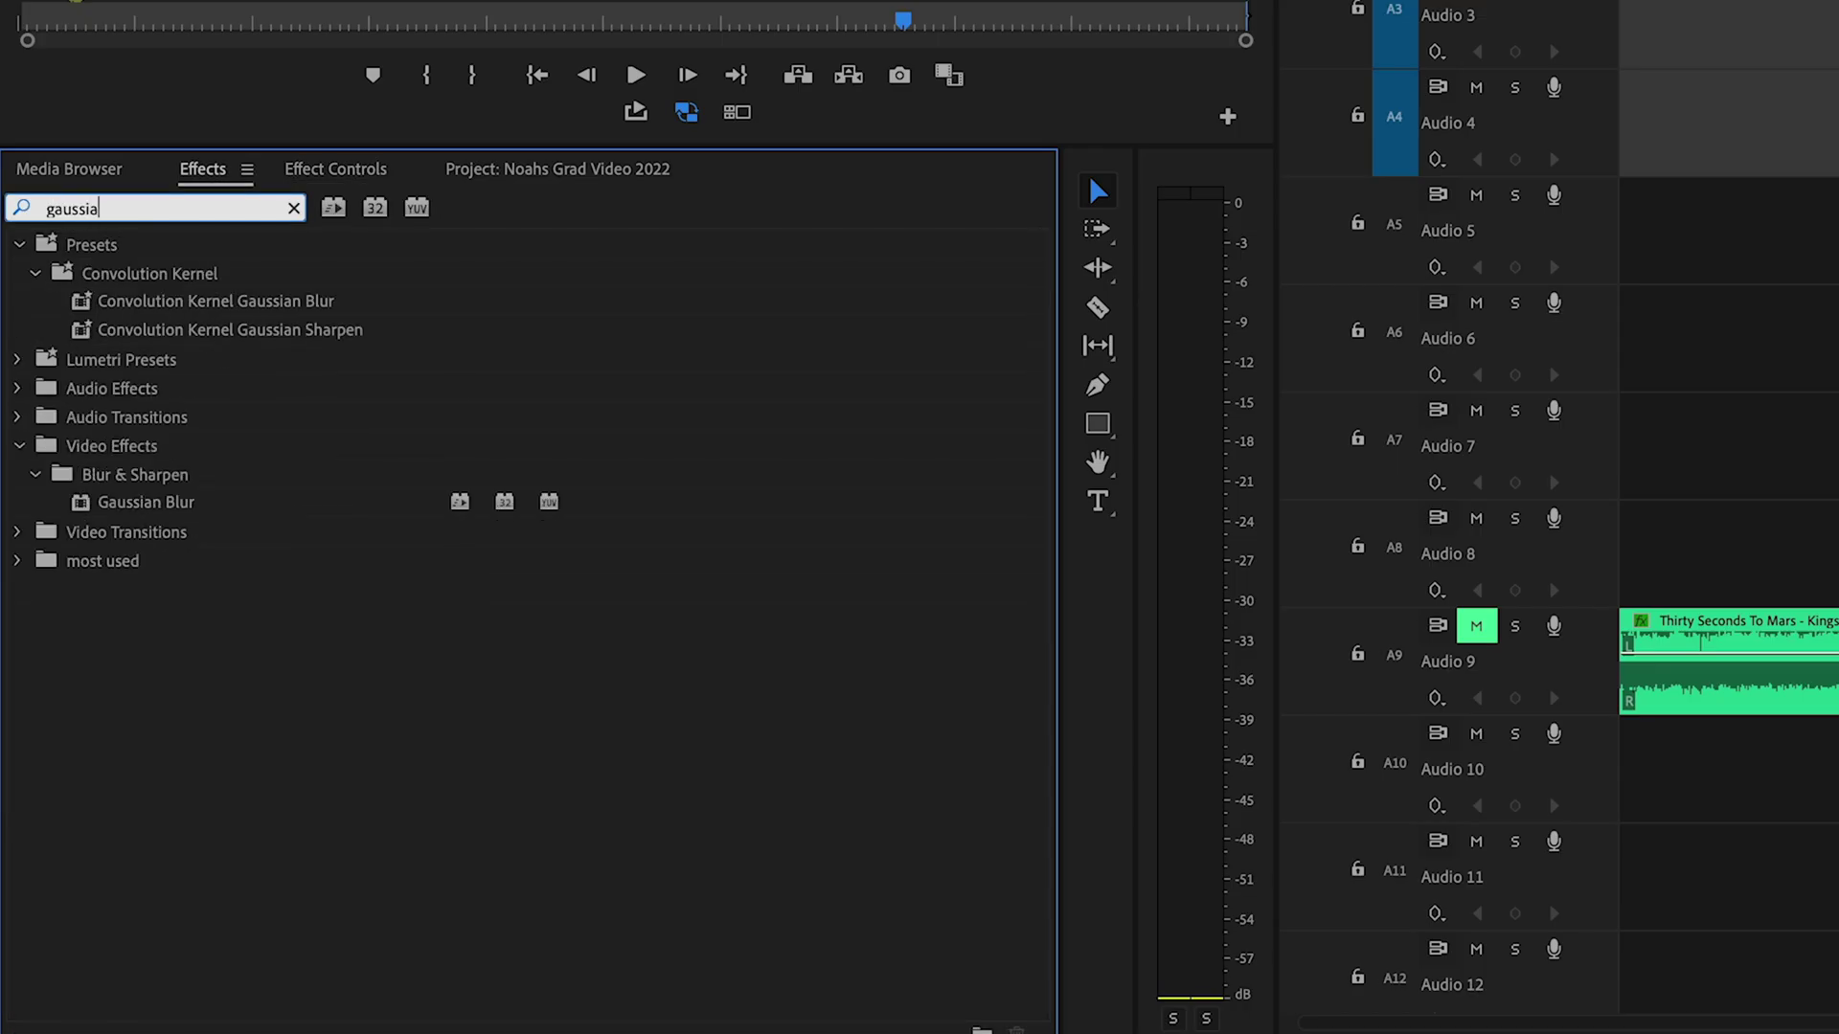
drag(191, 504, 958, 527)
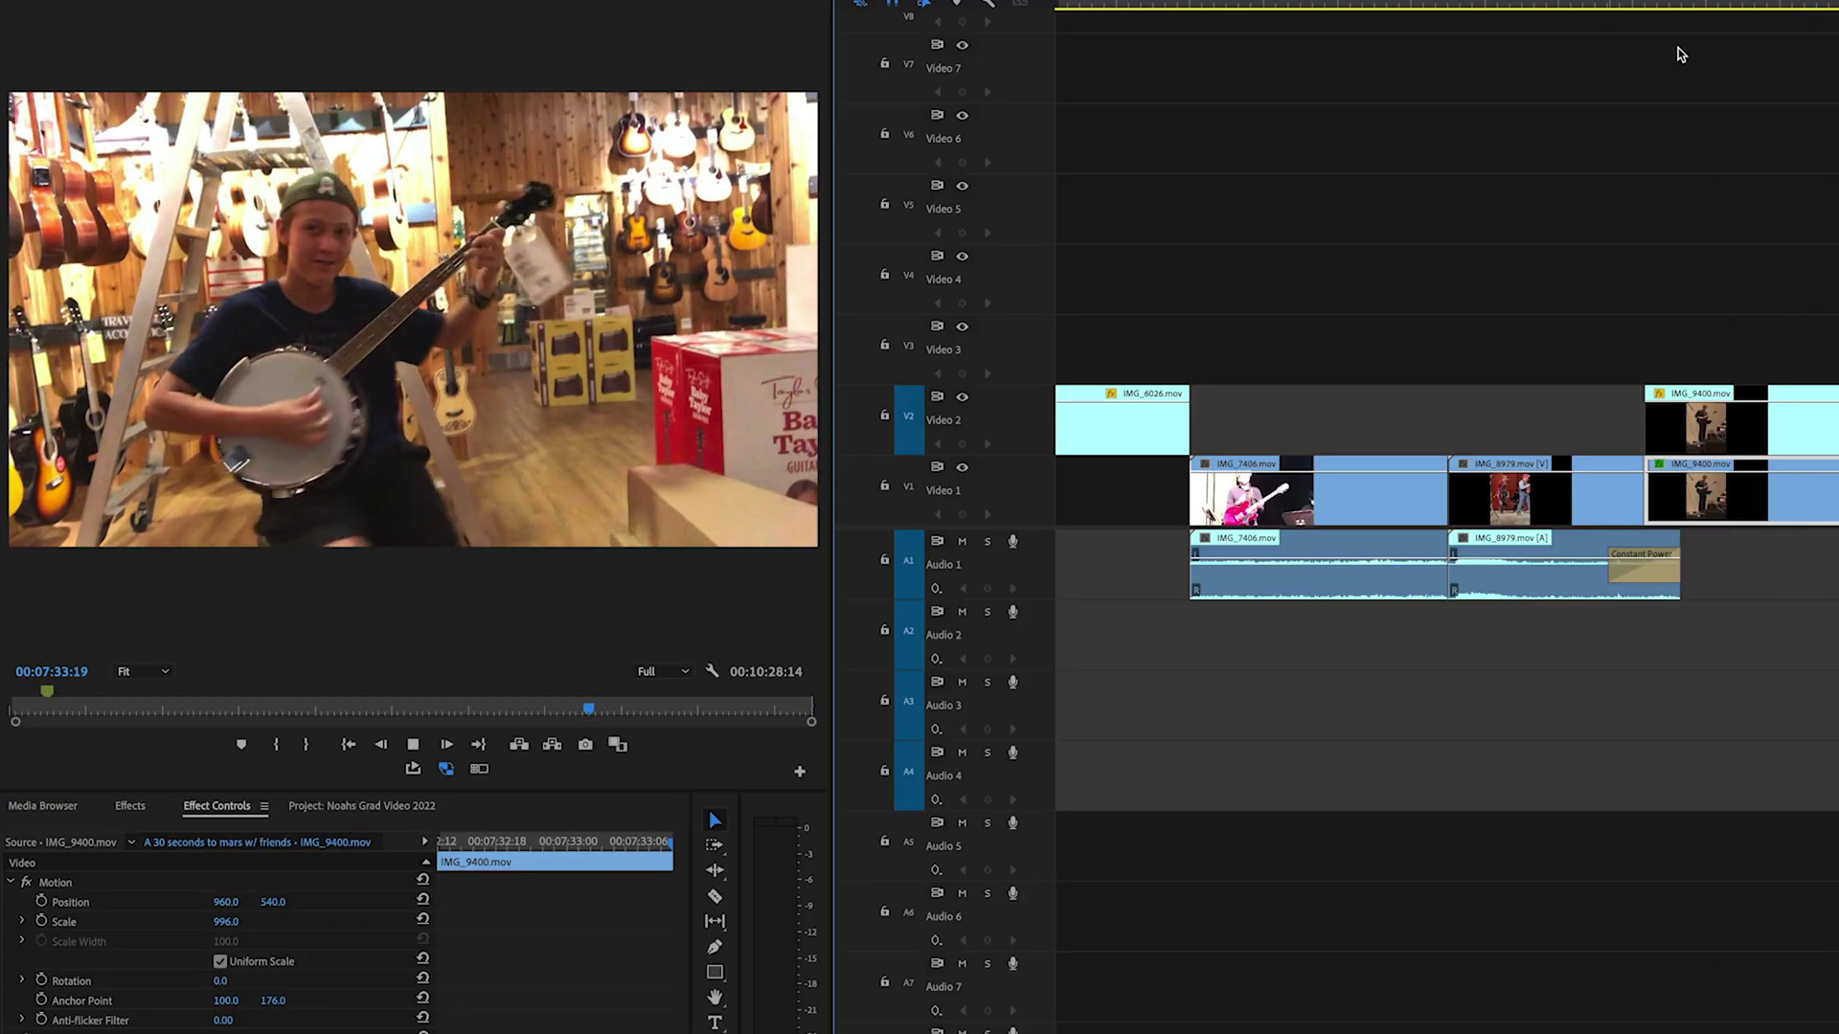
Compare the guitarist and banjo shots, then jump to the Position keyframe
click(1681, 4)
click(1804, 5)
click(1680, 5)
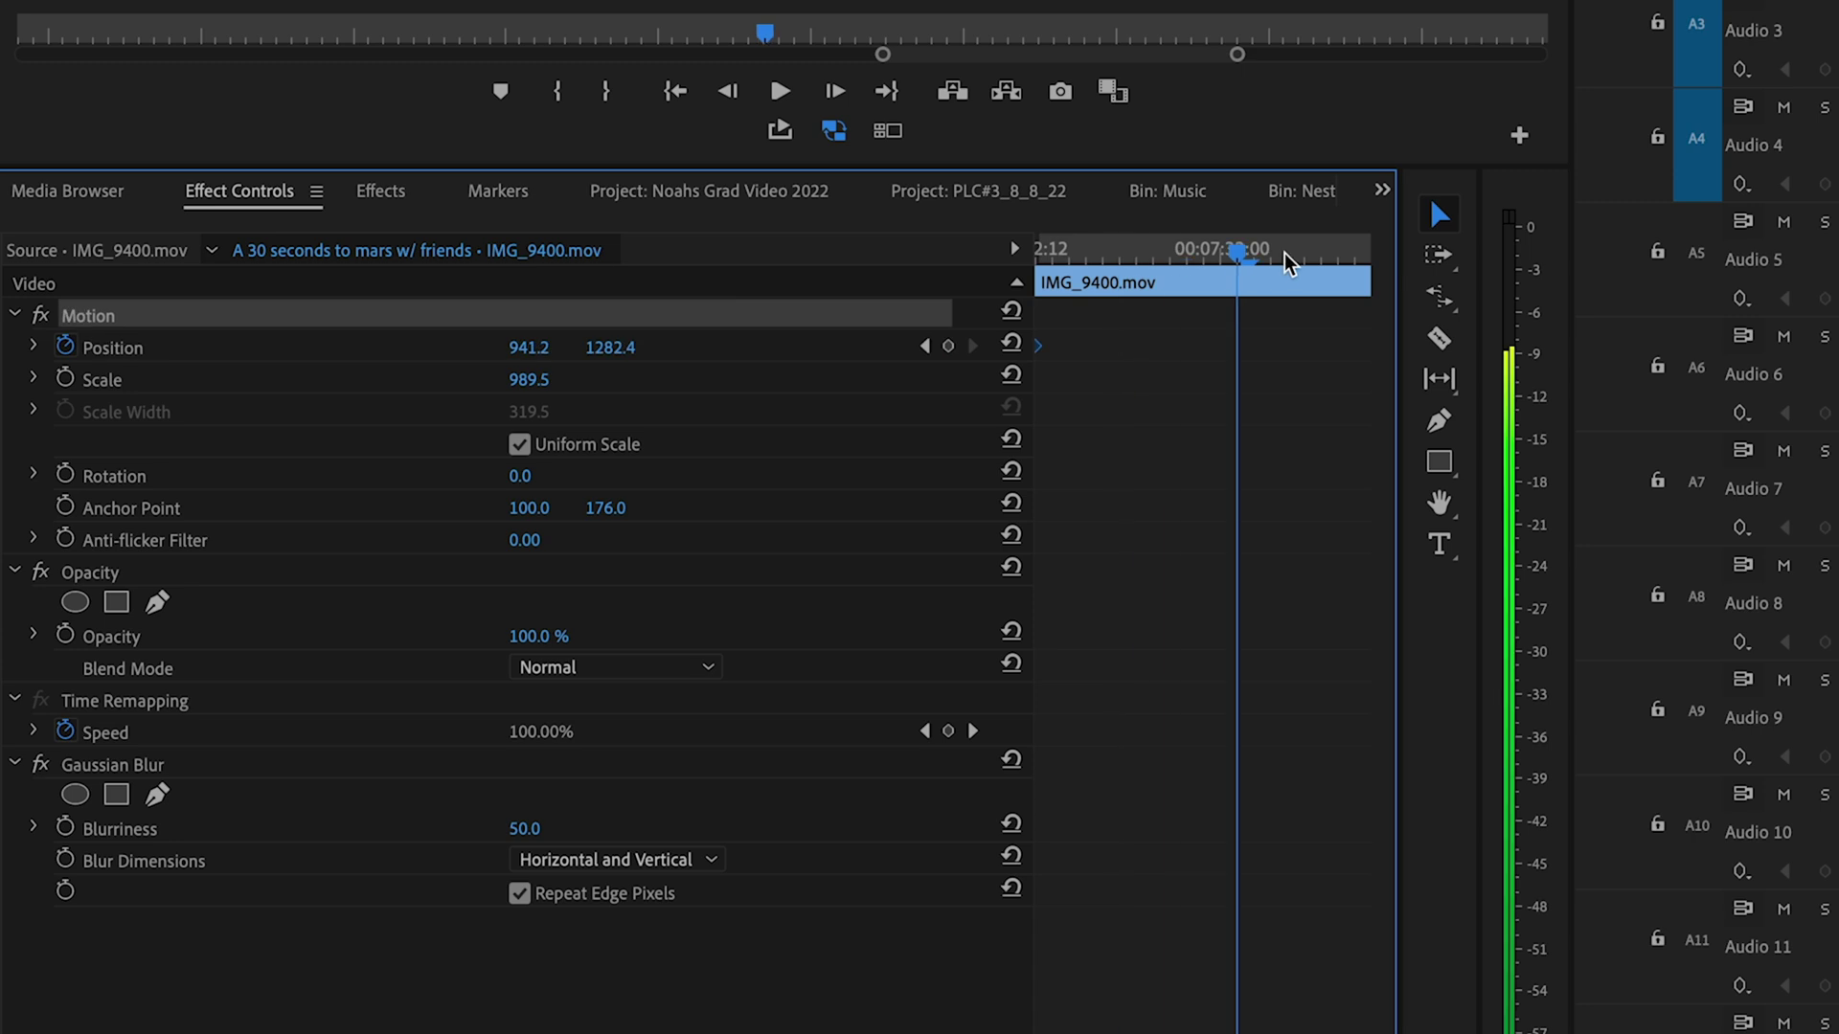
key(Down)
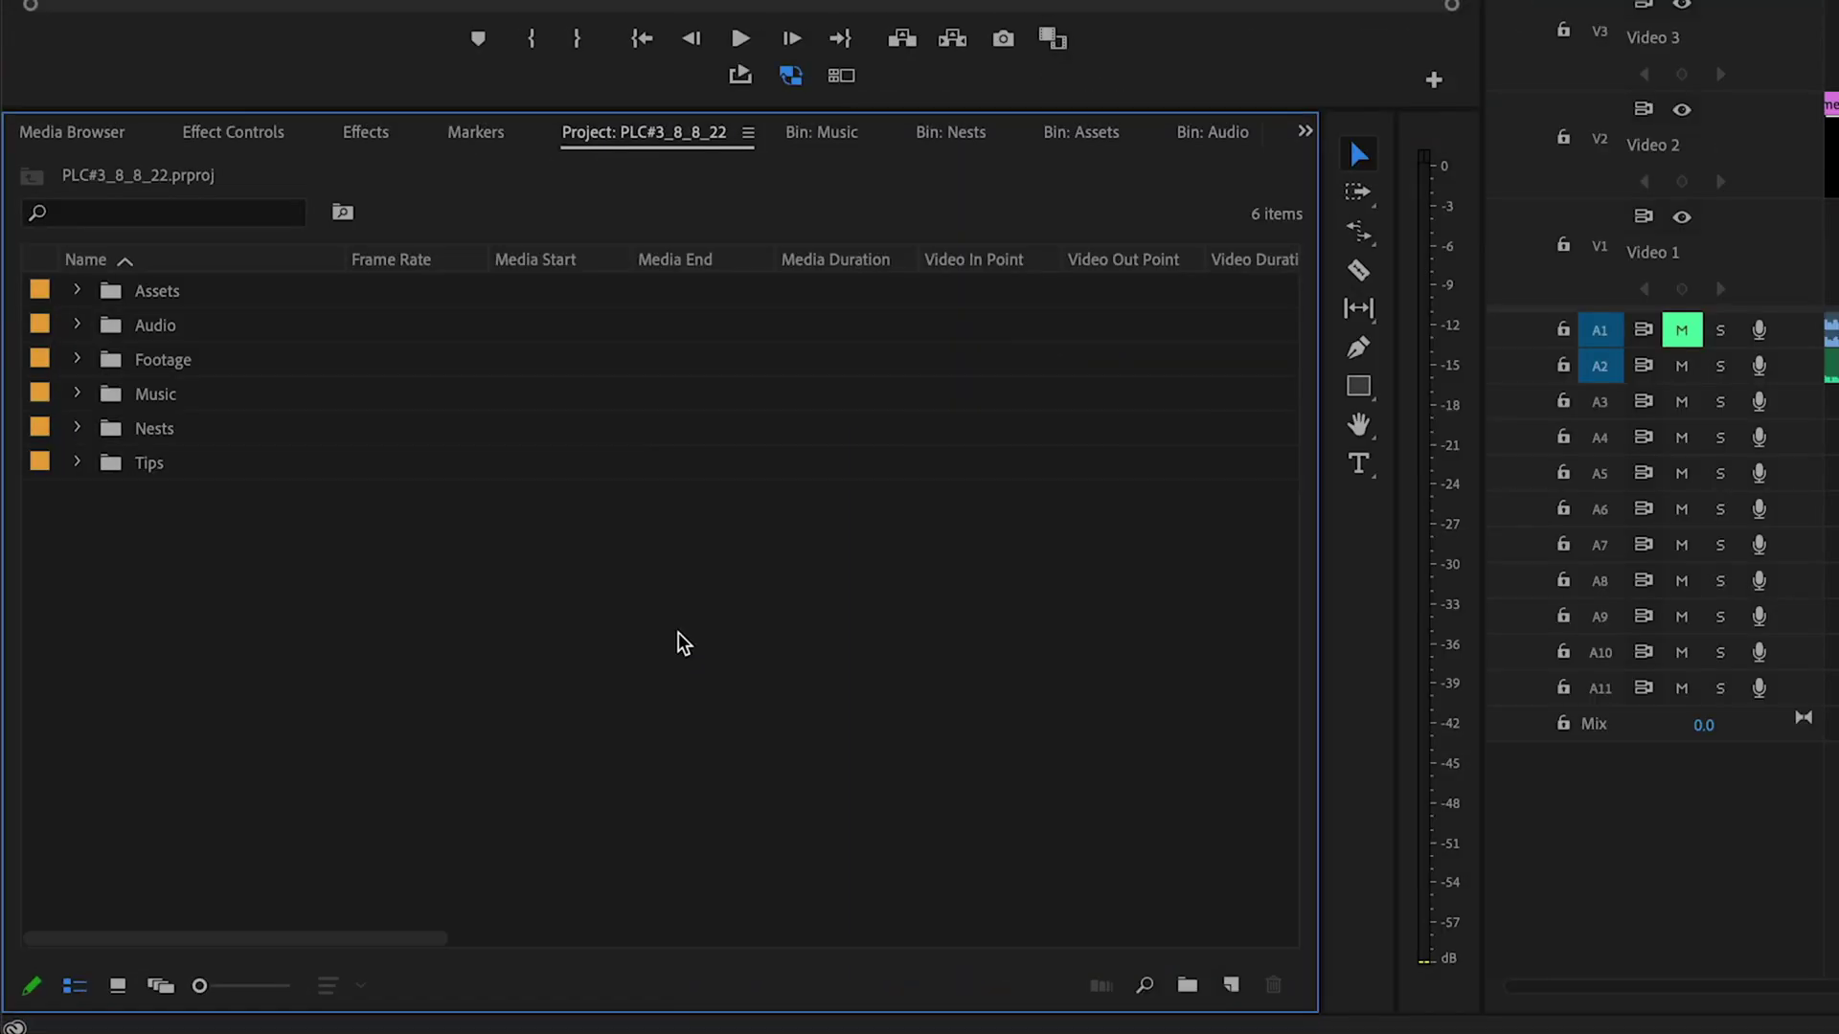
Create a 1920×1080 adjustment layer and place it on V6 above the clips
right_click(677, 632)
mouse_move(776, 572)
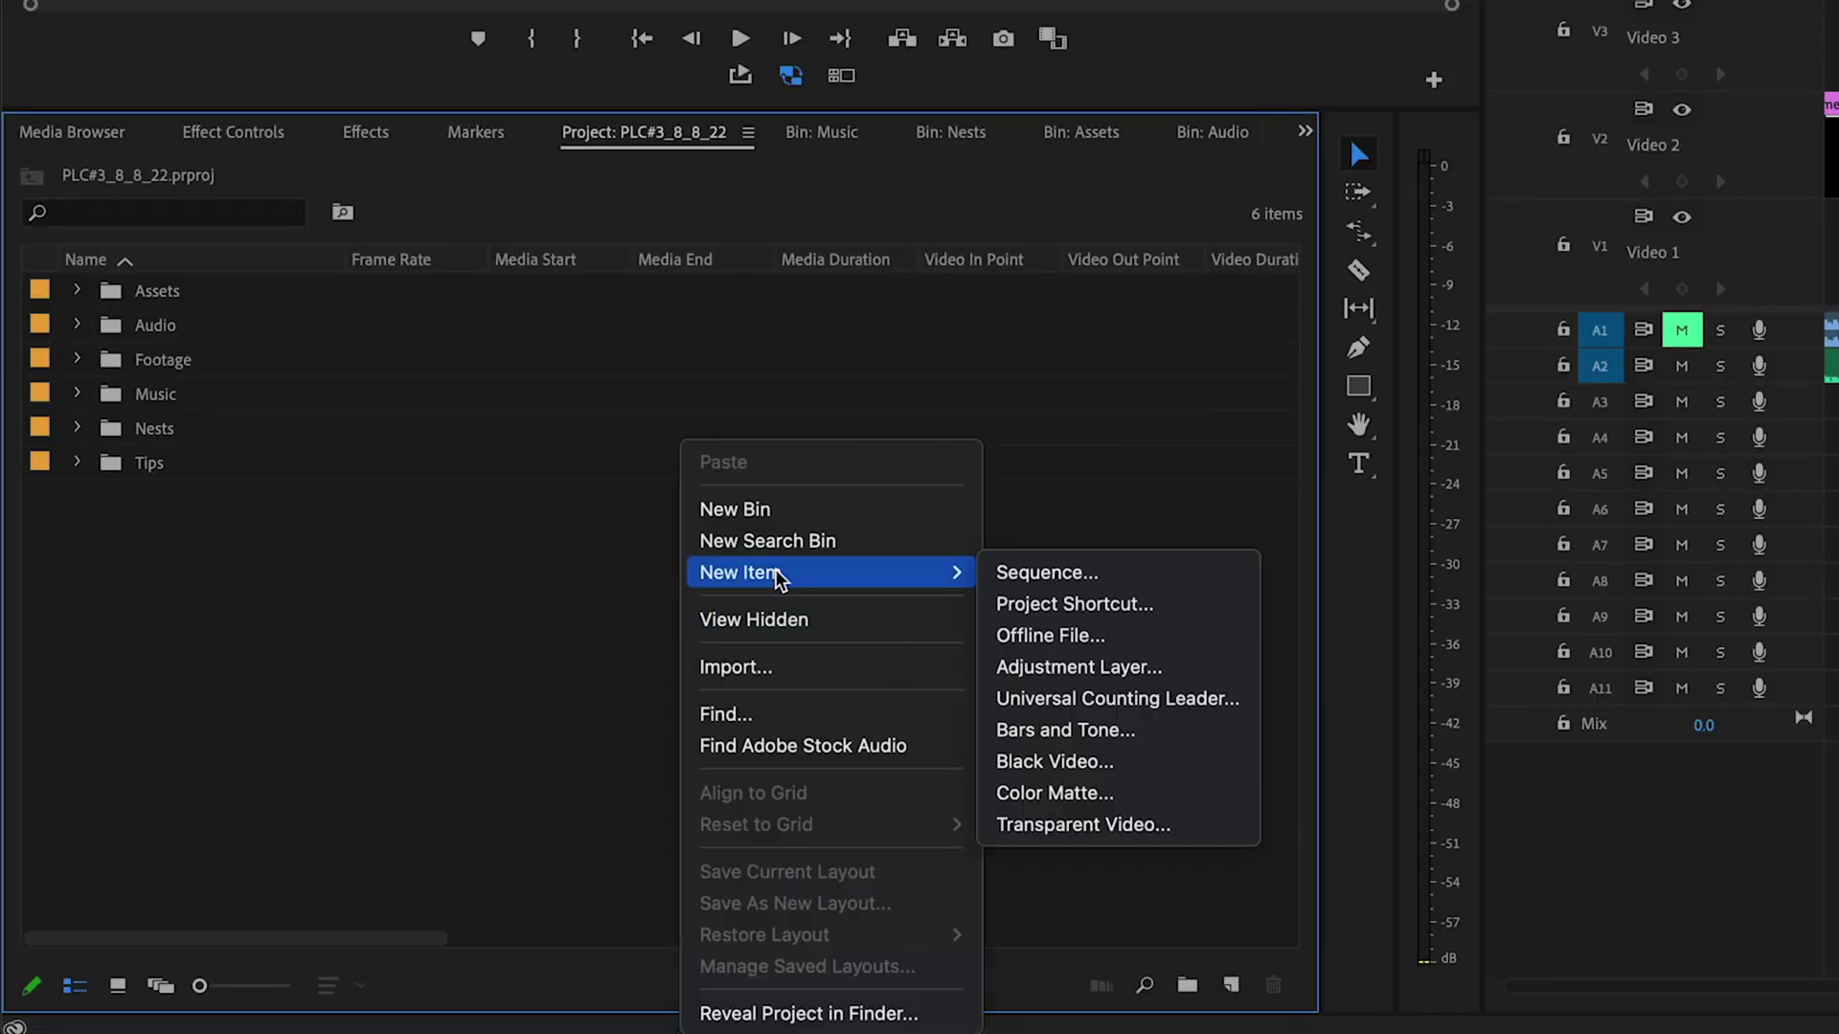
click(1095, 667)
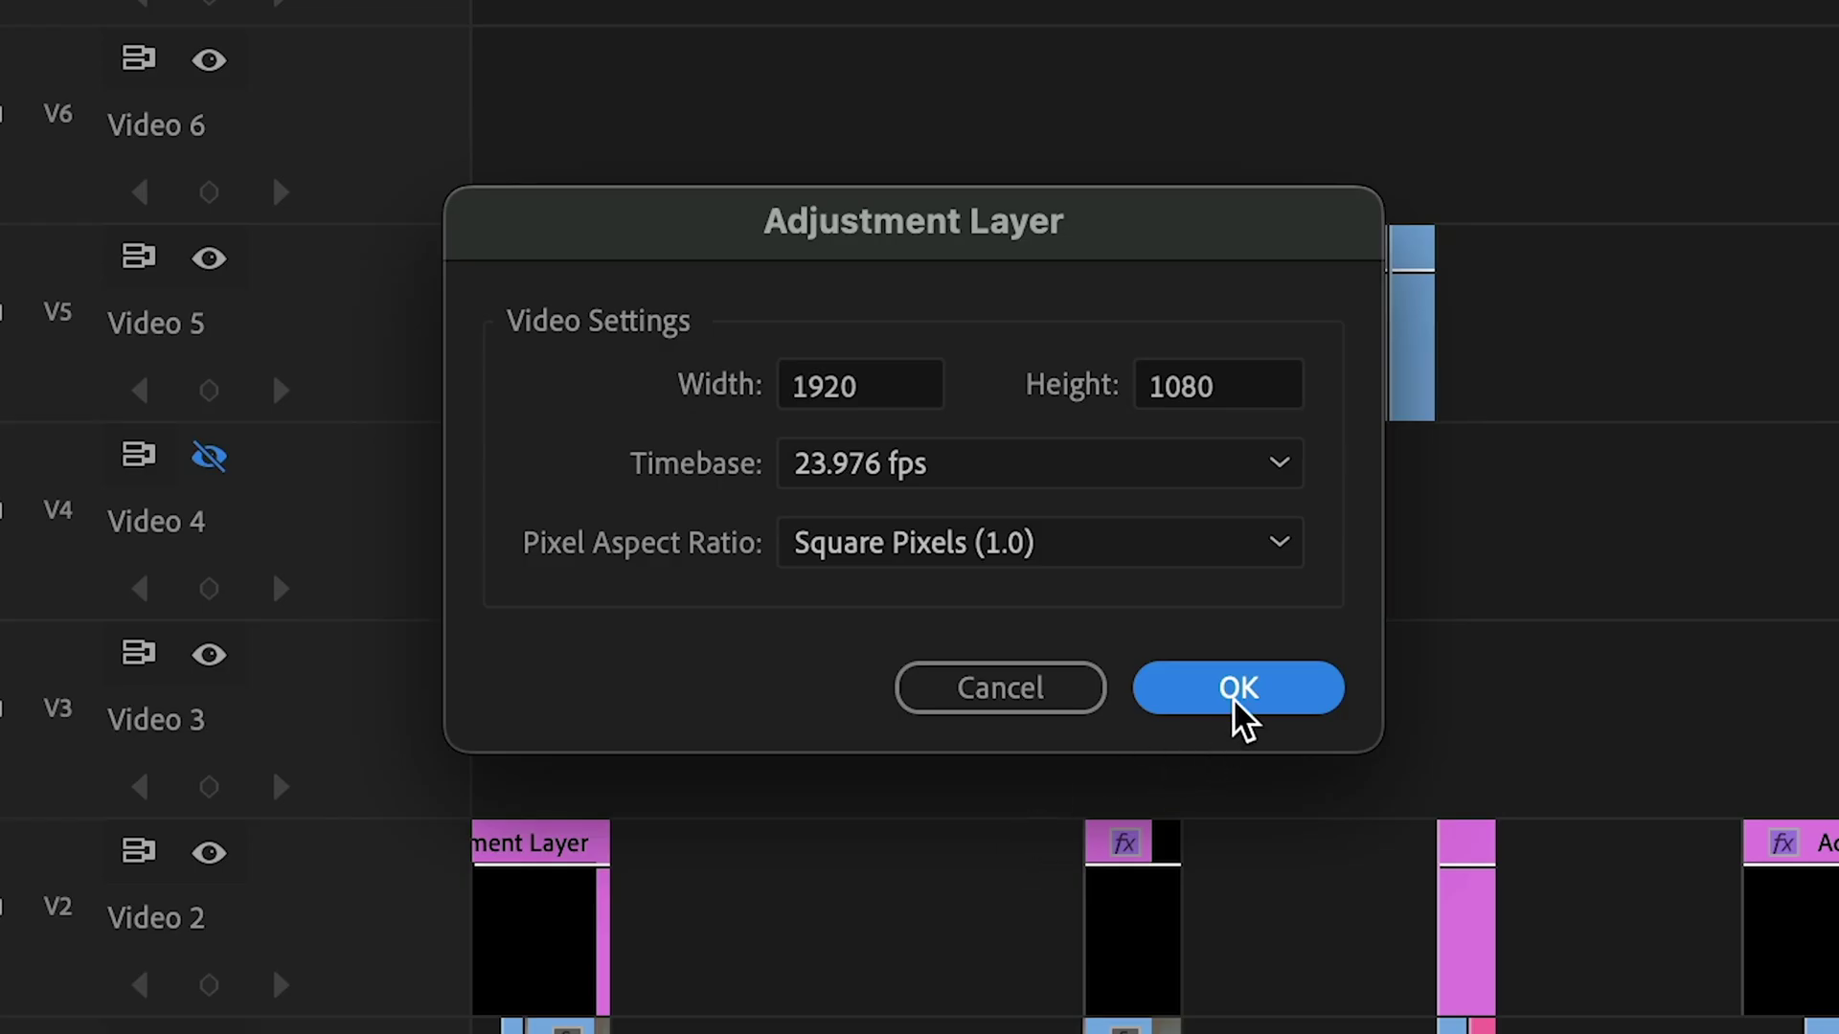
click(1234, 702)
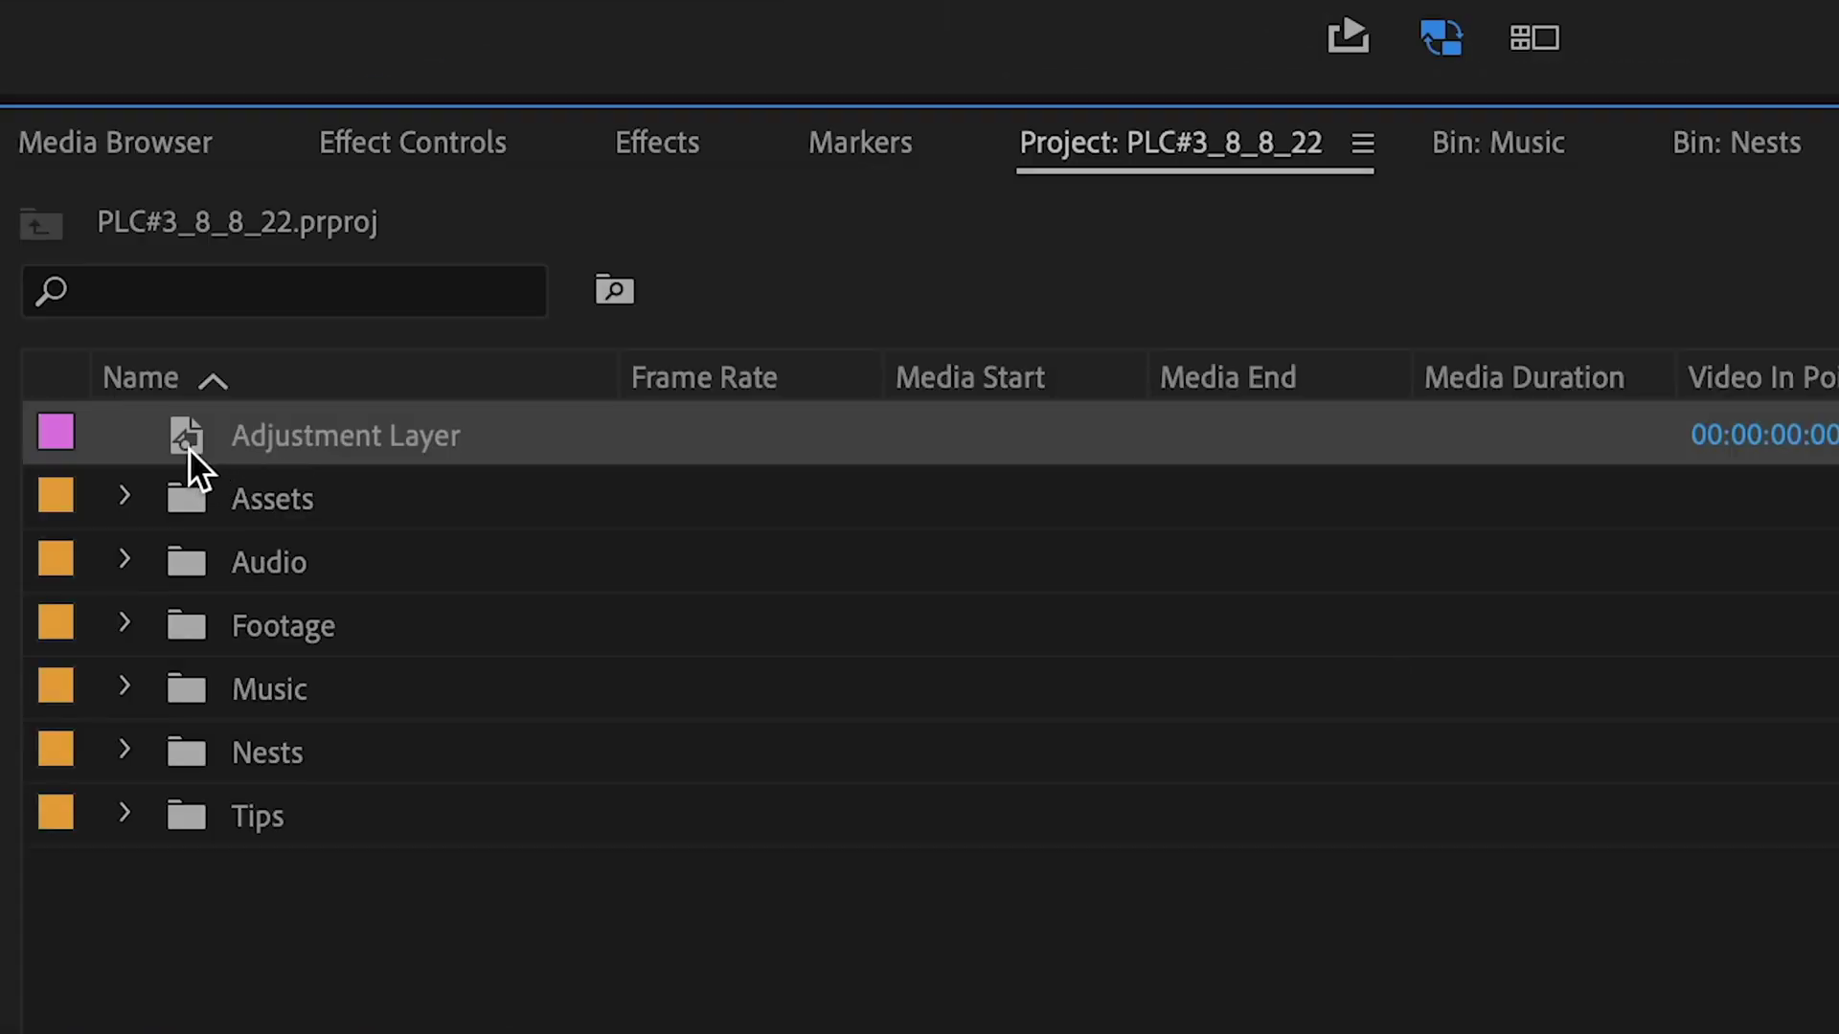
drag(1545, 290, 221, 441)
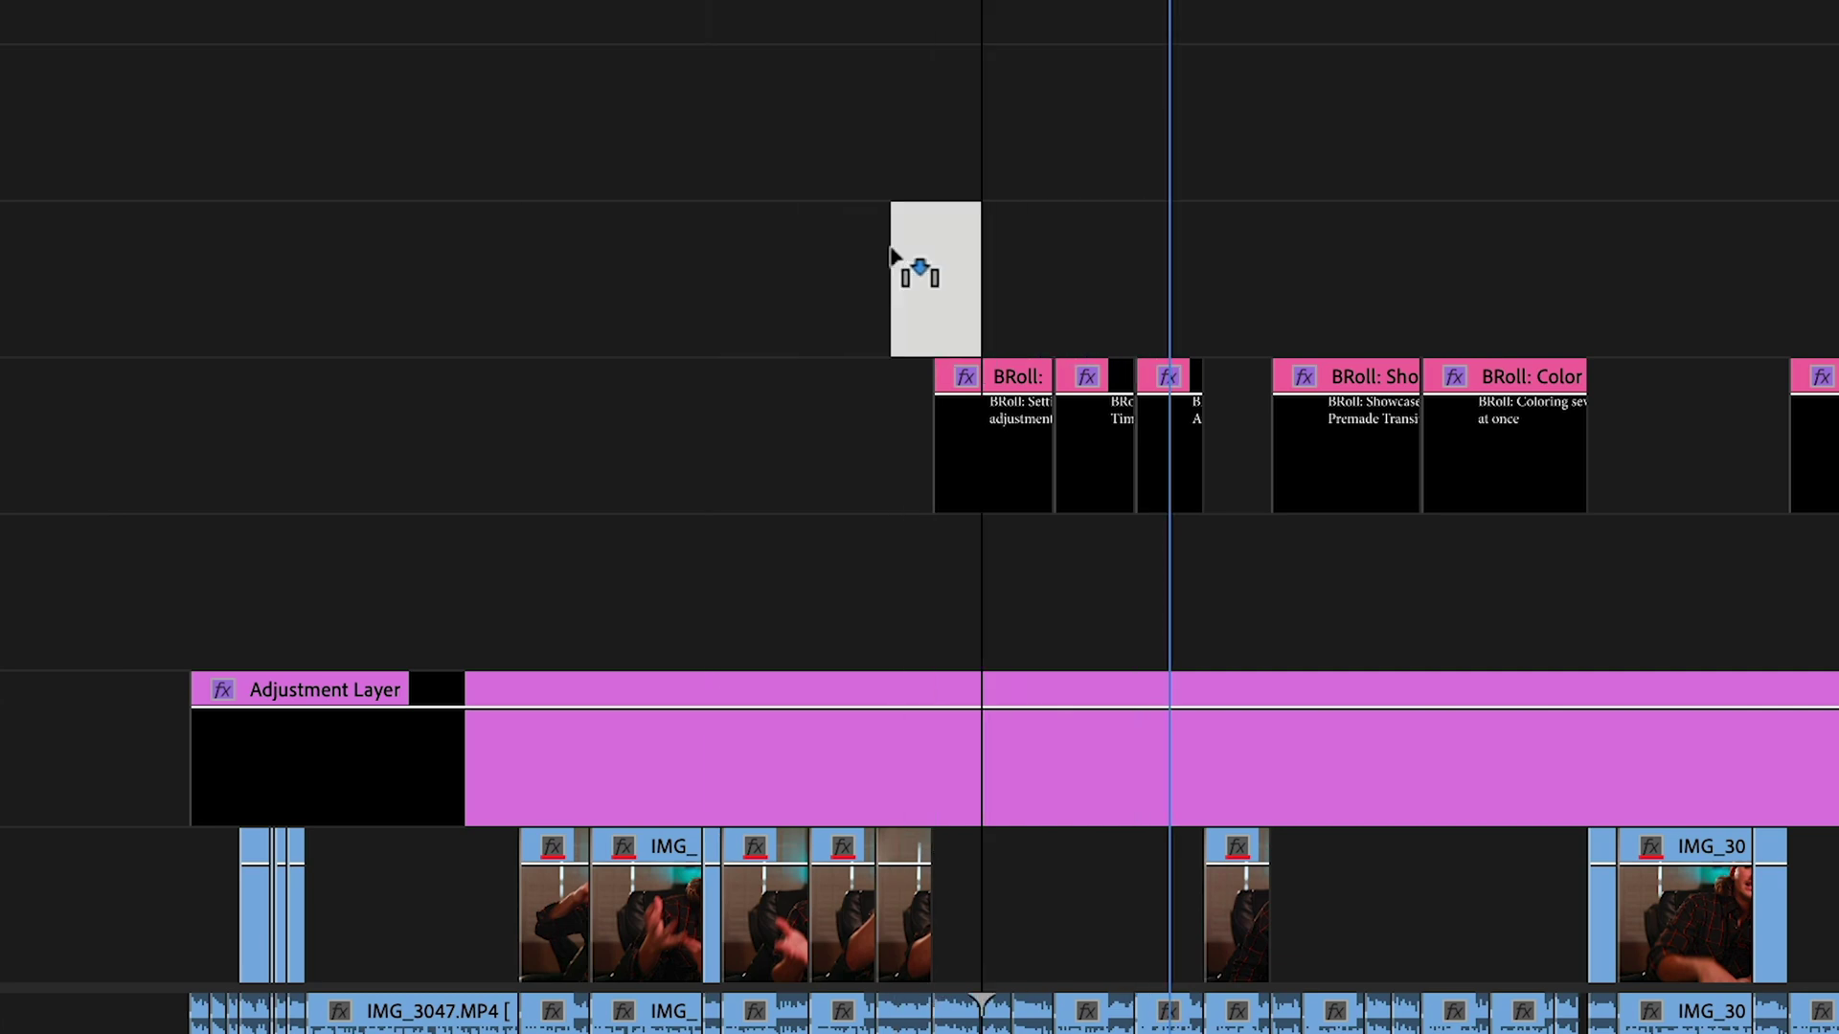
drag(1148, 288, 144, 292)
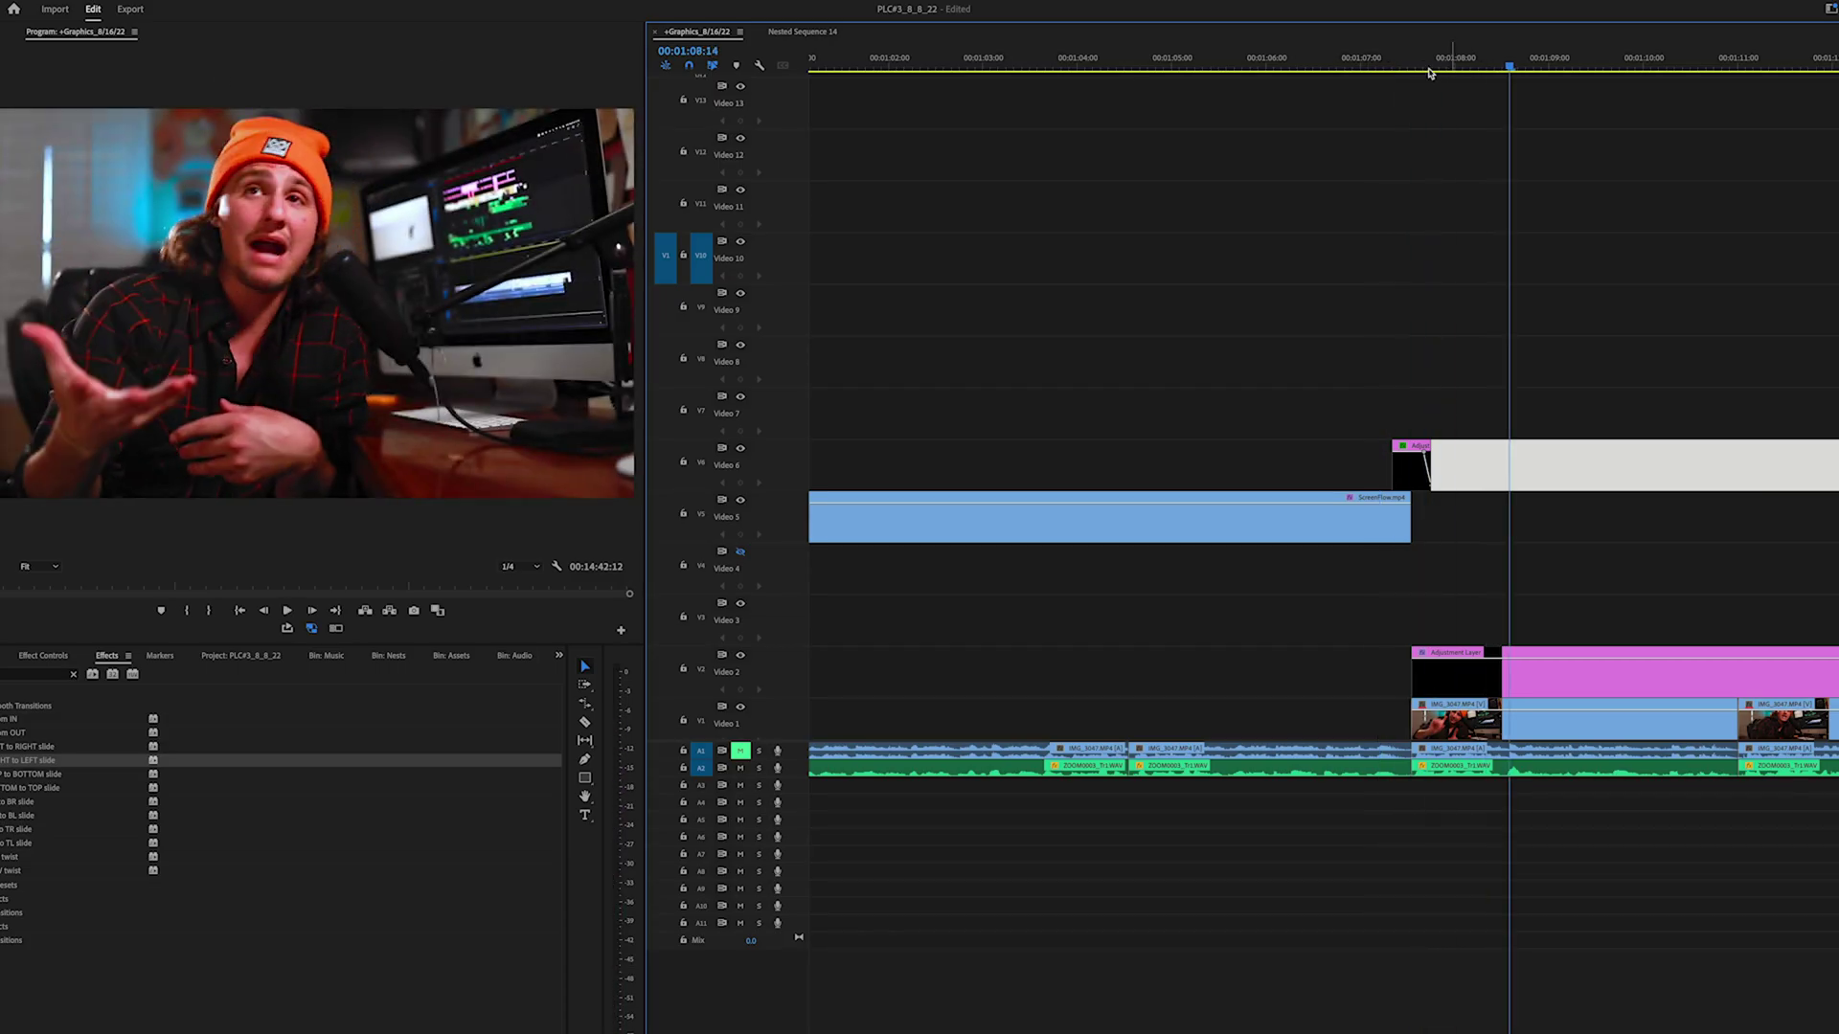
key(ctrl+z)
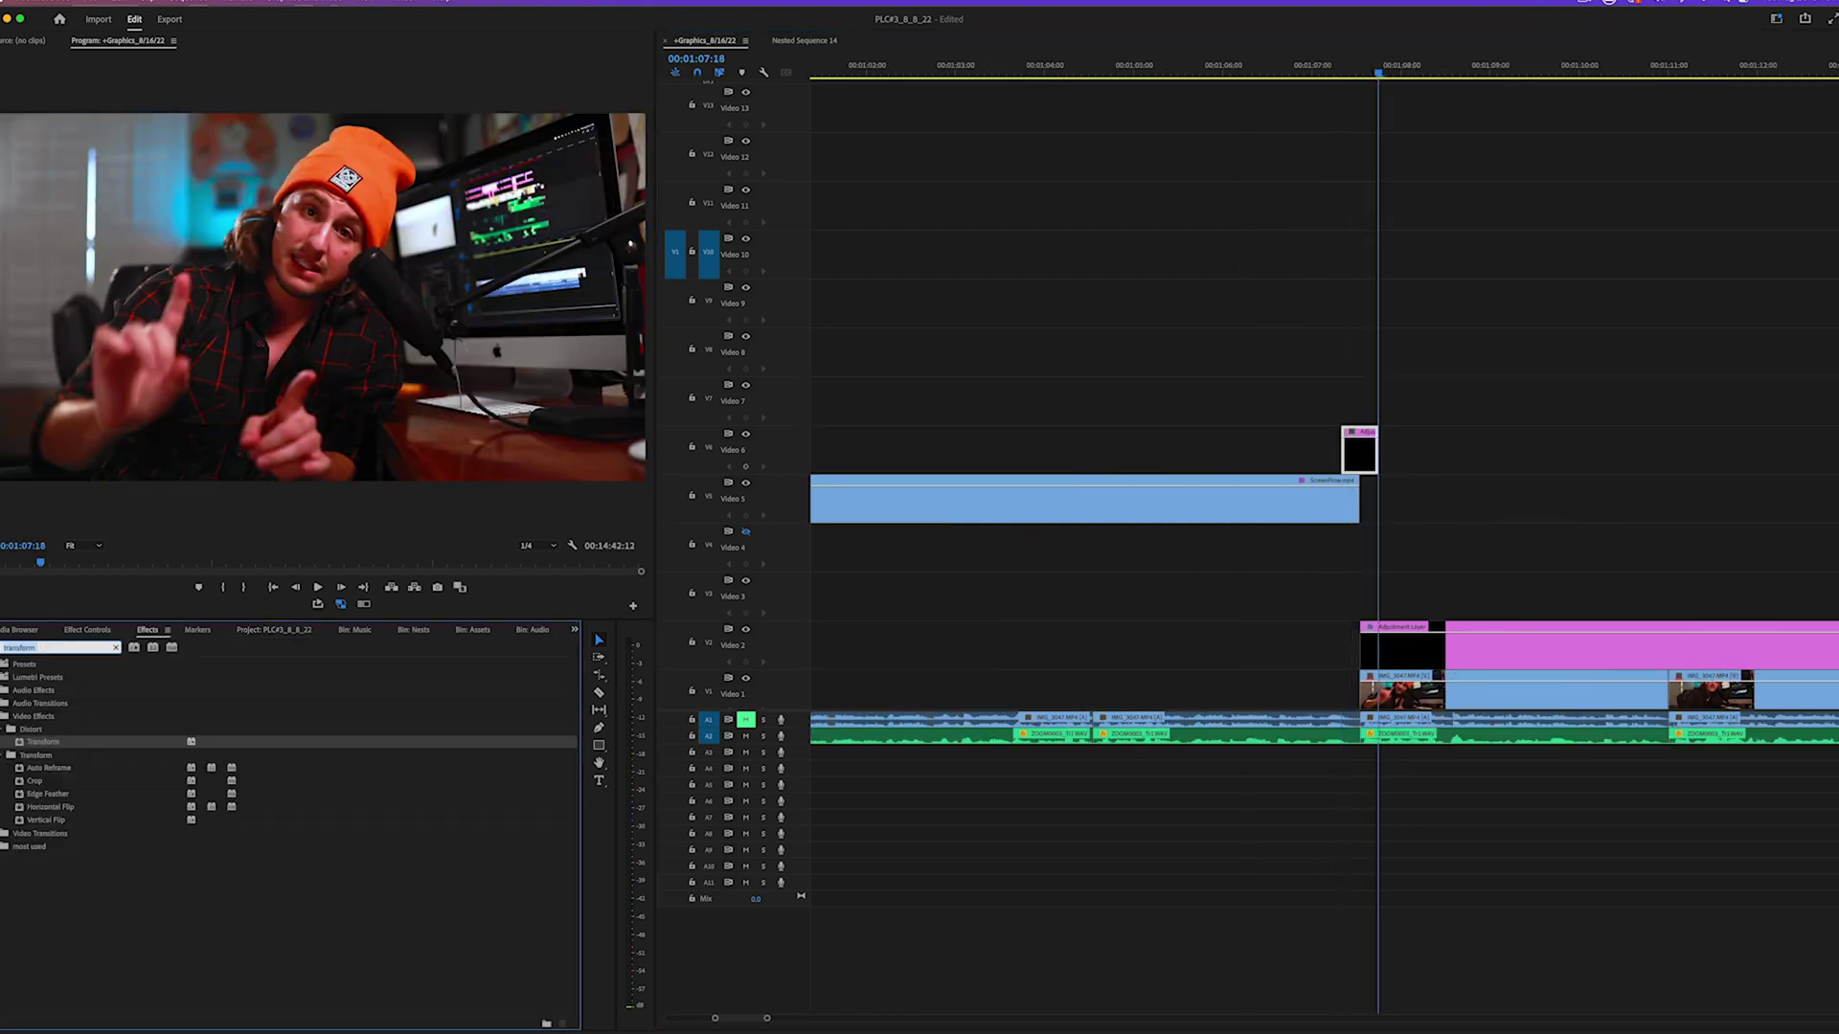
Apply the d_RIGHT to LEFT slide preset to the adjustment layer and play it back
drag(19, 730, 1379, 450)
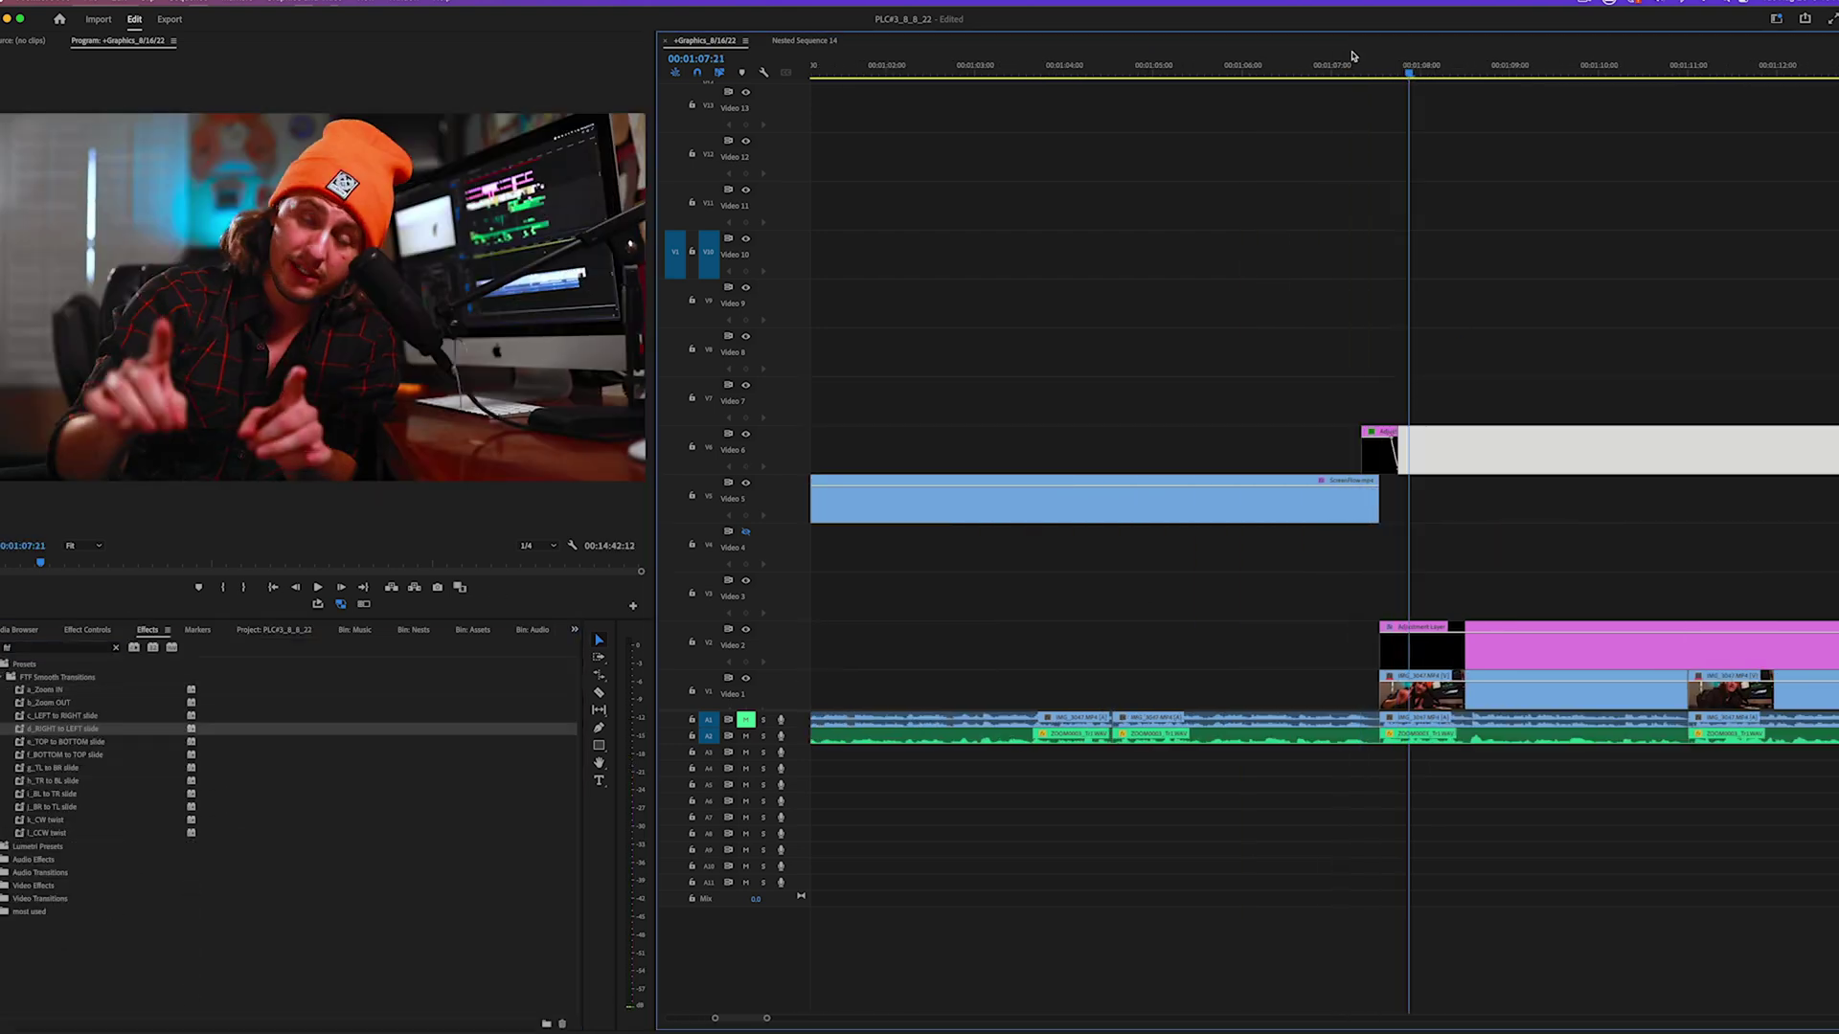
click(1356, 67)
key(space)
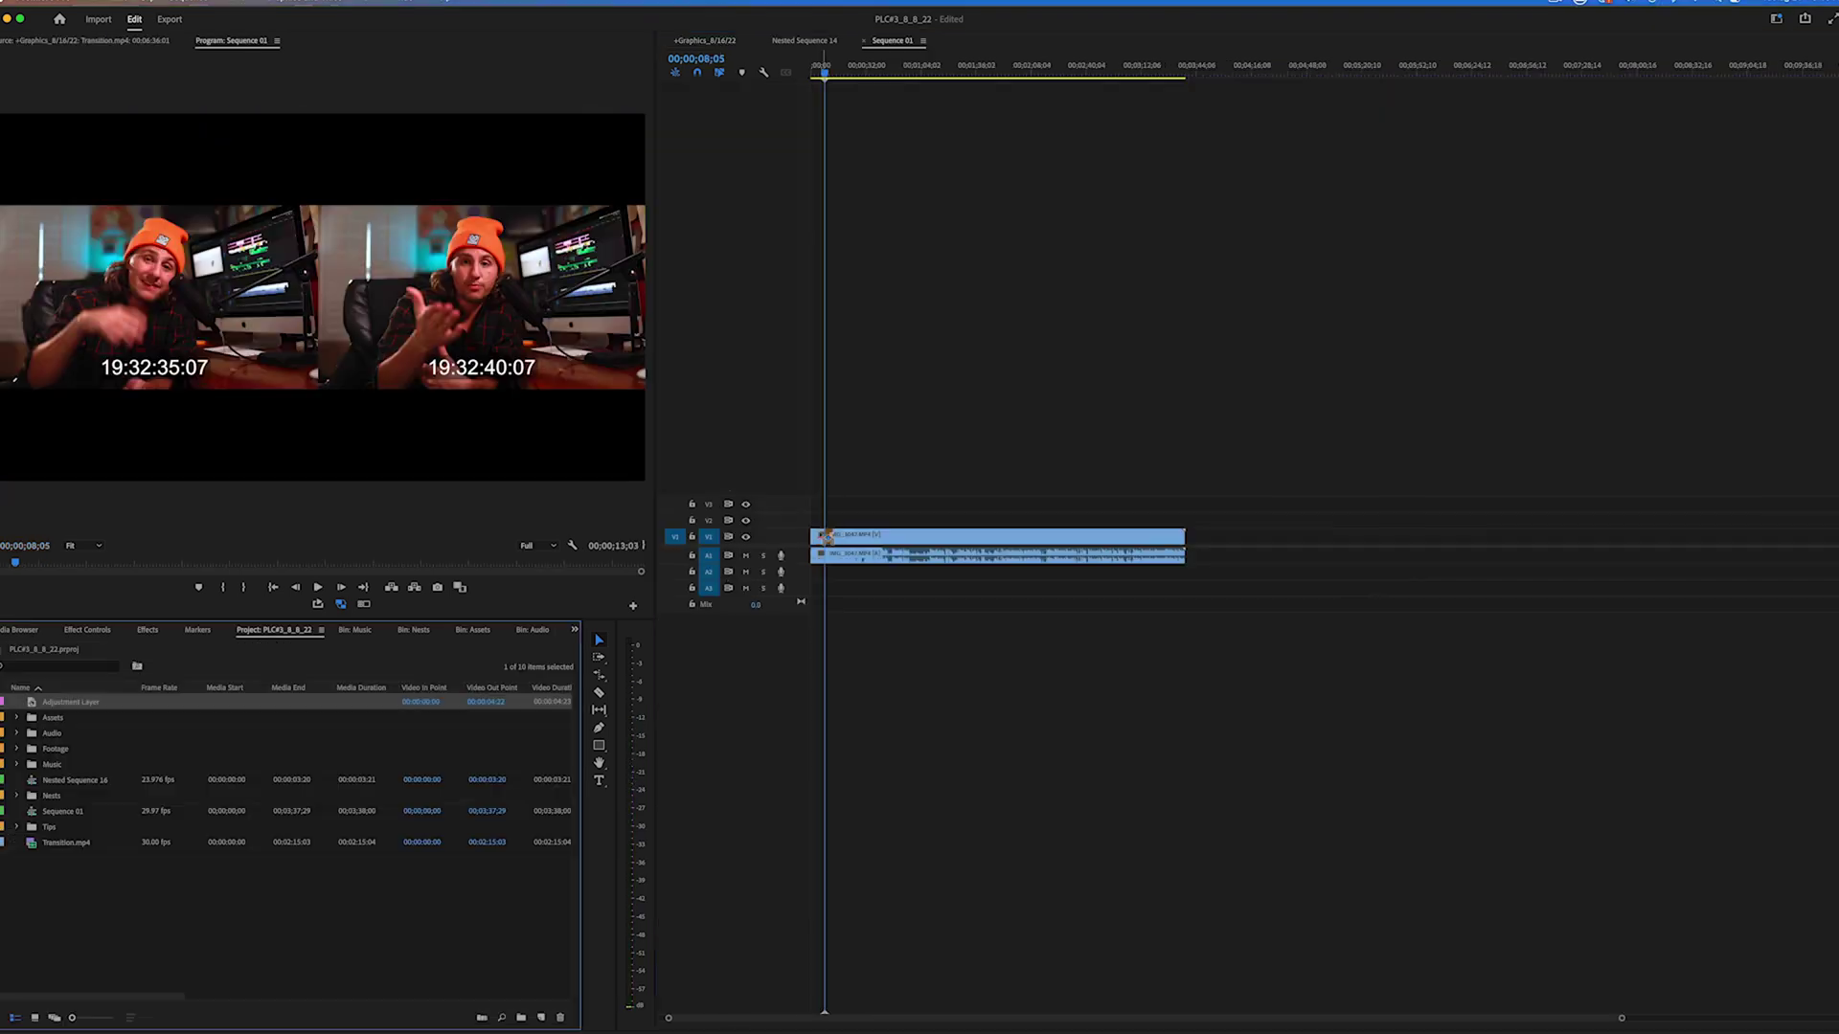
Stretch the adjustment layer over the clip, then brighten the Light sliders and bend the RGB curve
drag(830, 520, 1184, 517)
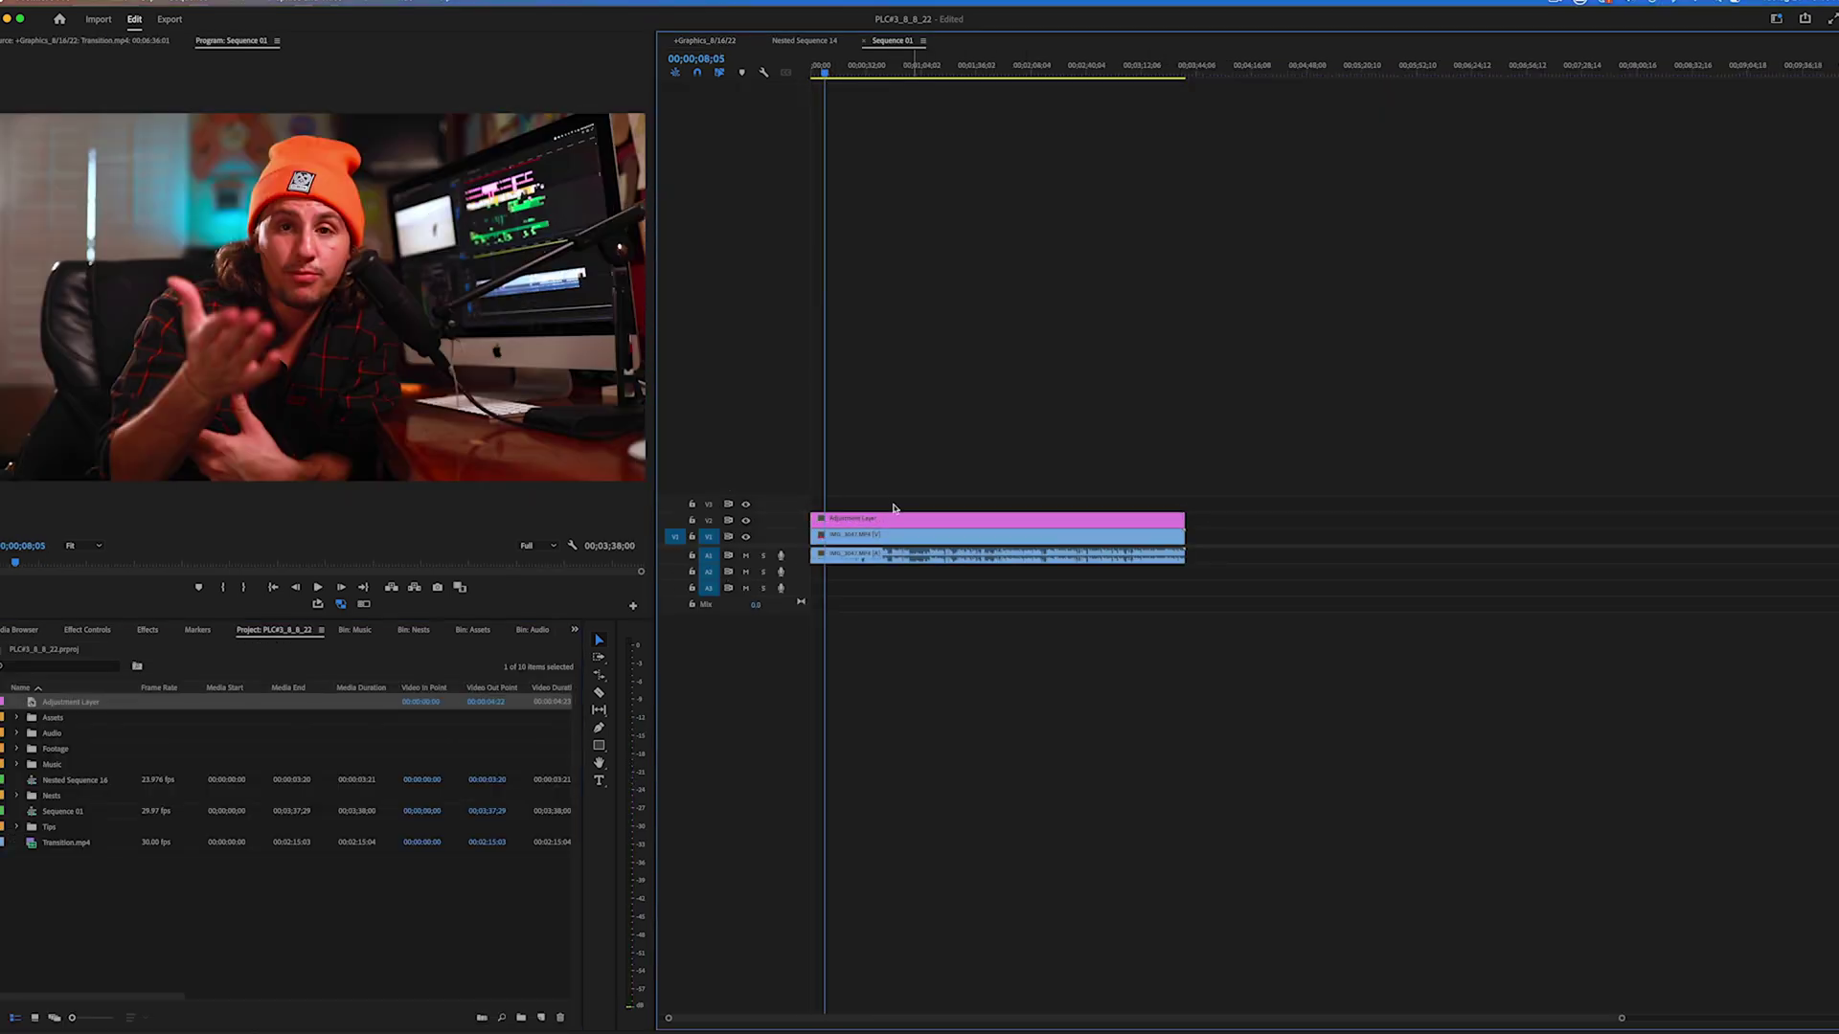
click(402, 2)
mouse_move(460, 35)
click(618, 216)
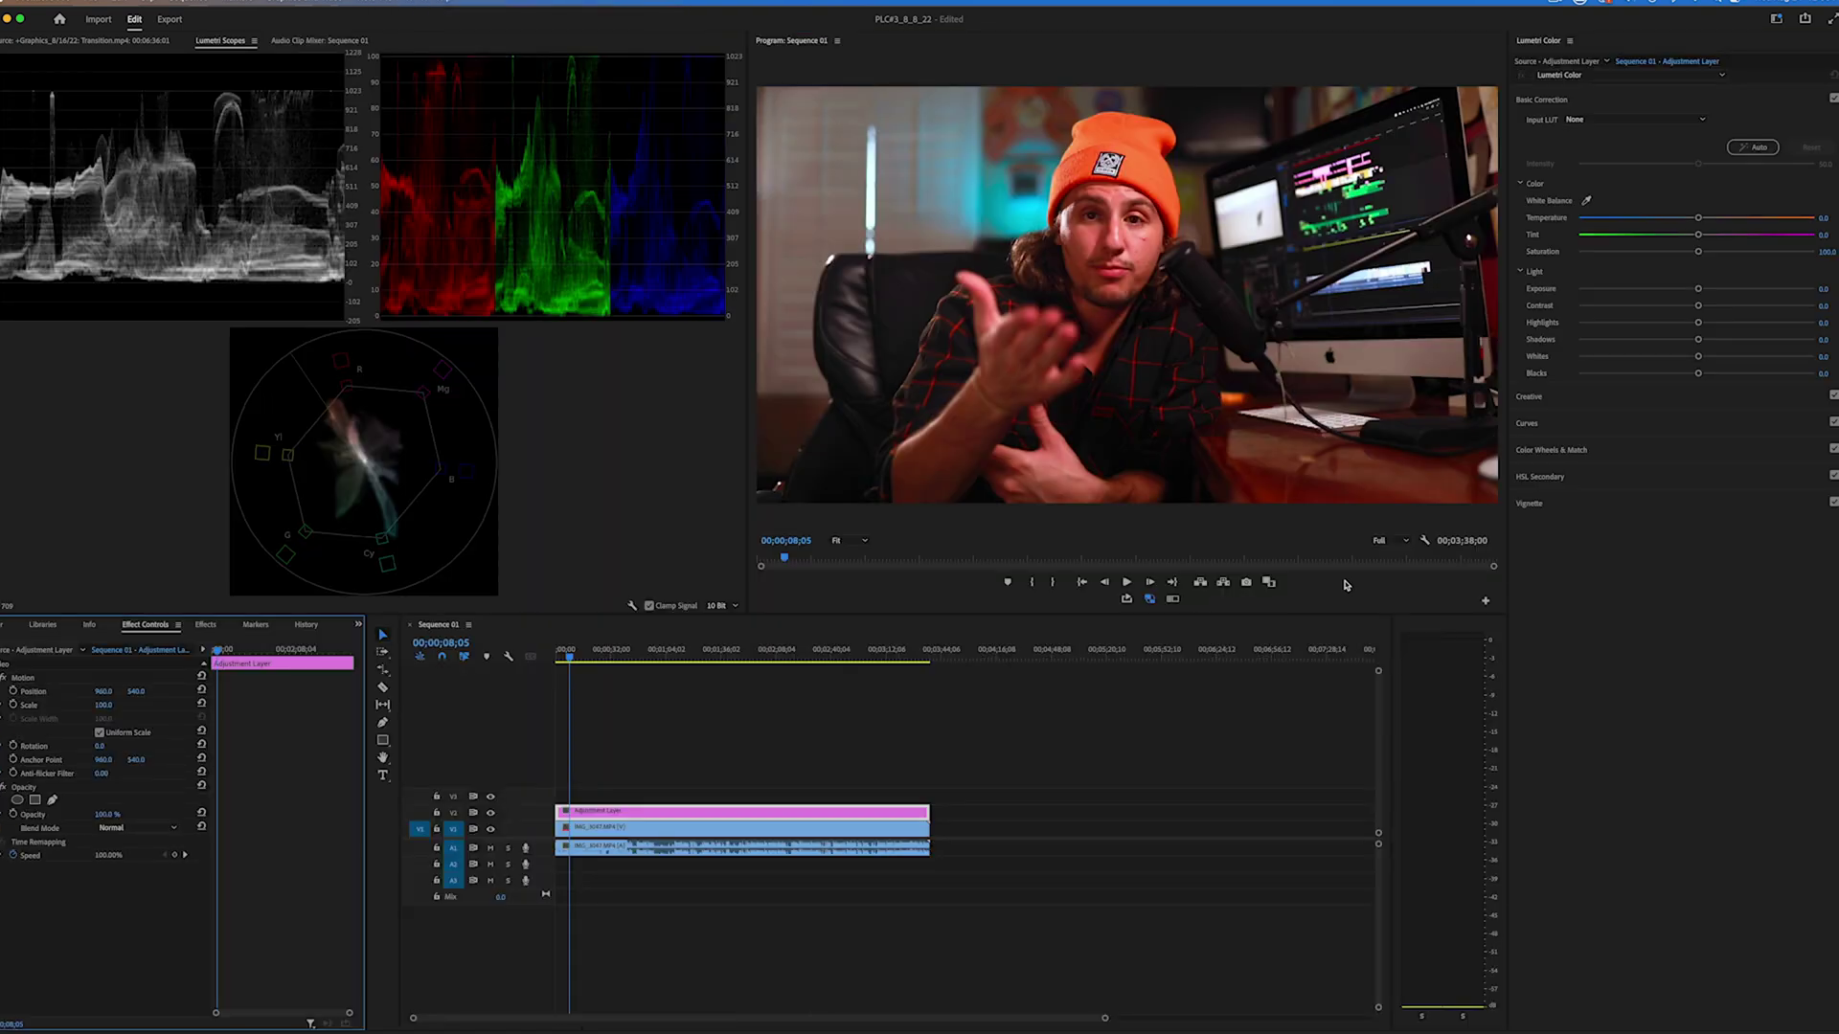
drag(1672, 342, 1701, 290)
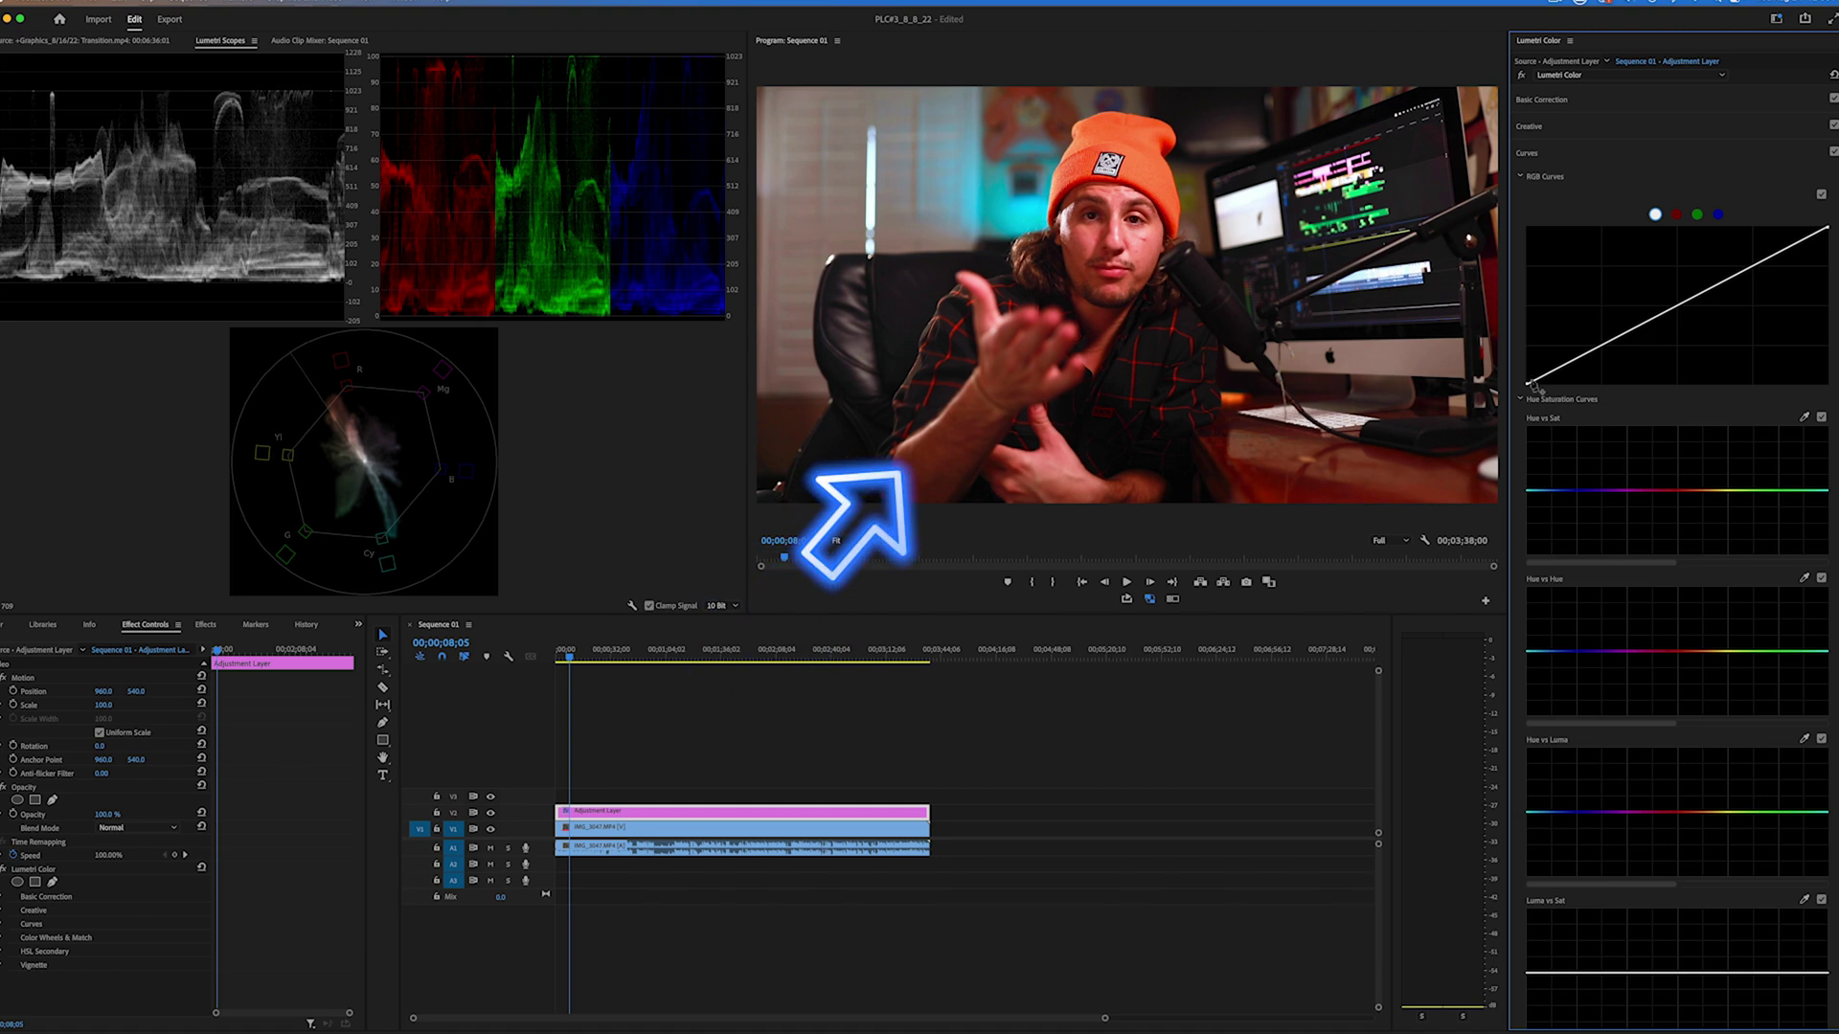
drag(1779, 266, 1784, 263)
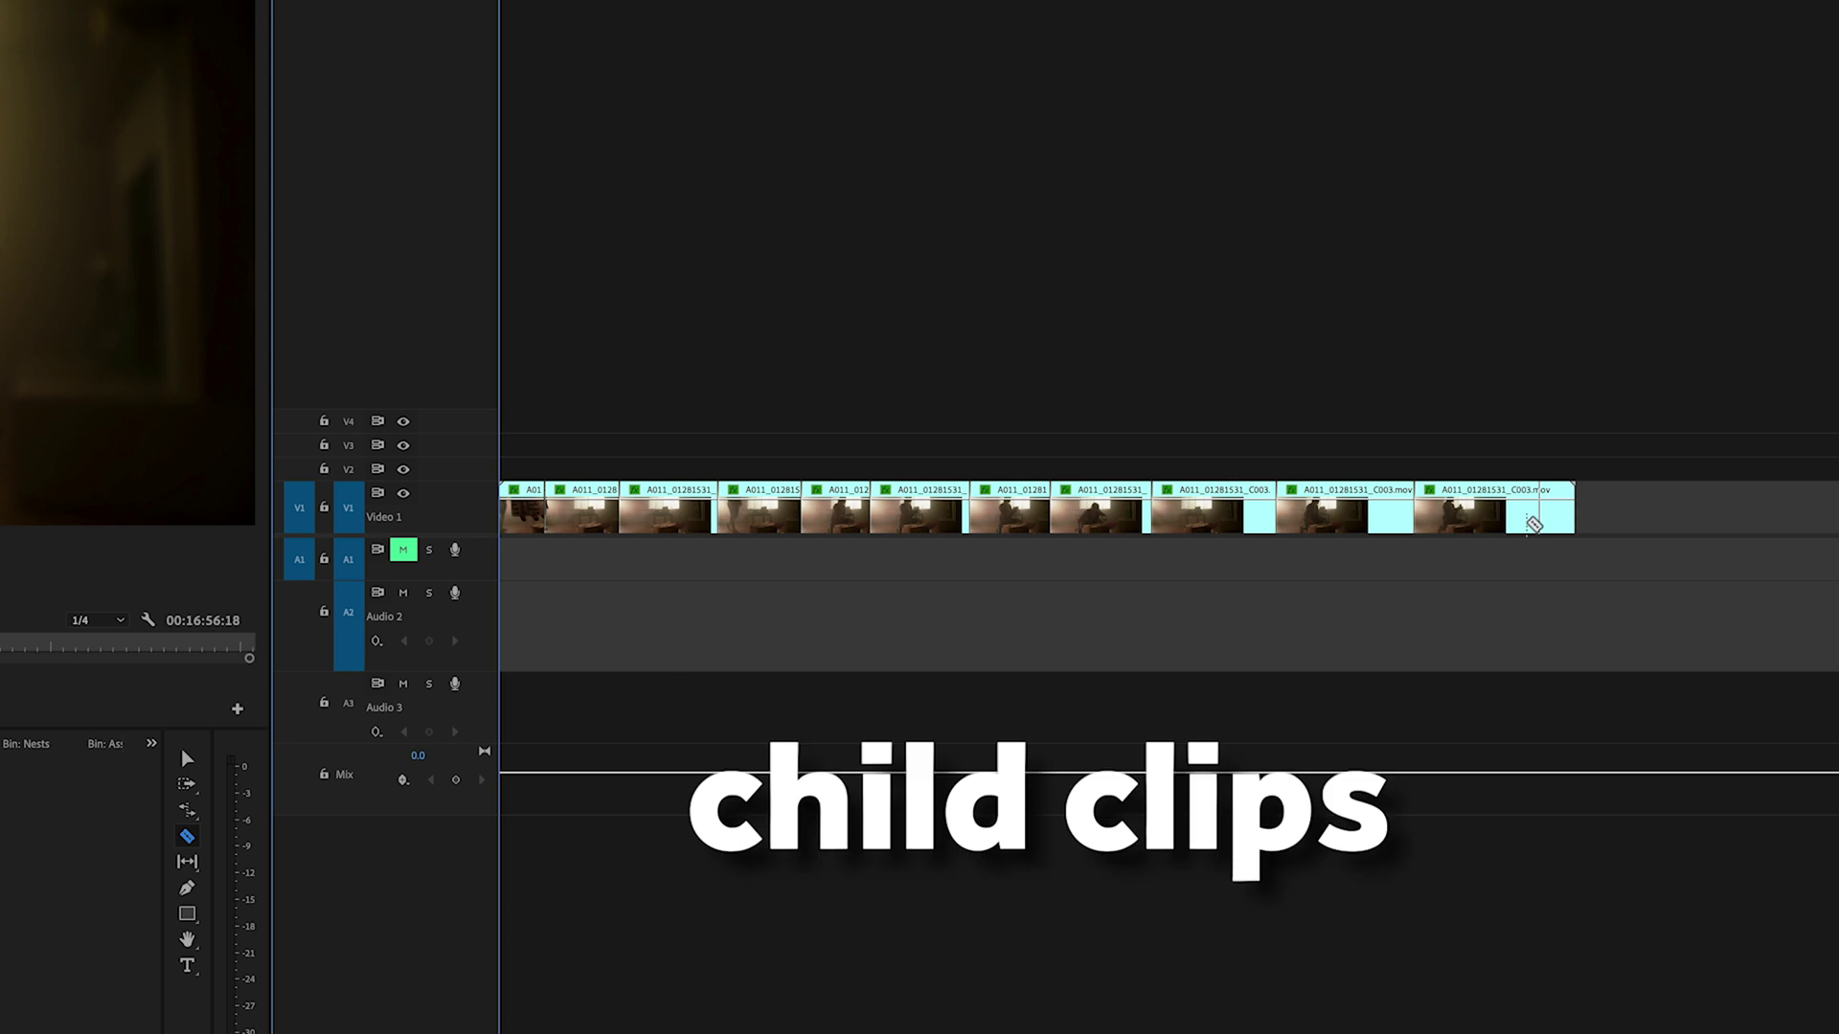
Play the TEST sequence and select its A011_01281531_C003 clip for grading
key(space)
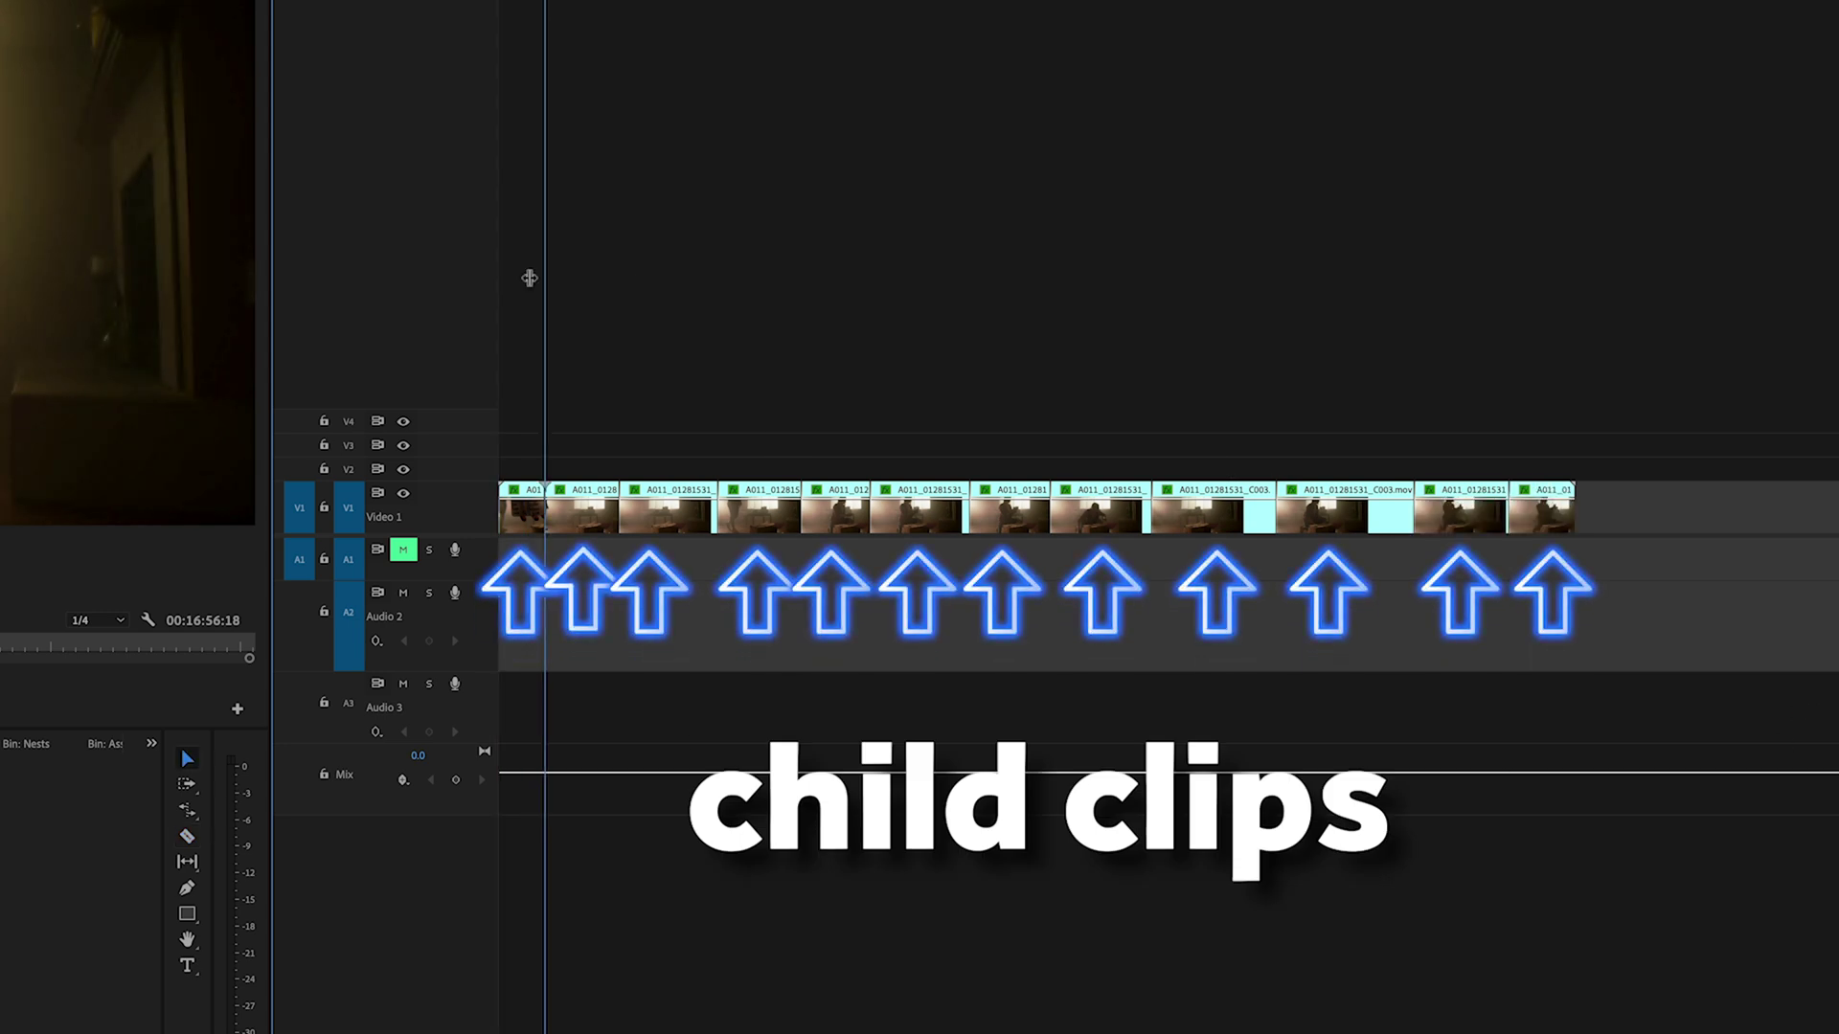
click(694, 524)
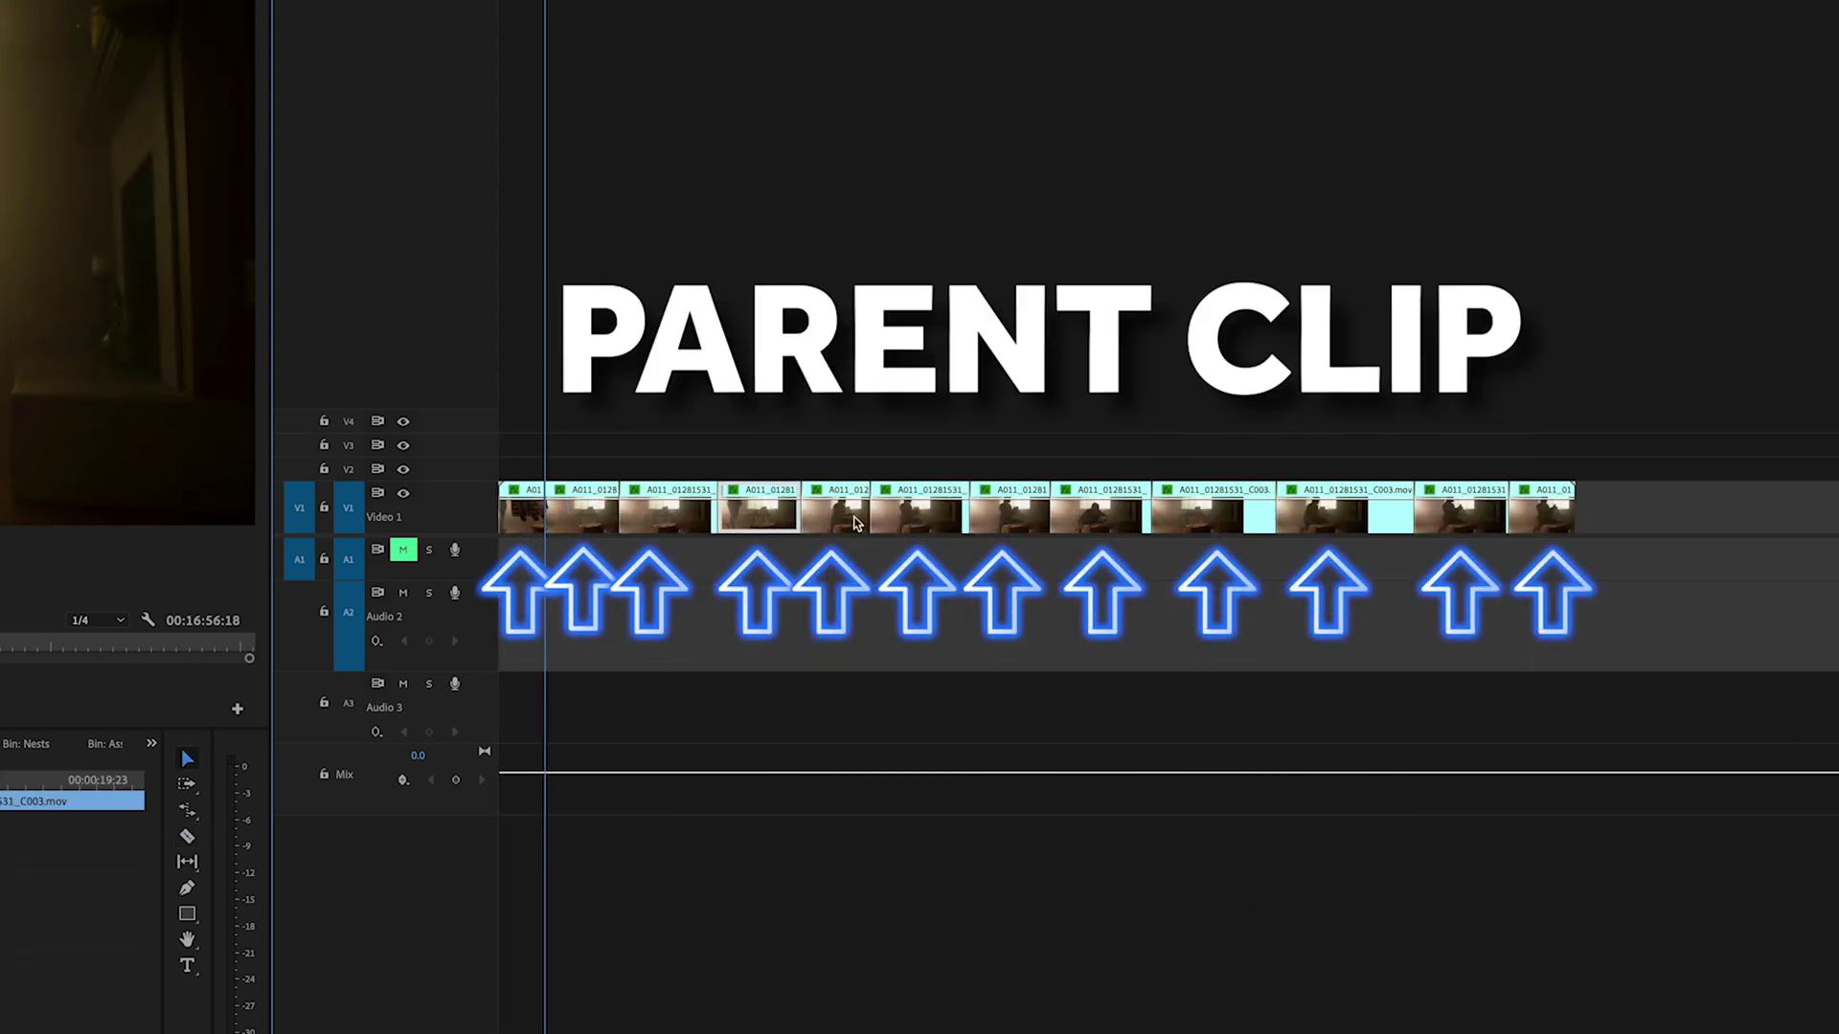
click(1226, 517)
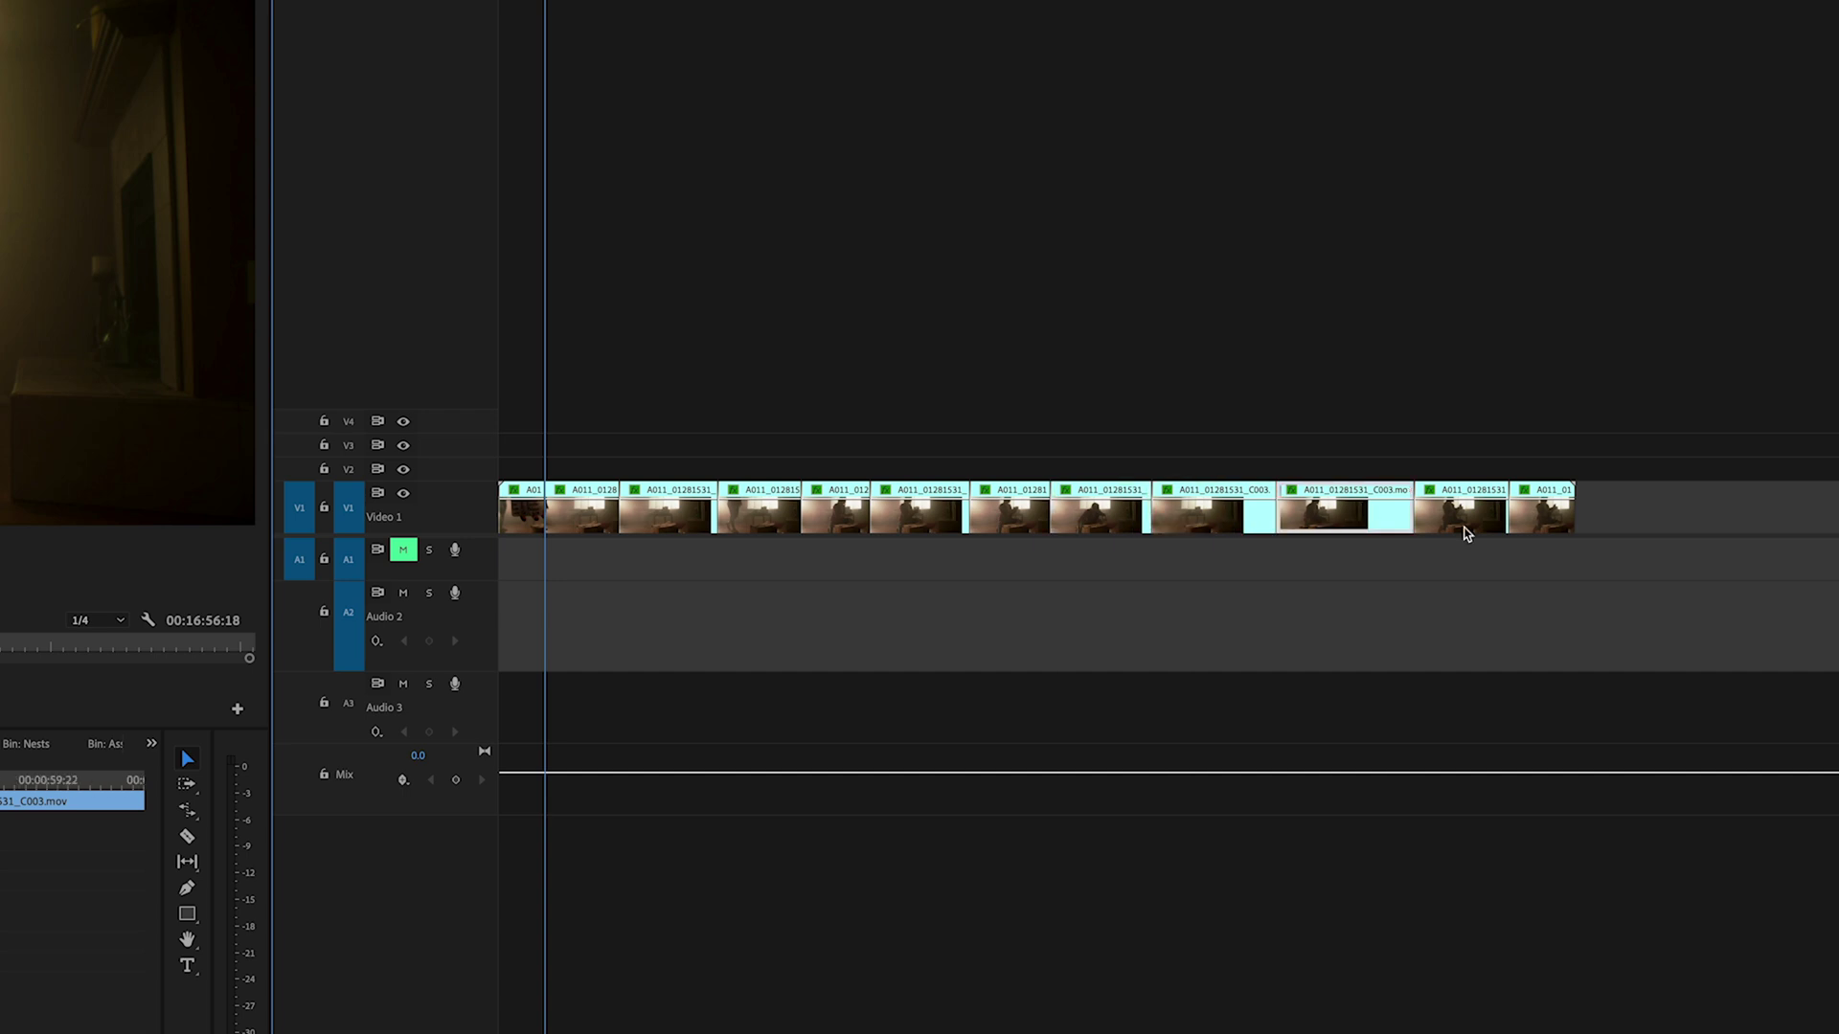
click(1462, 533)
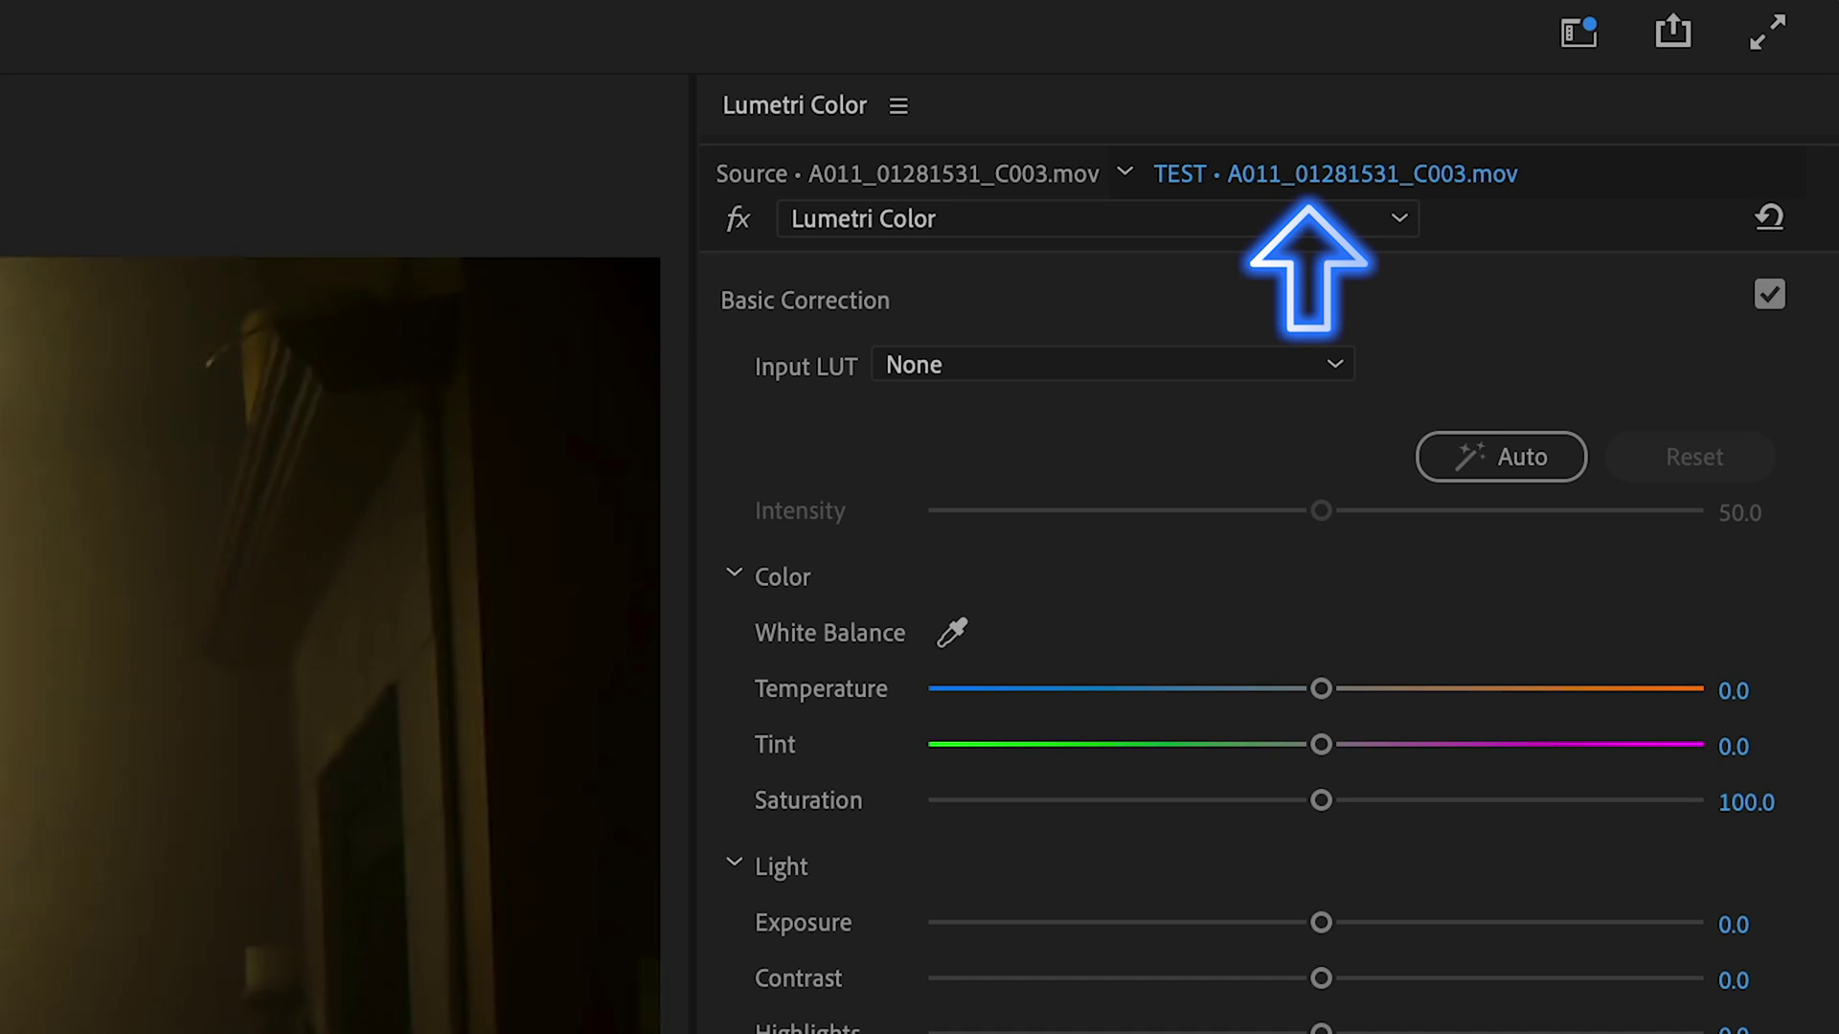
Shift the A011_01281531_C003.mov master clip's Temperature and Tint toward yellow-green, comparing clips
click(795, 172)
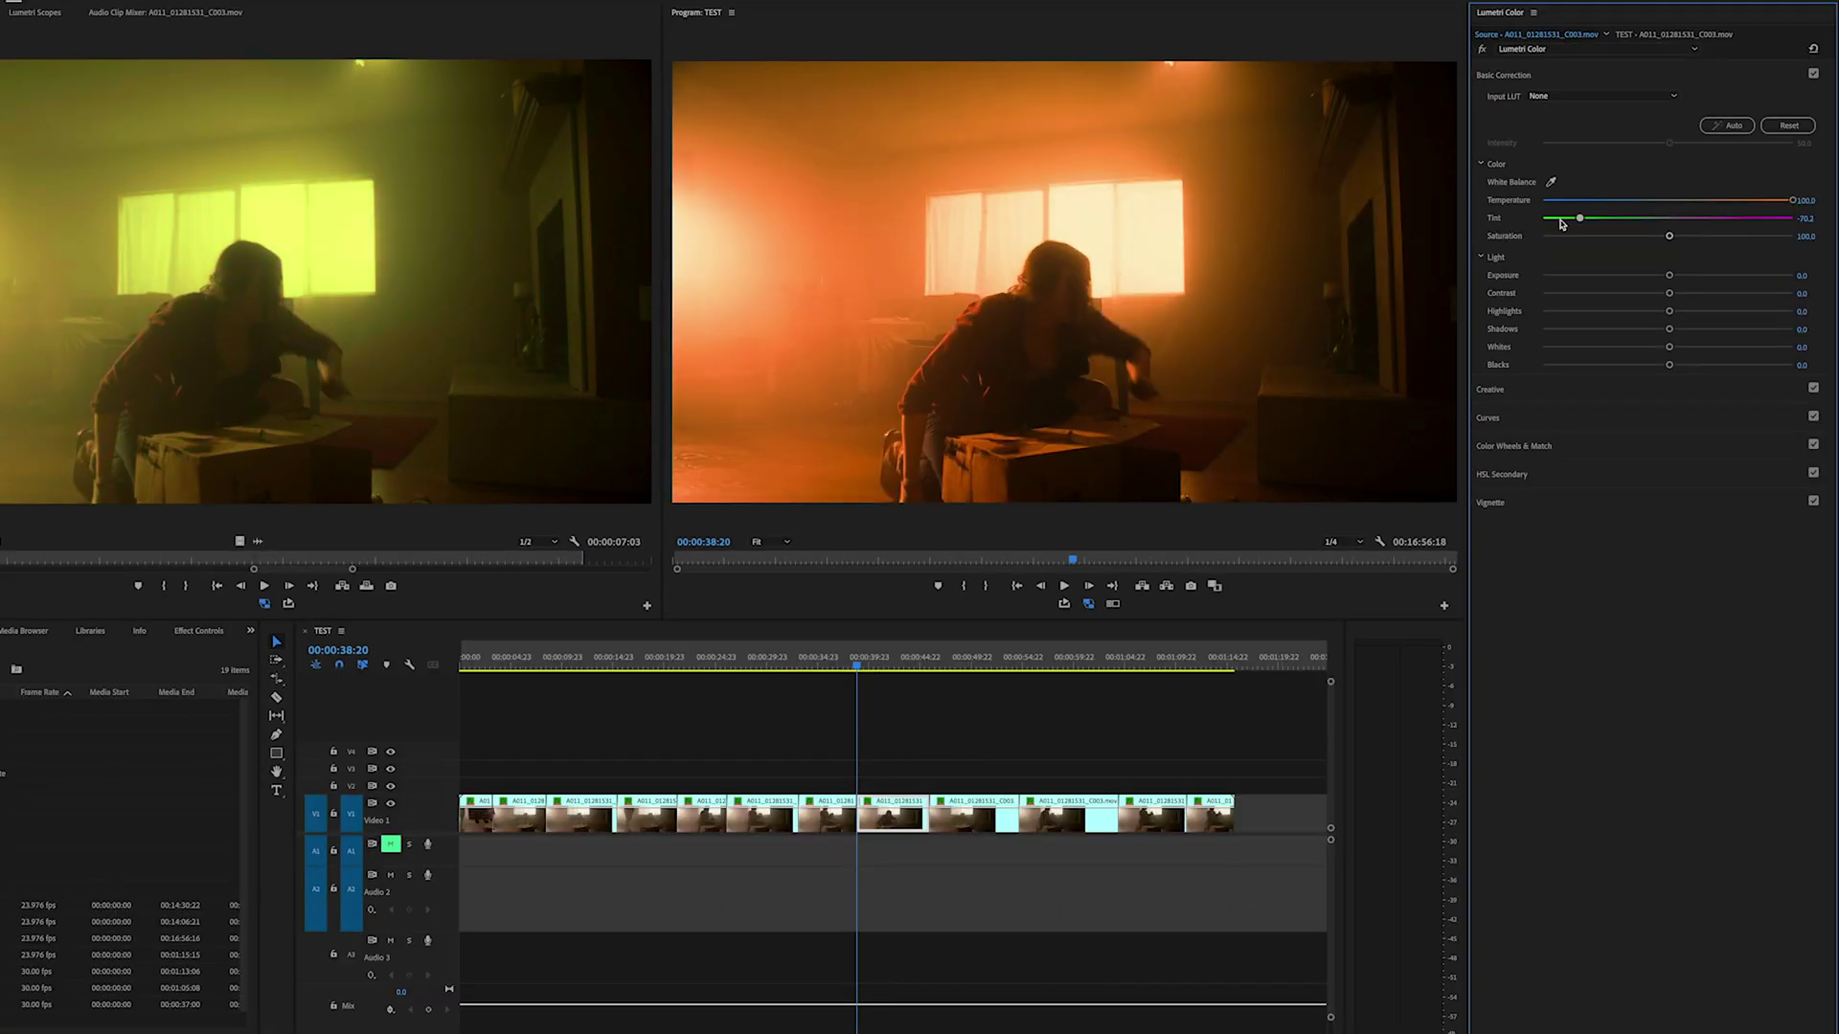
drag(898, 663, 854, 722)
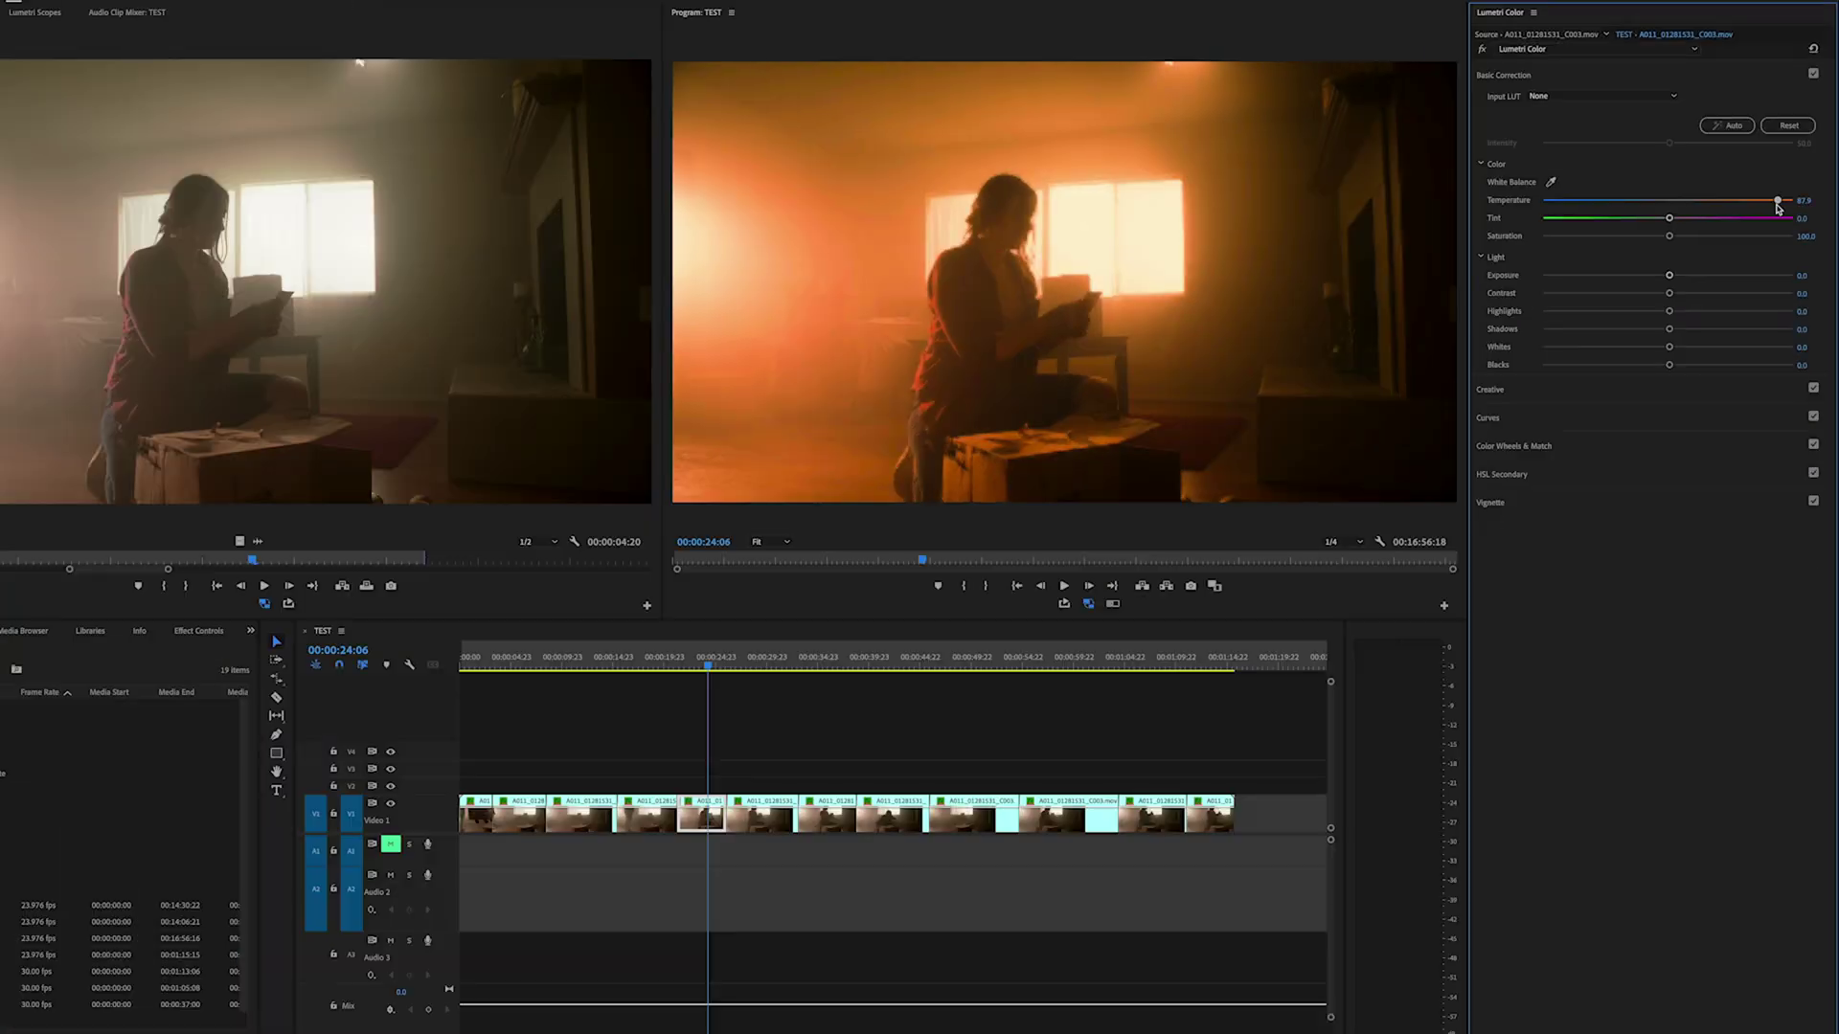
drag(1791, 201, 1658, 204)
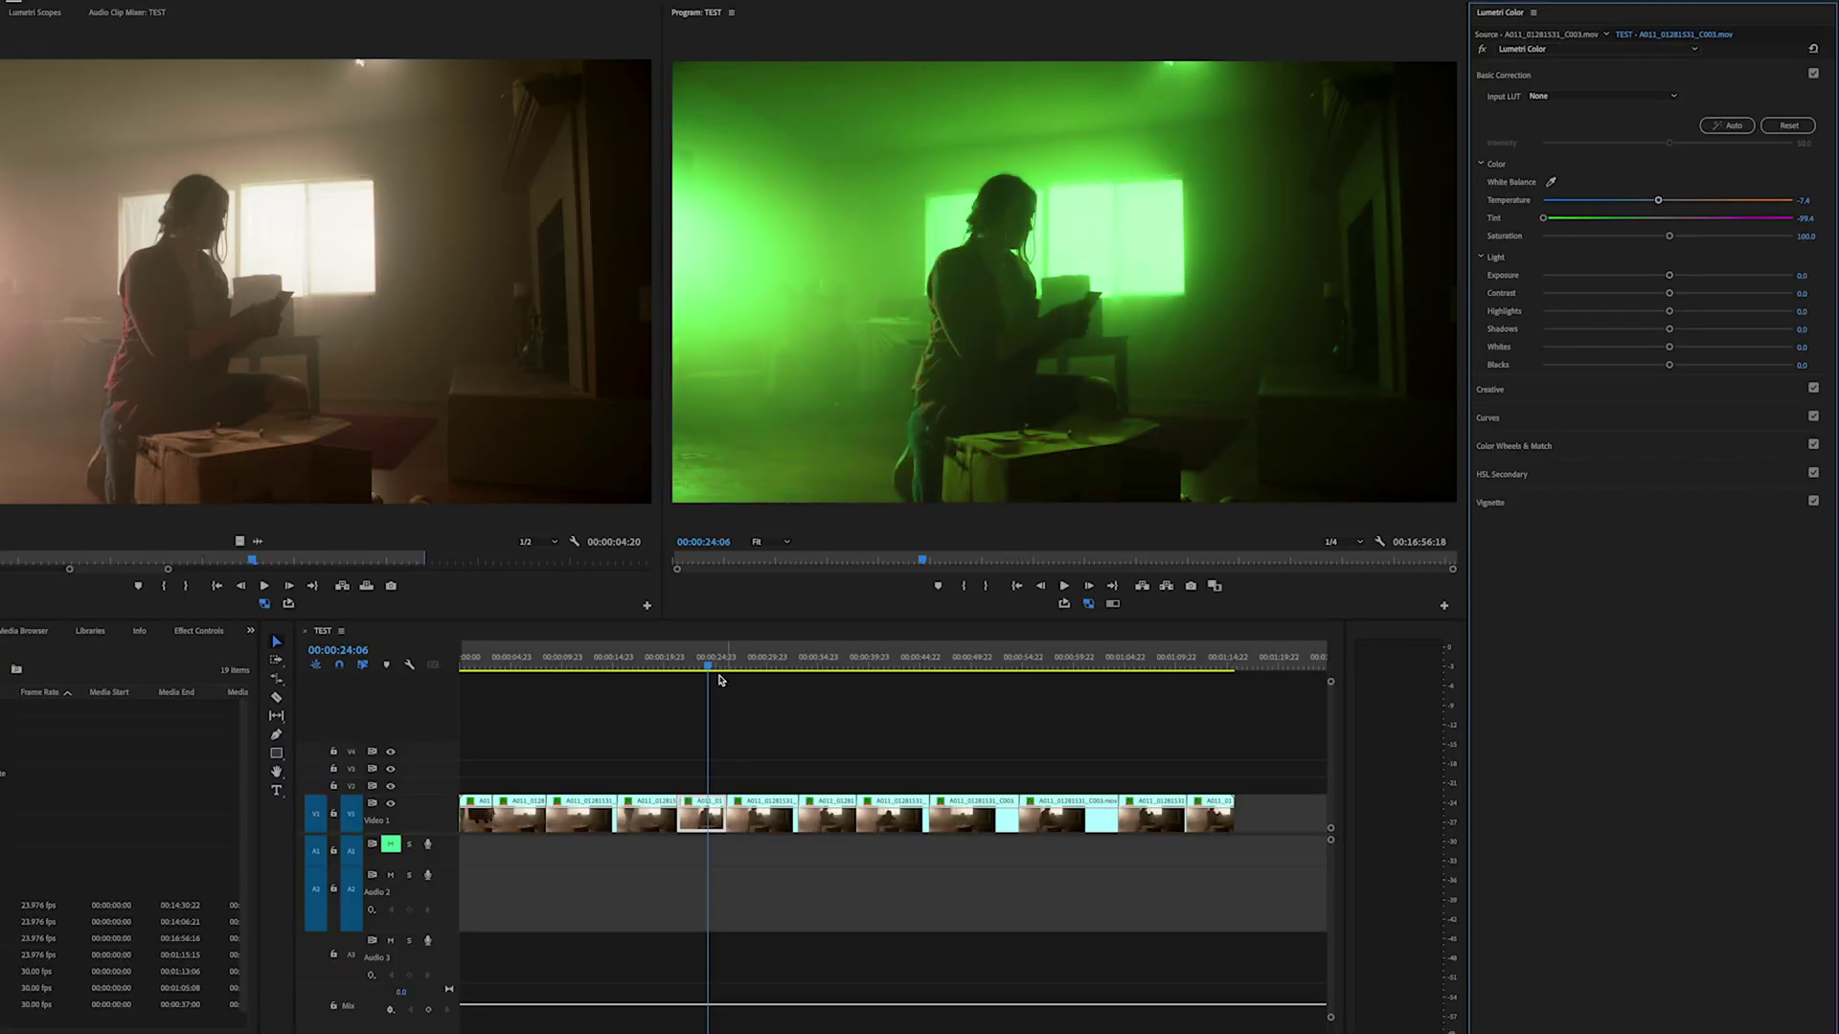
click(624, 677)
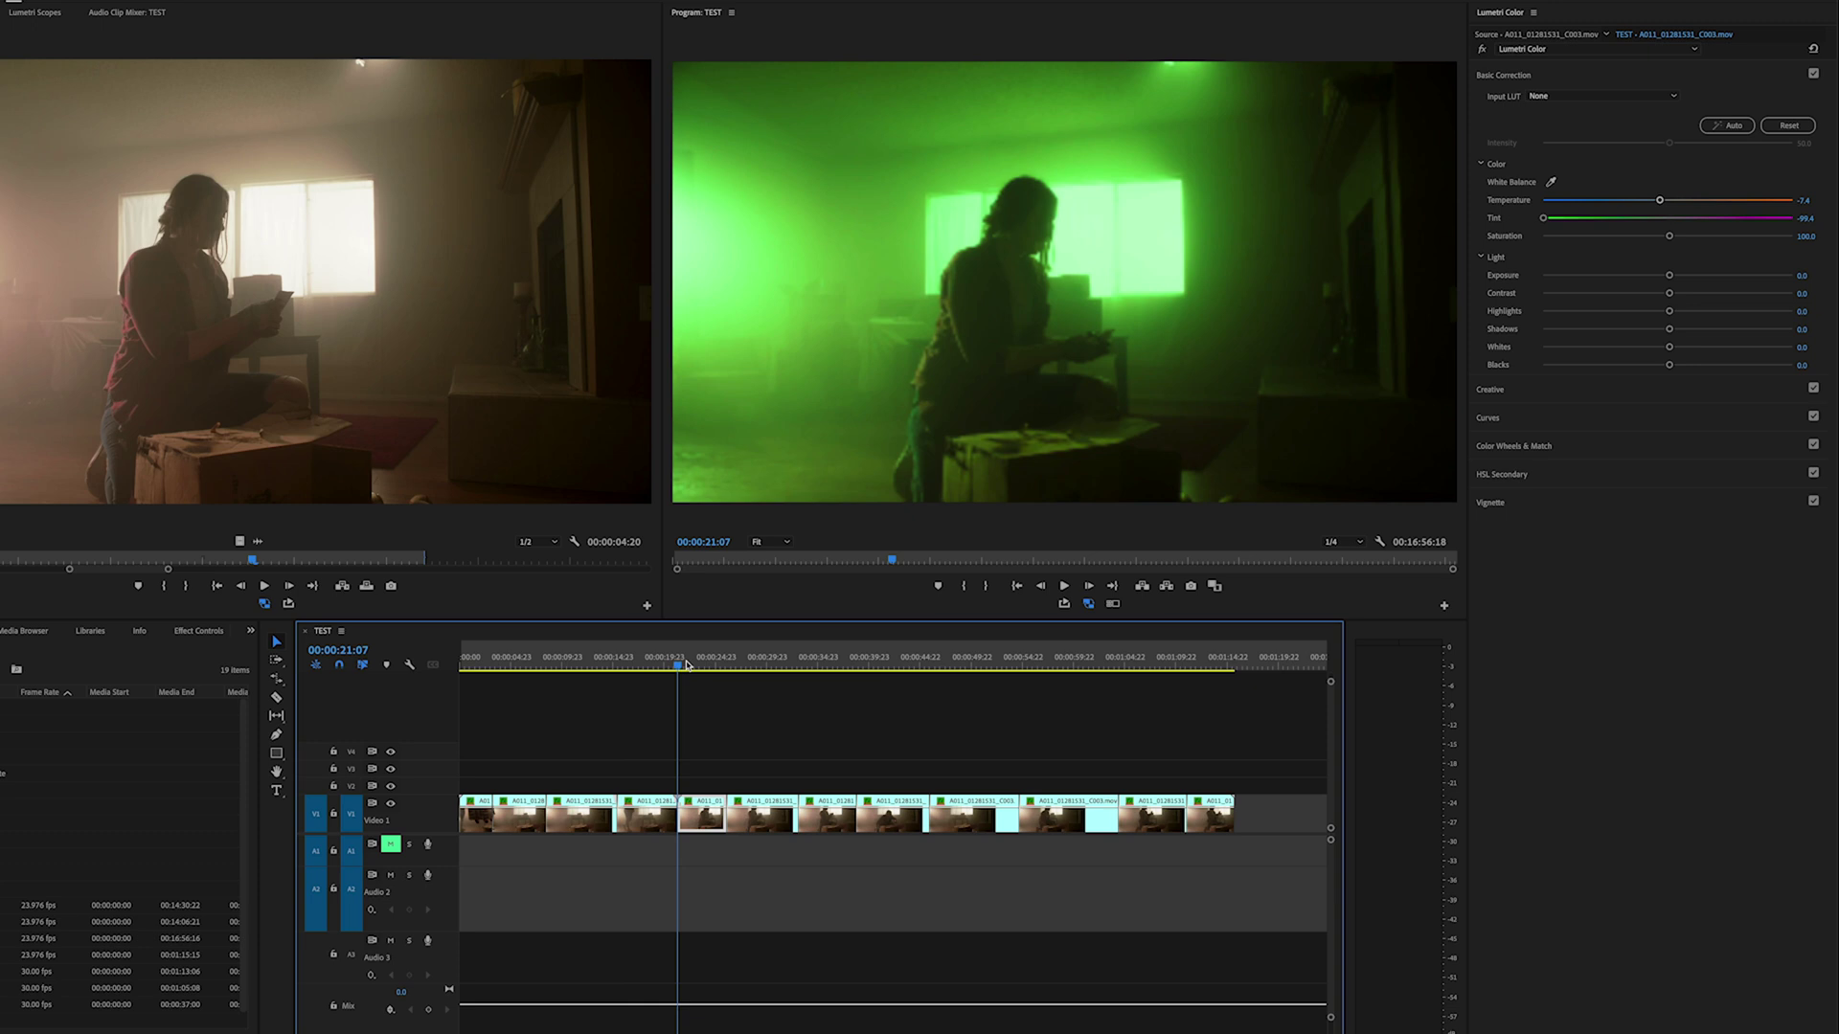
click(858, 661)
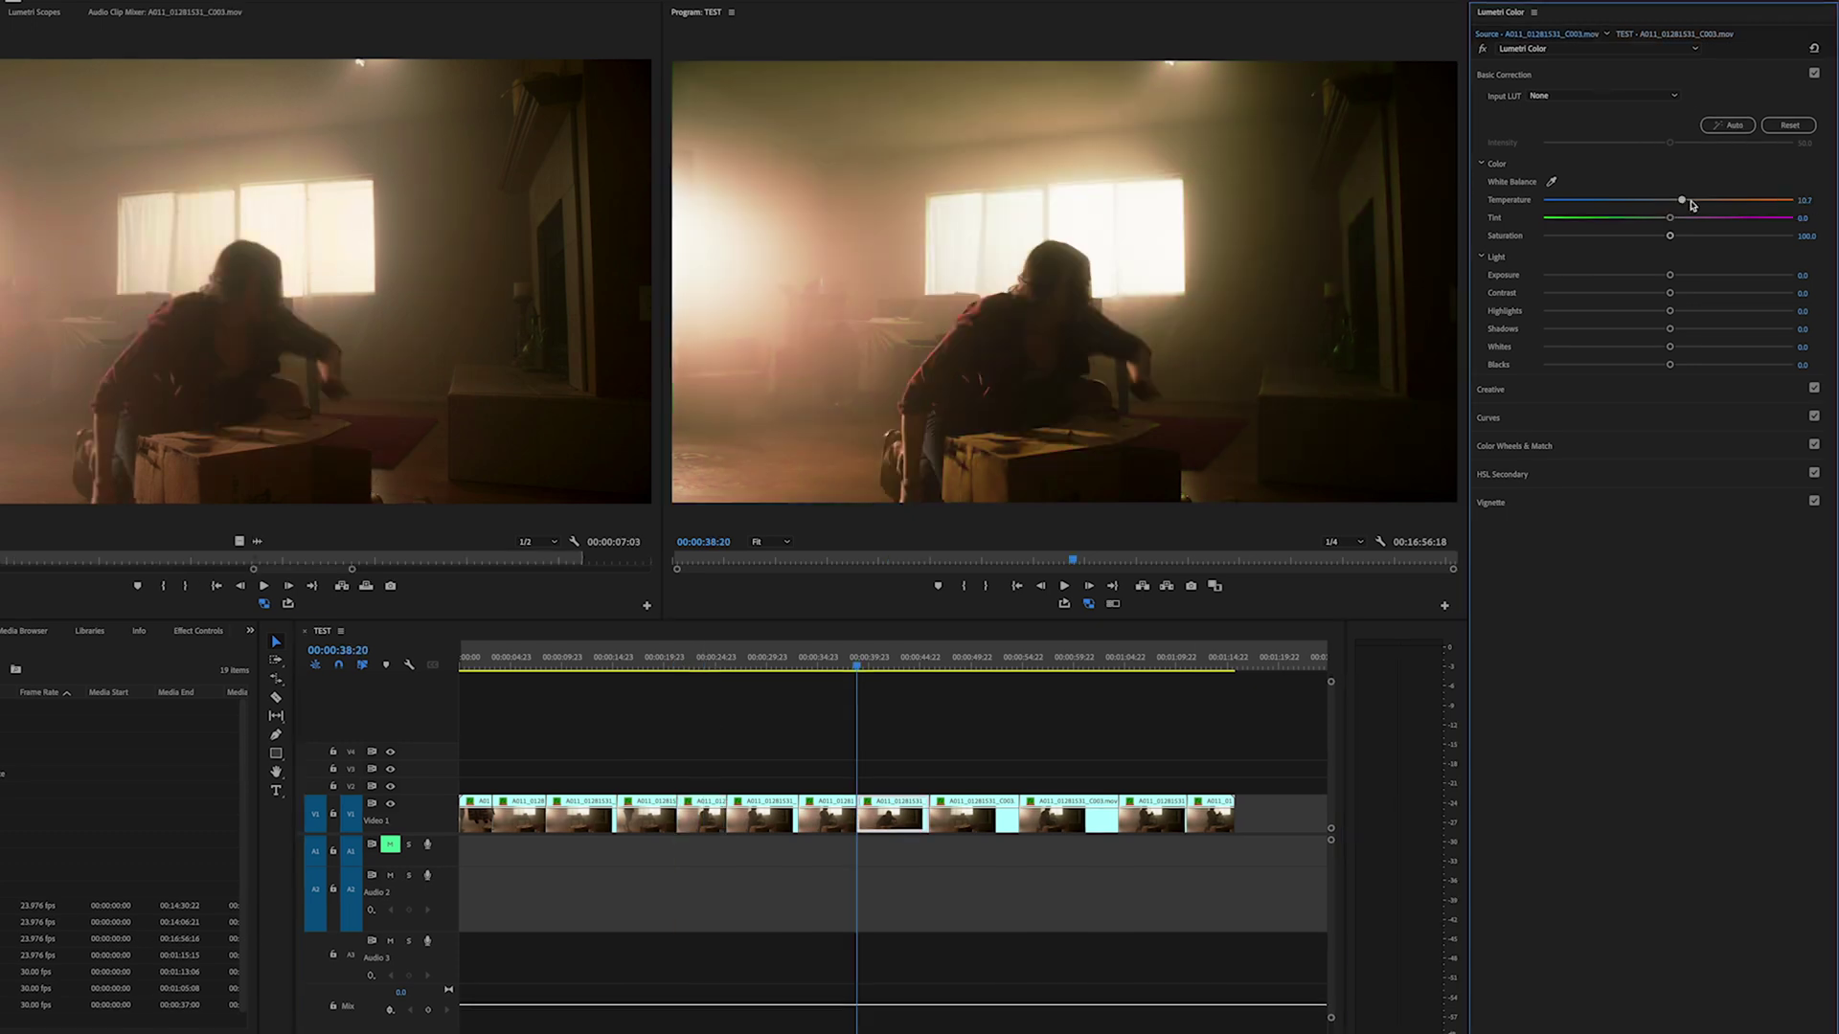
drag(877, 663, 724, 742)
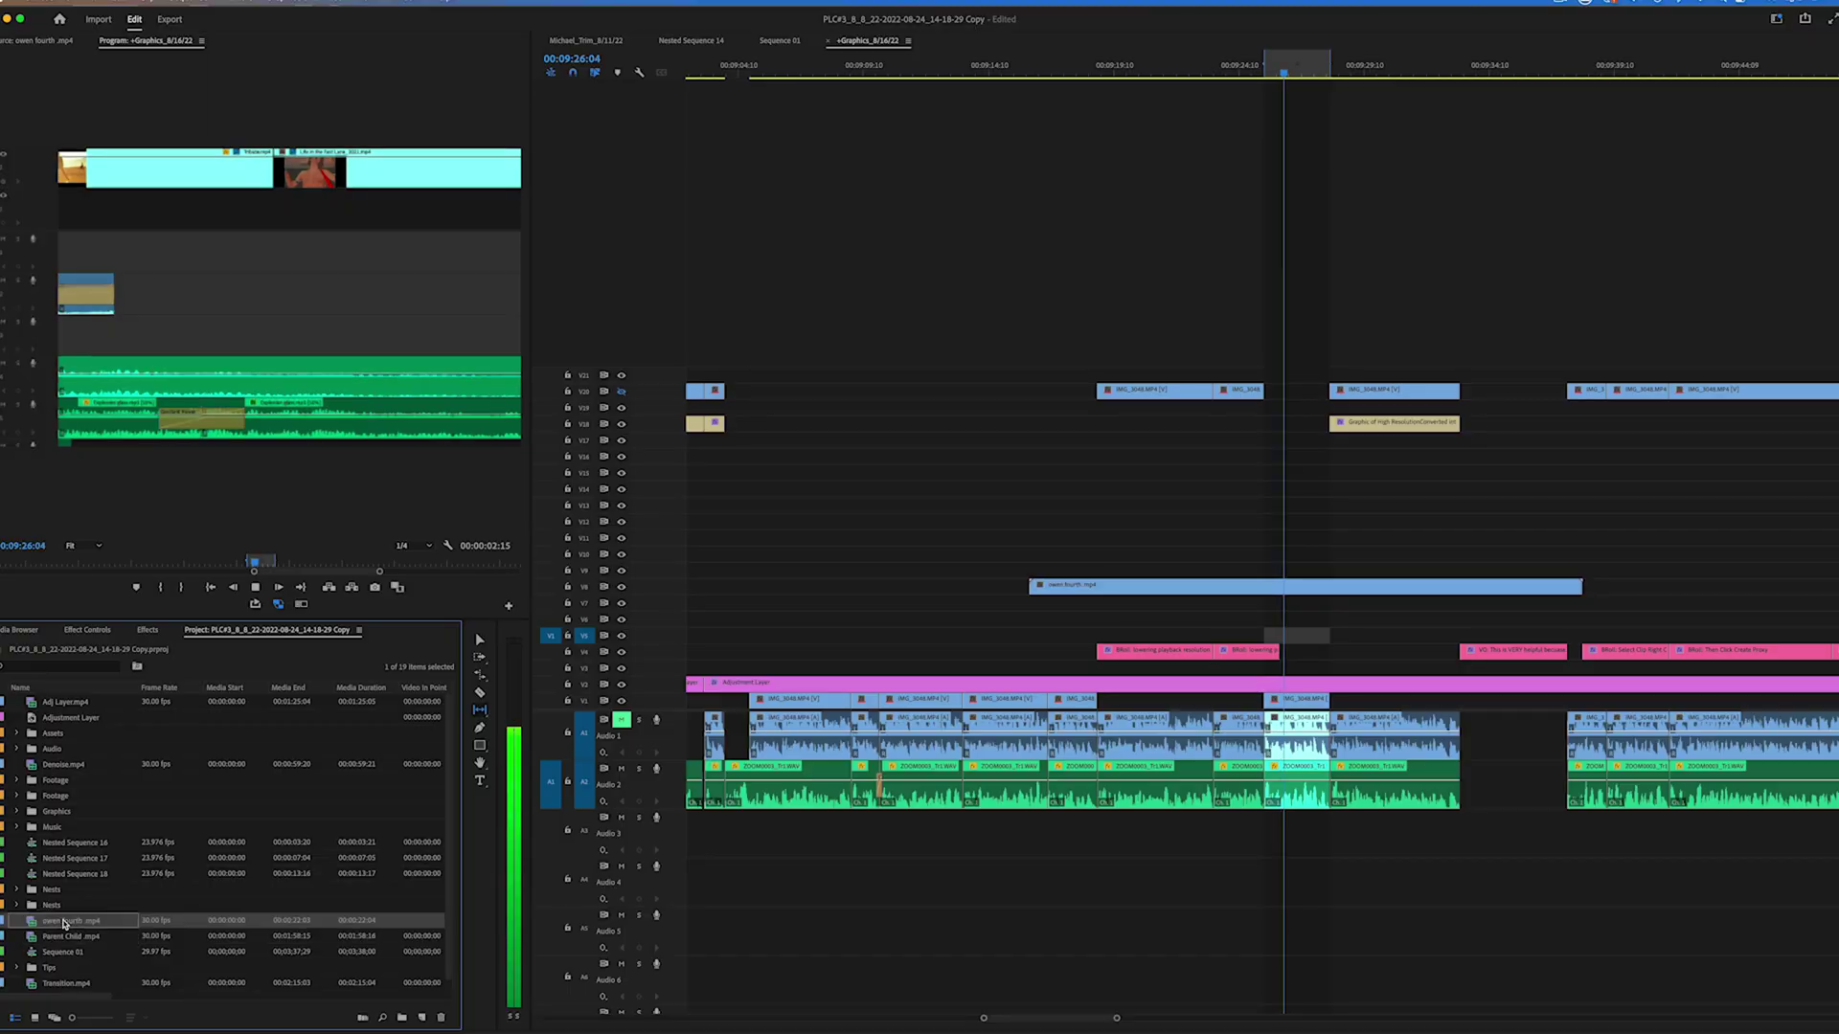
Queue an H.264 Low Resolution Proxy for the Proxy clip via Create Proxies
right_click(336, 502)
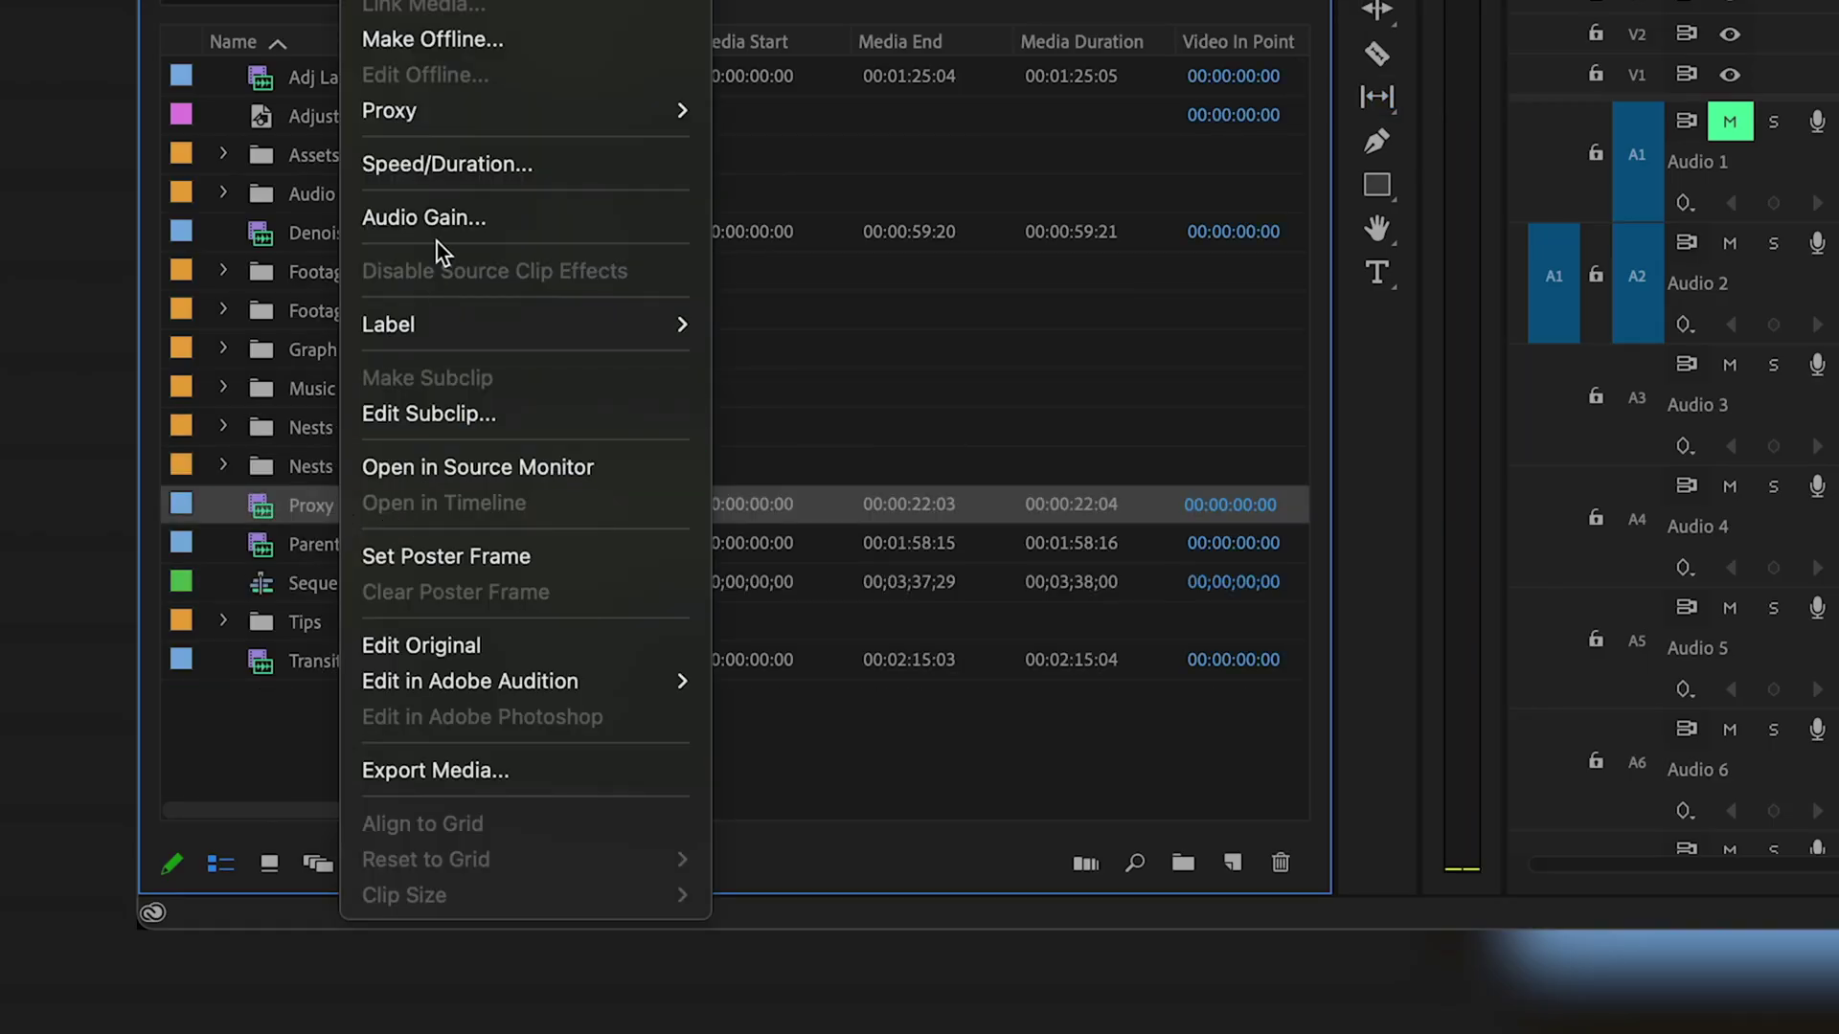
mouse_move(422, 108)
click(878, 116)
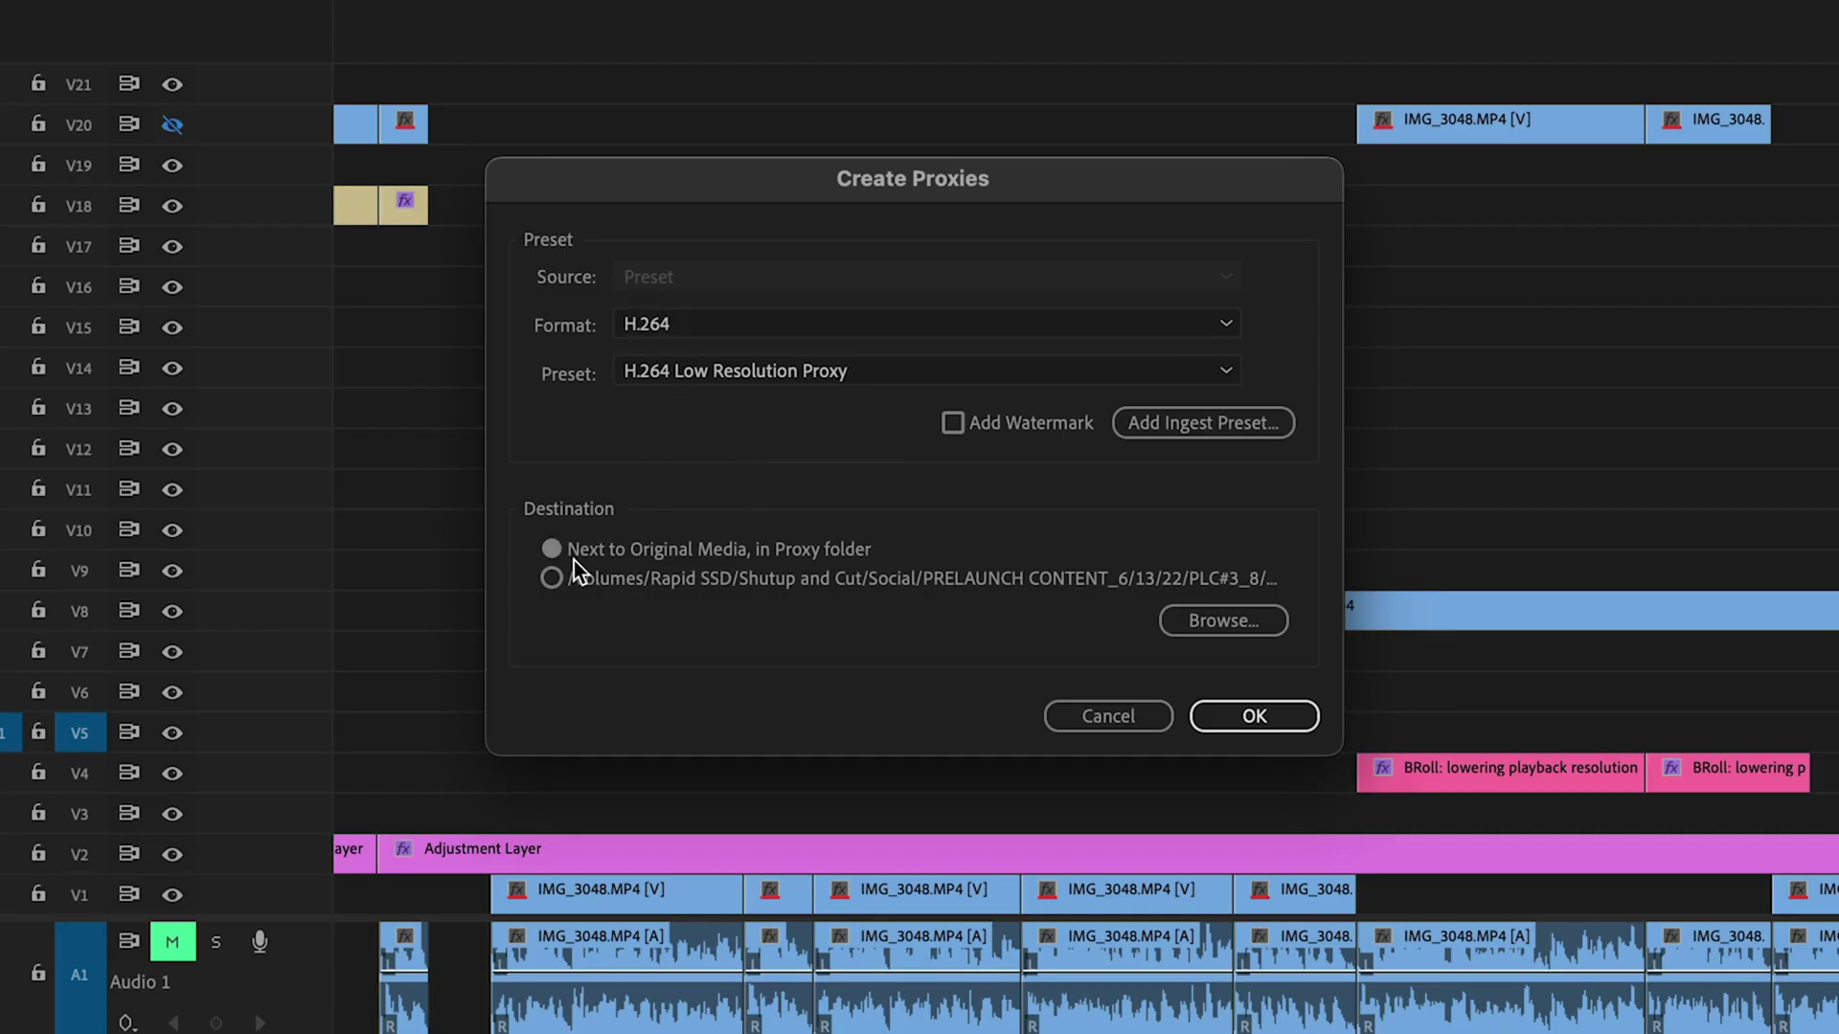
click(1291, 716)
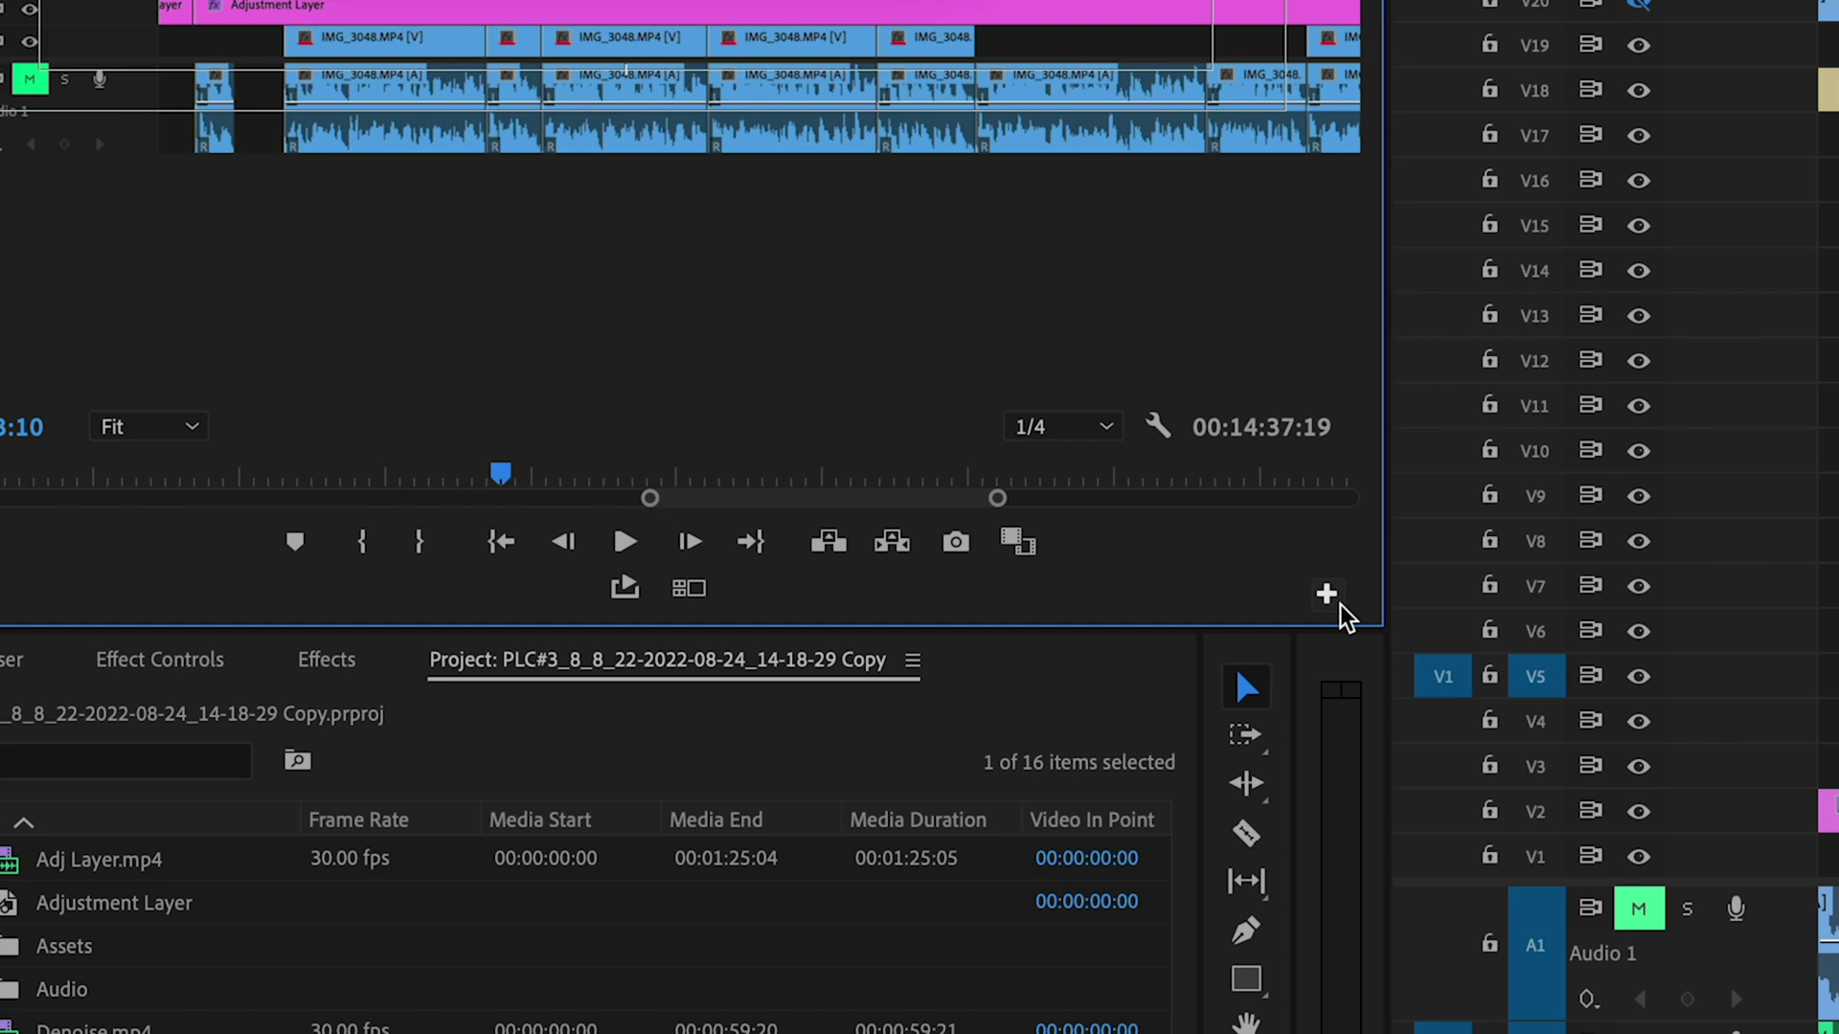
Add the Toggle Proxies button to the Program monitor's transport bar using the Button Editor
click(1337, 600)
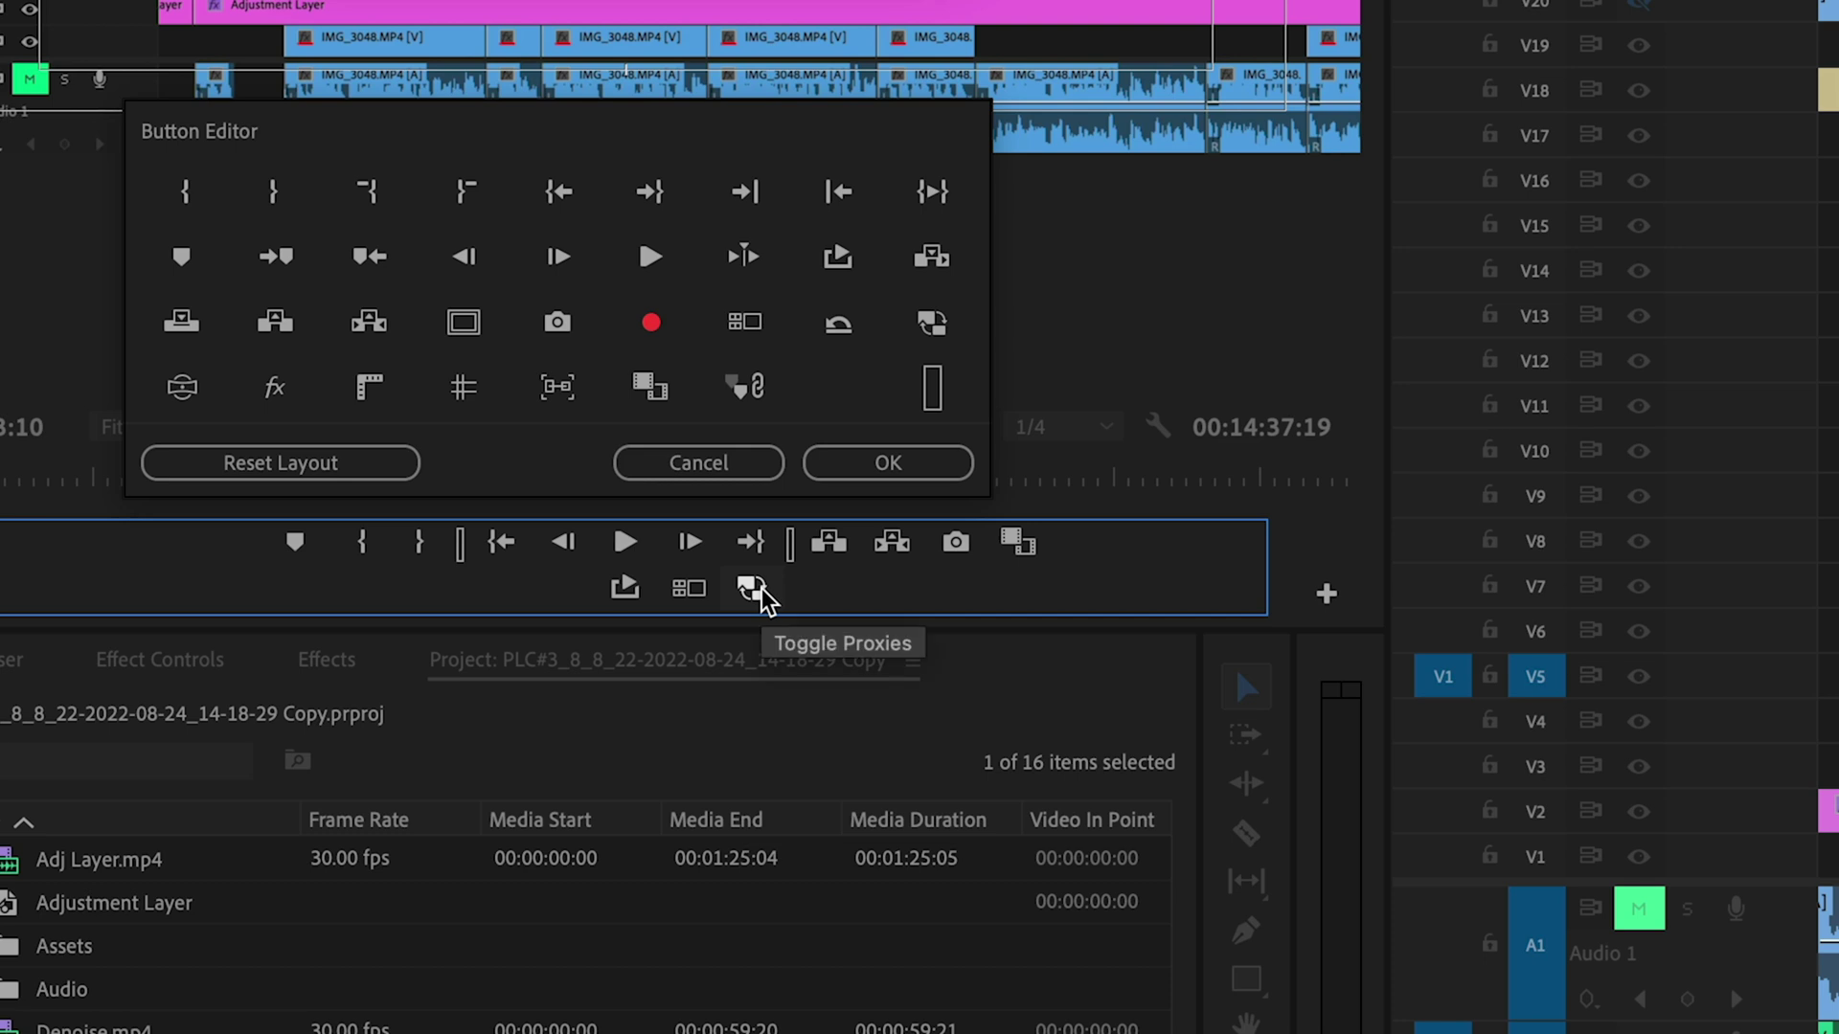
click(865, 464)
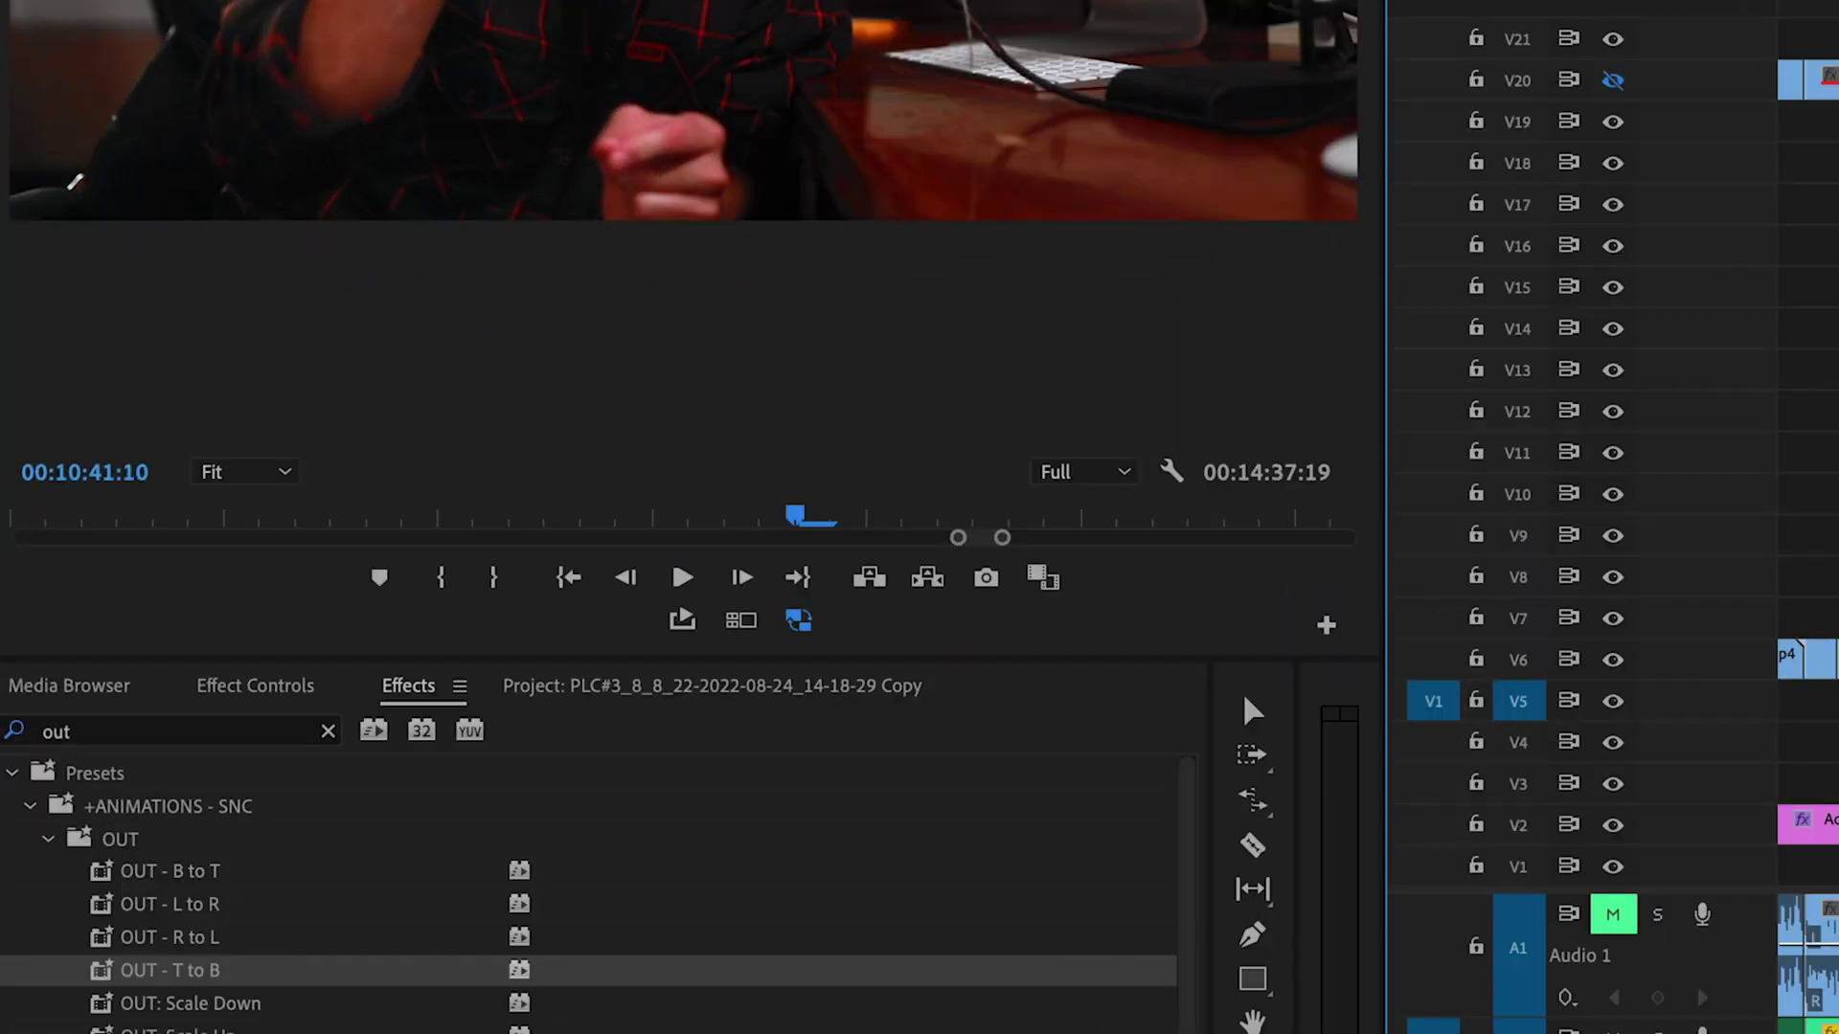
Set playback resolution to 1/4 and create a proxy for the project clip
click(1113, 474)
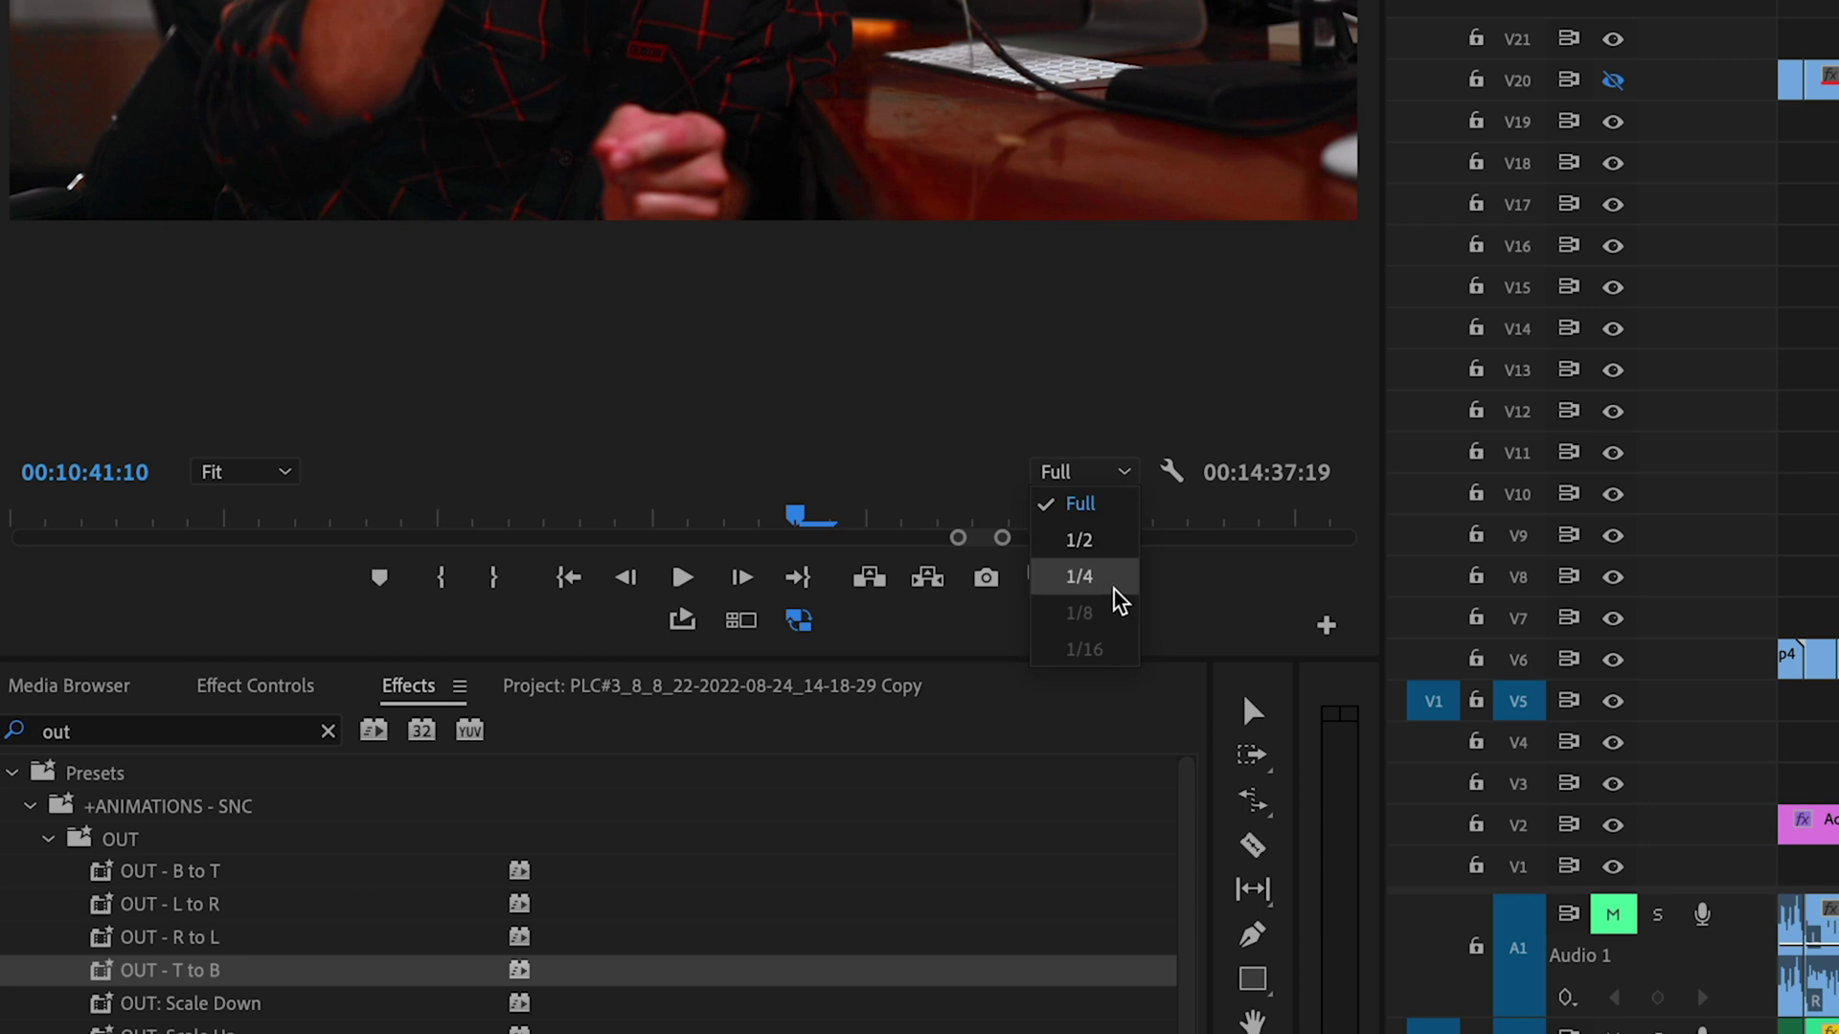
click(1079, 577)
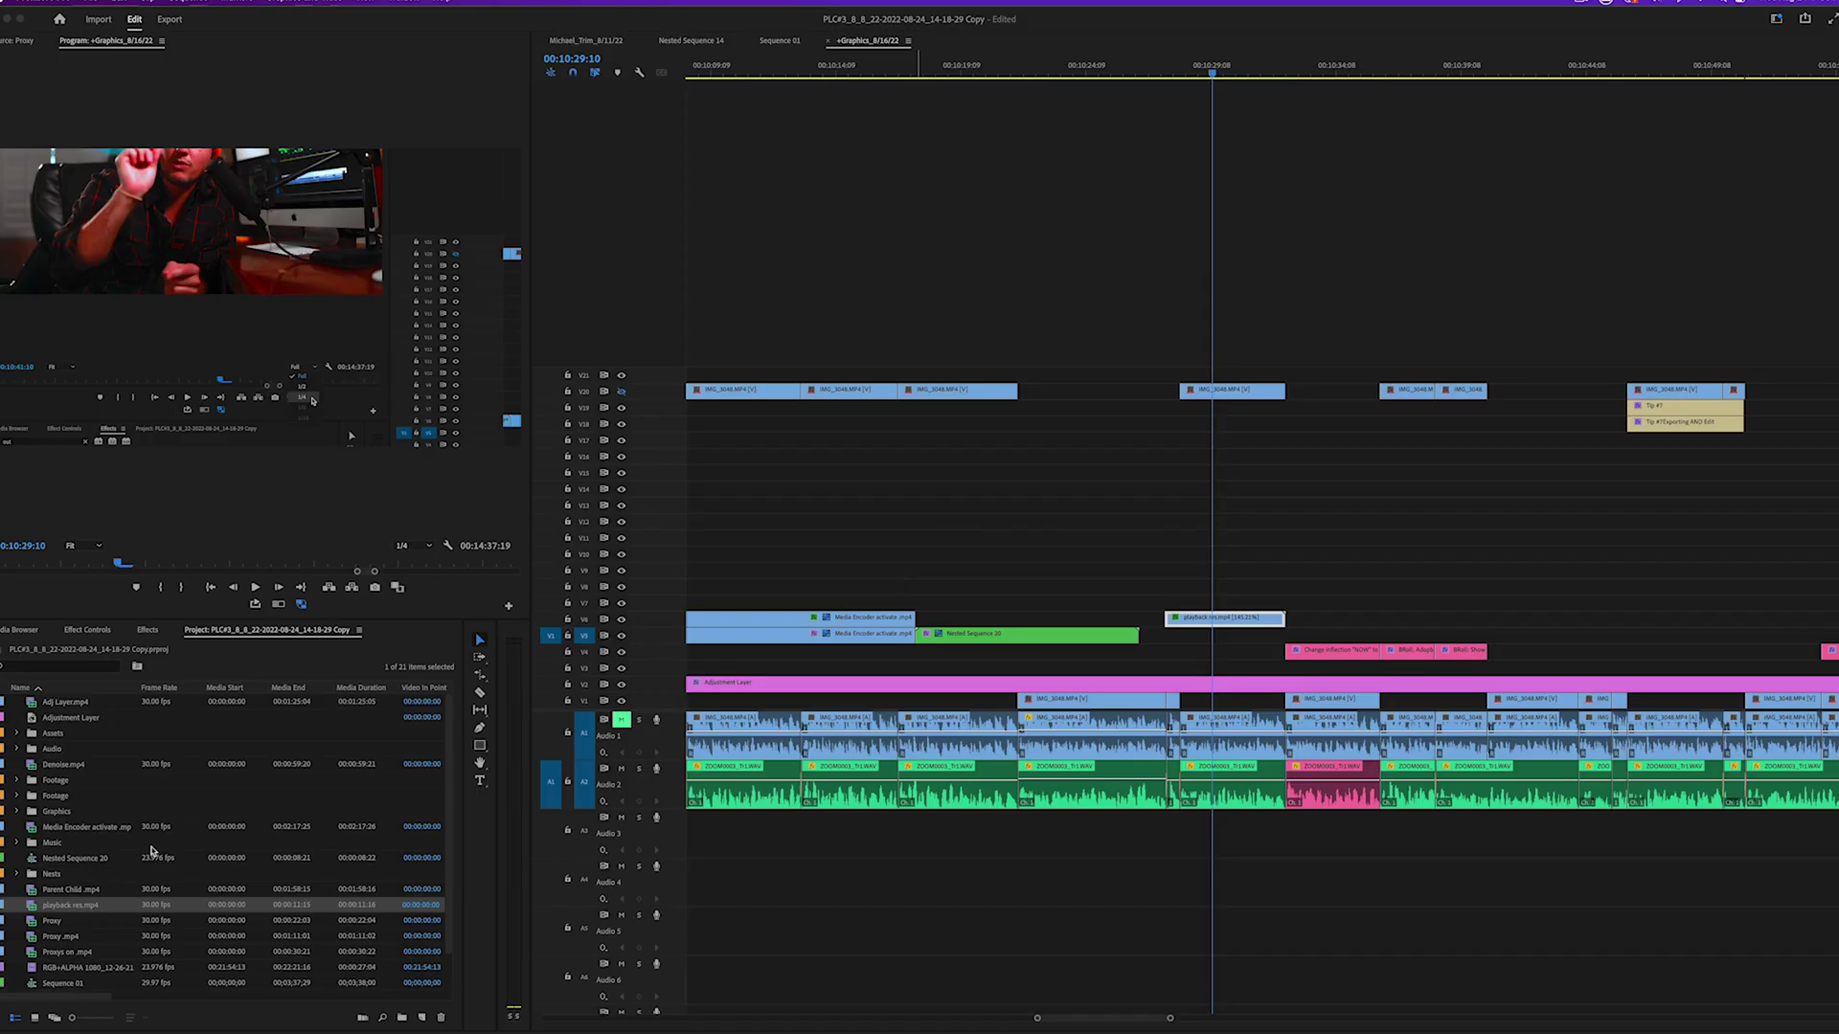
right_click(57, 905)
mouse_move(106, 720)
click(230, 728)
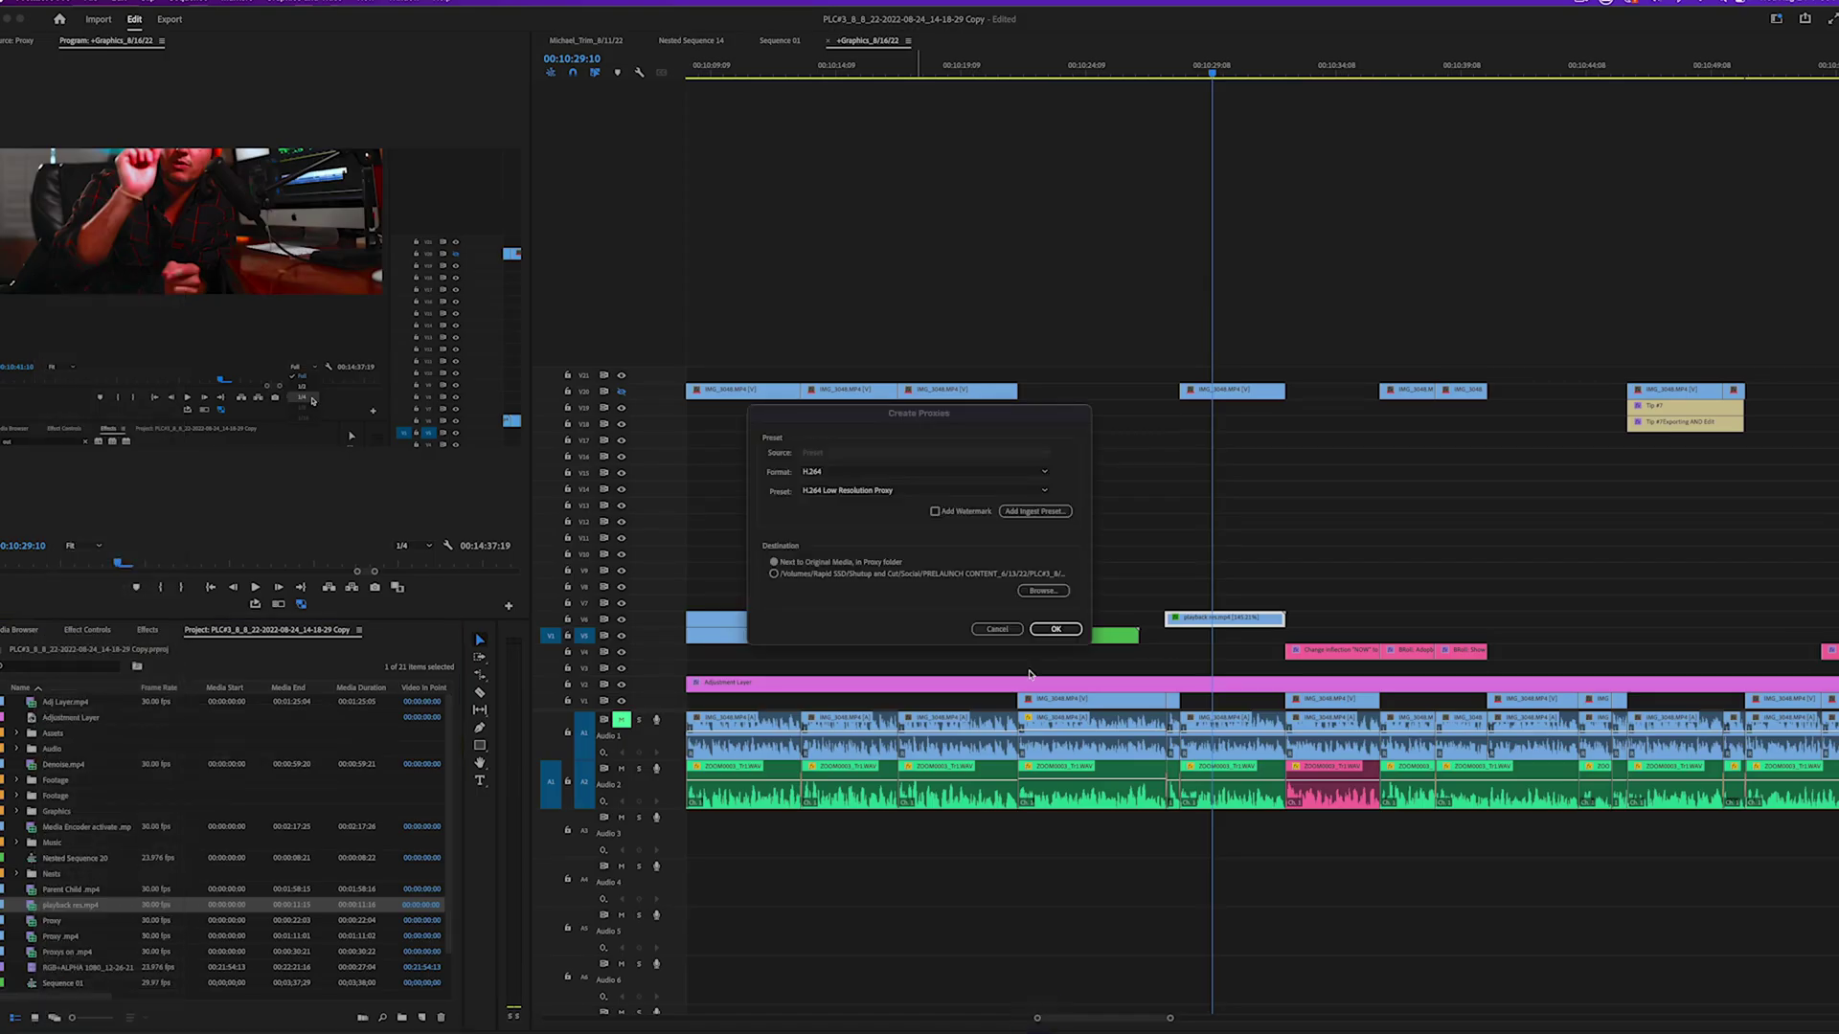
click(1055, 629)
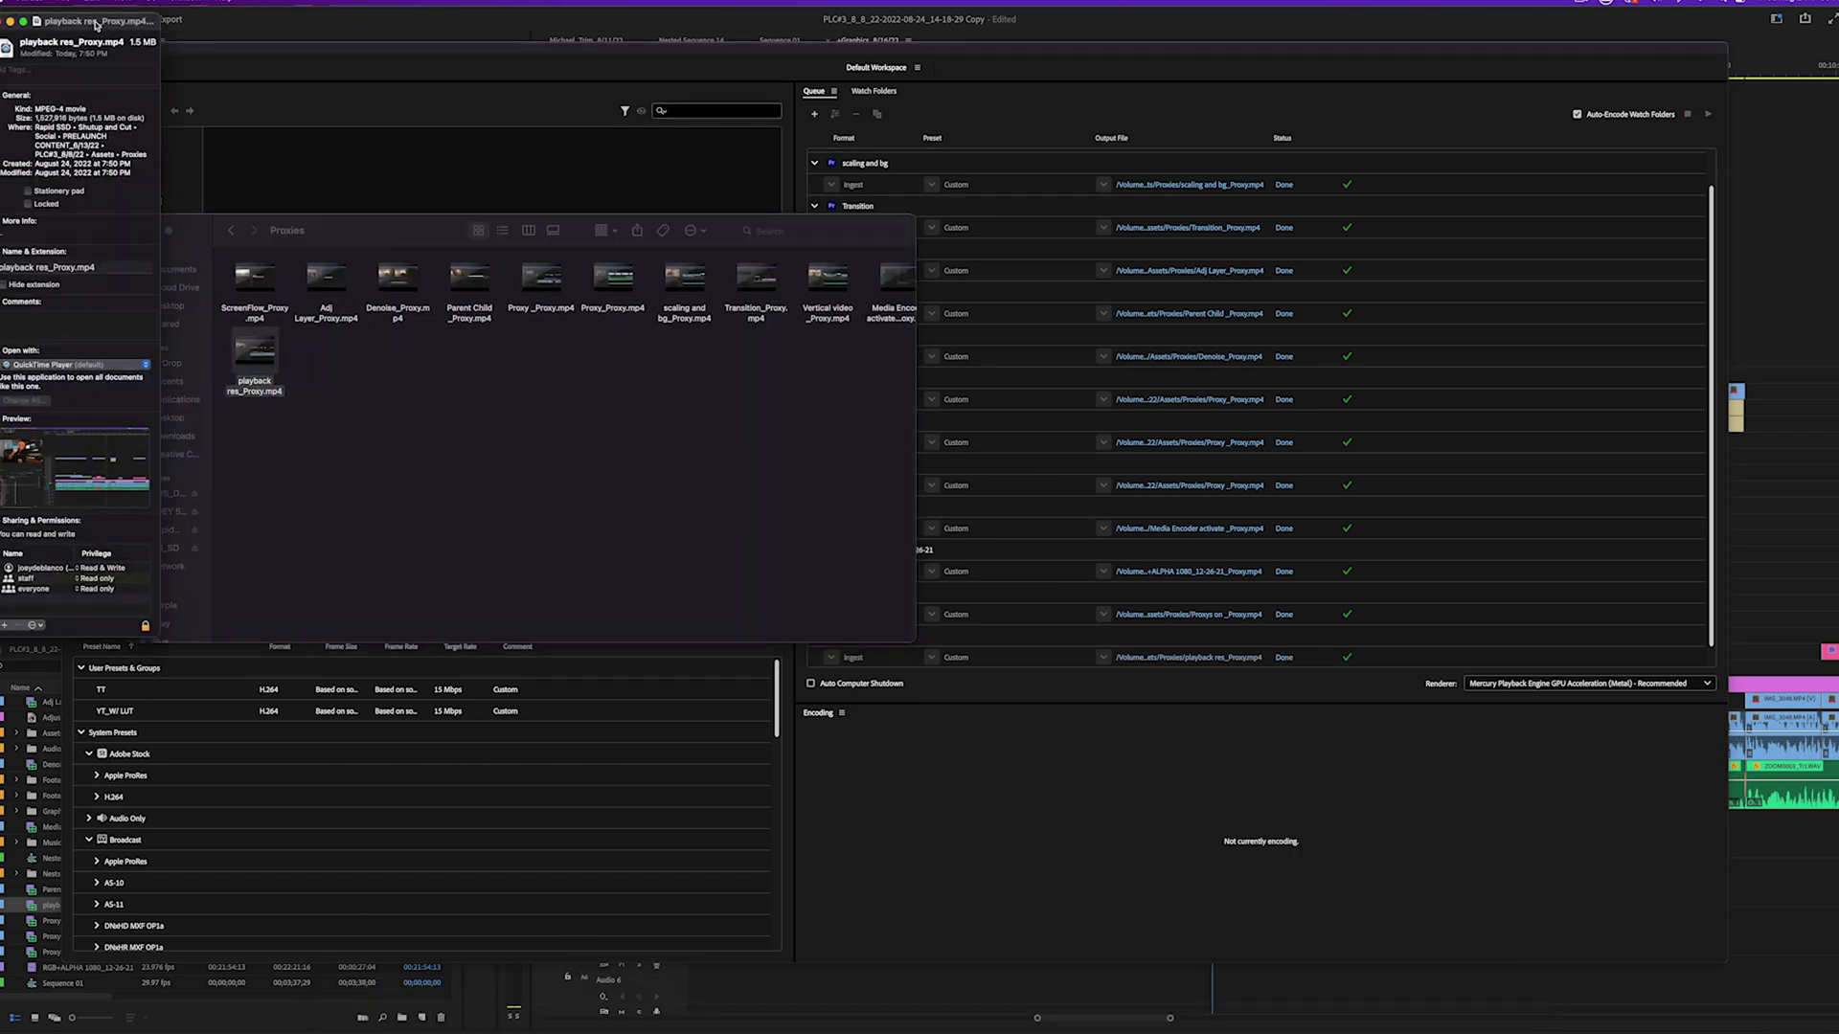
key(super+i)
click(397, 292)
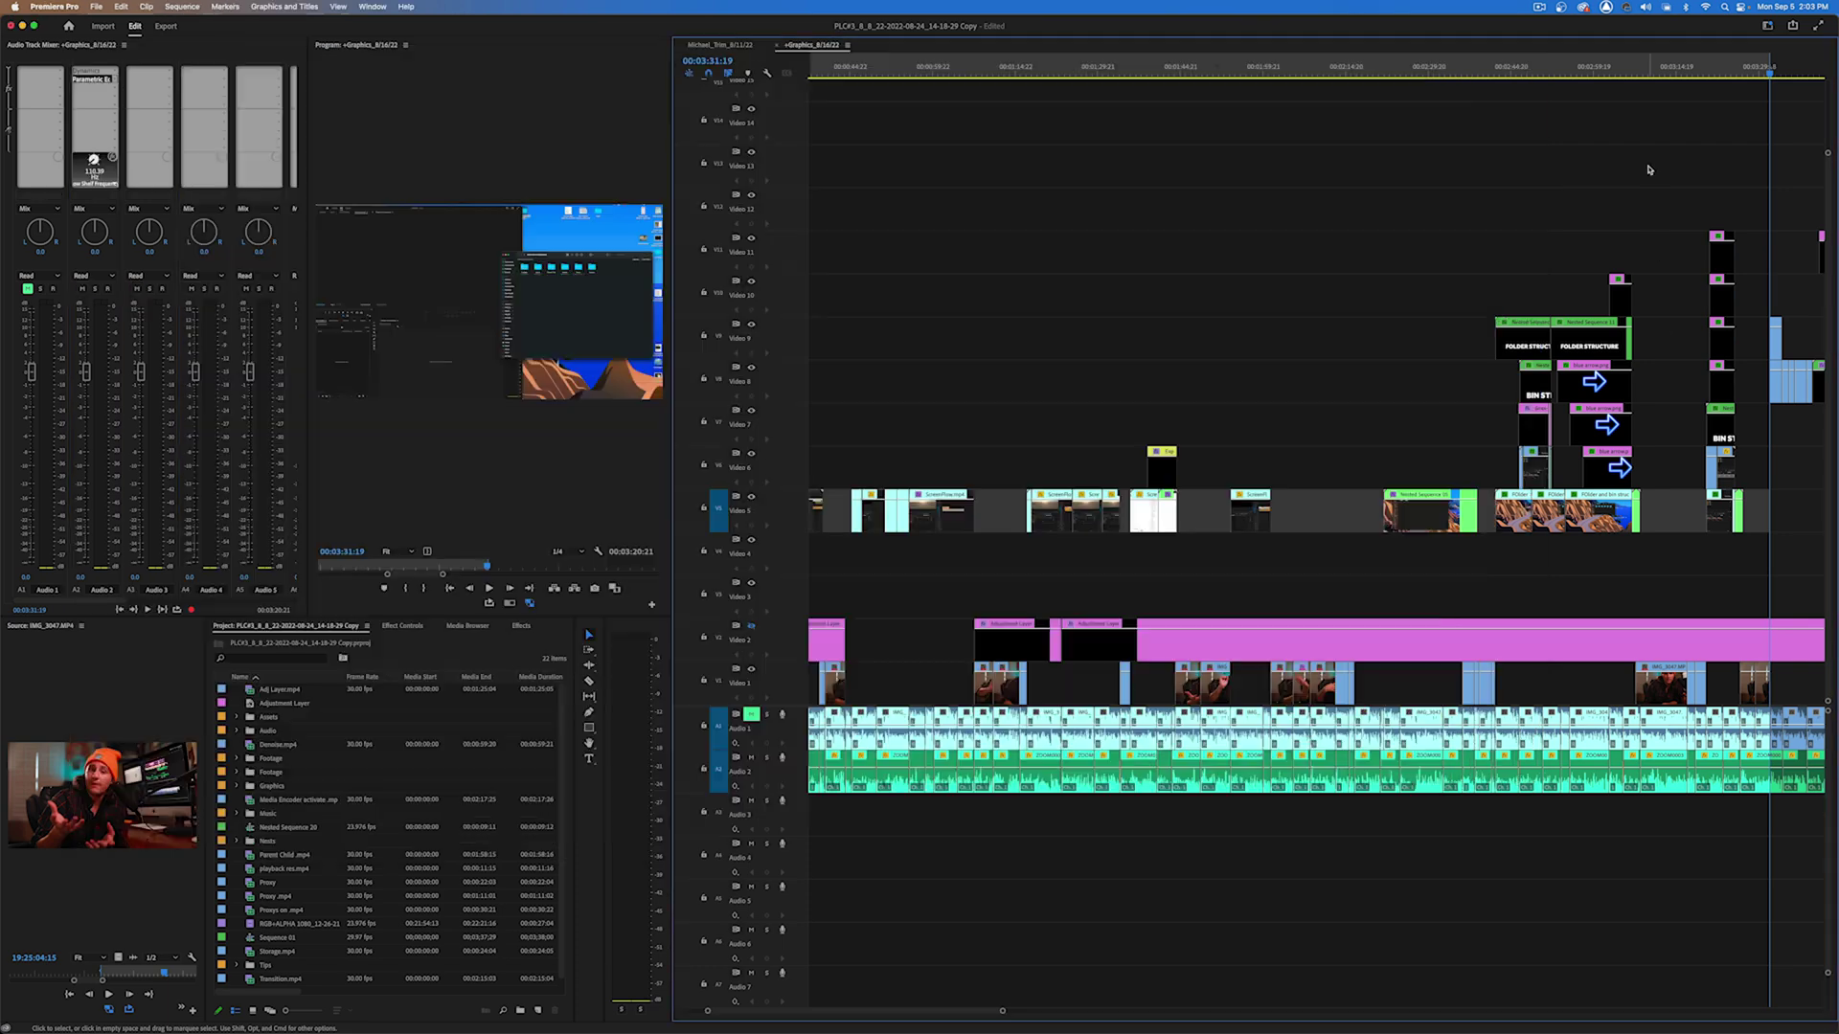
Scroll the Export page showing the sequence's H.264 High Quality 1080p HD settings
scroll(1596, 181, down, 5)
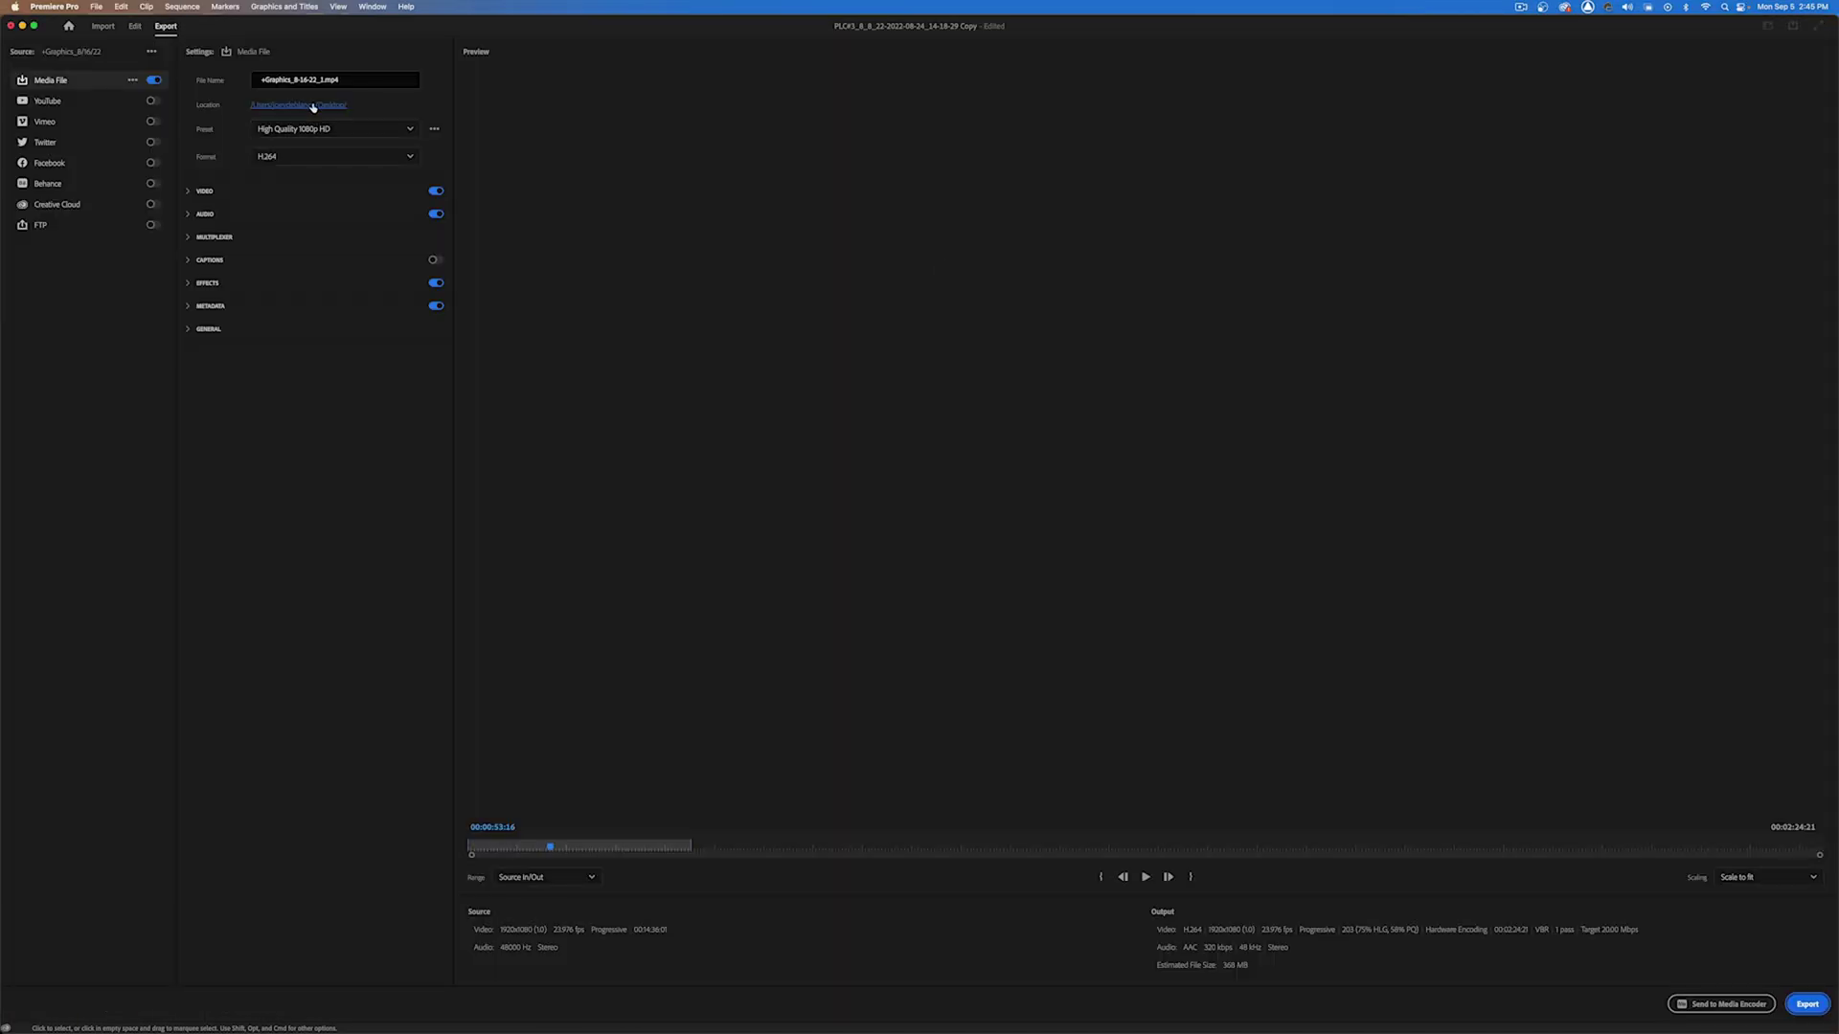
Send the sequence export to Media Encoder, then return to the zoomed-out editing timeline
click(1808, 1005)
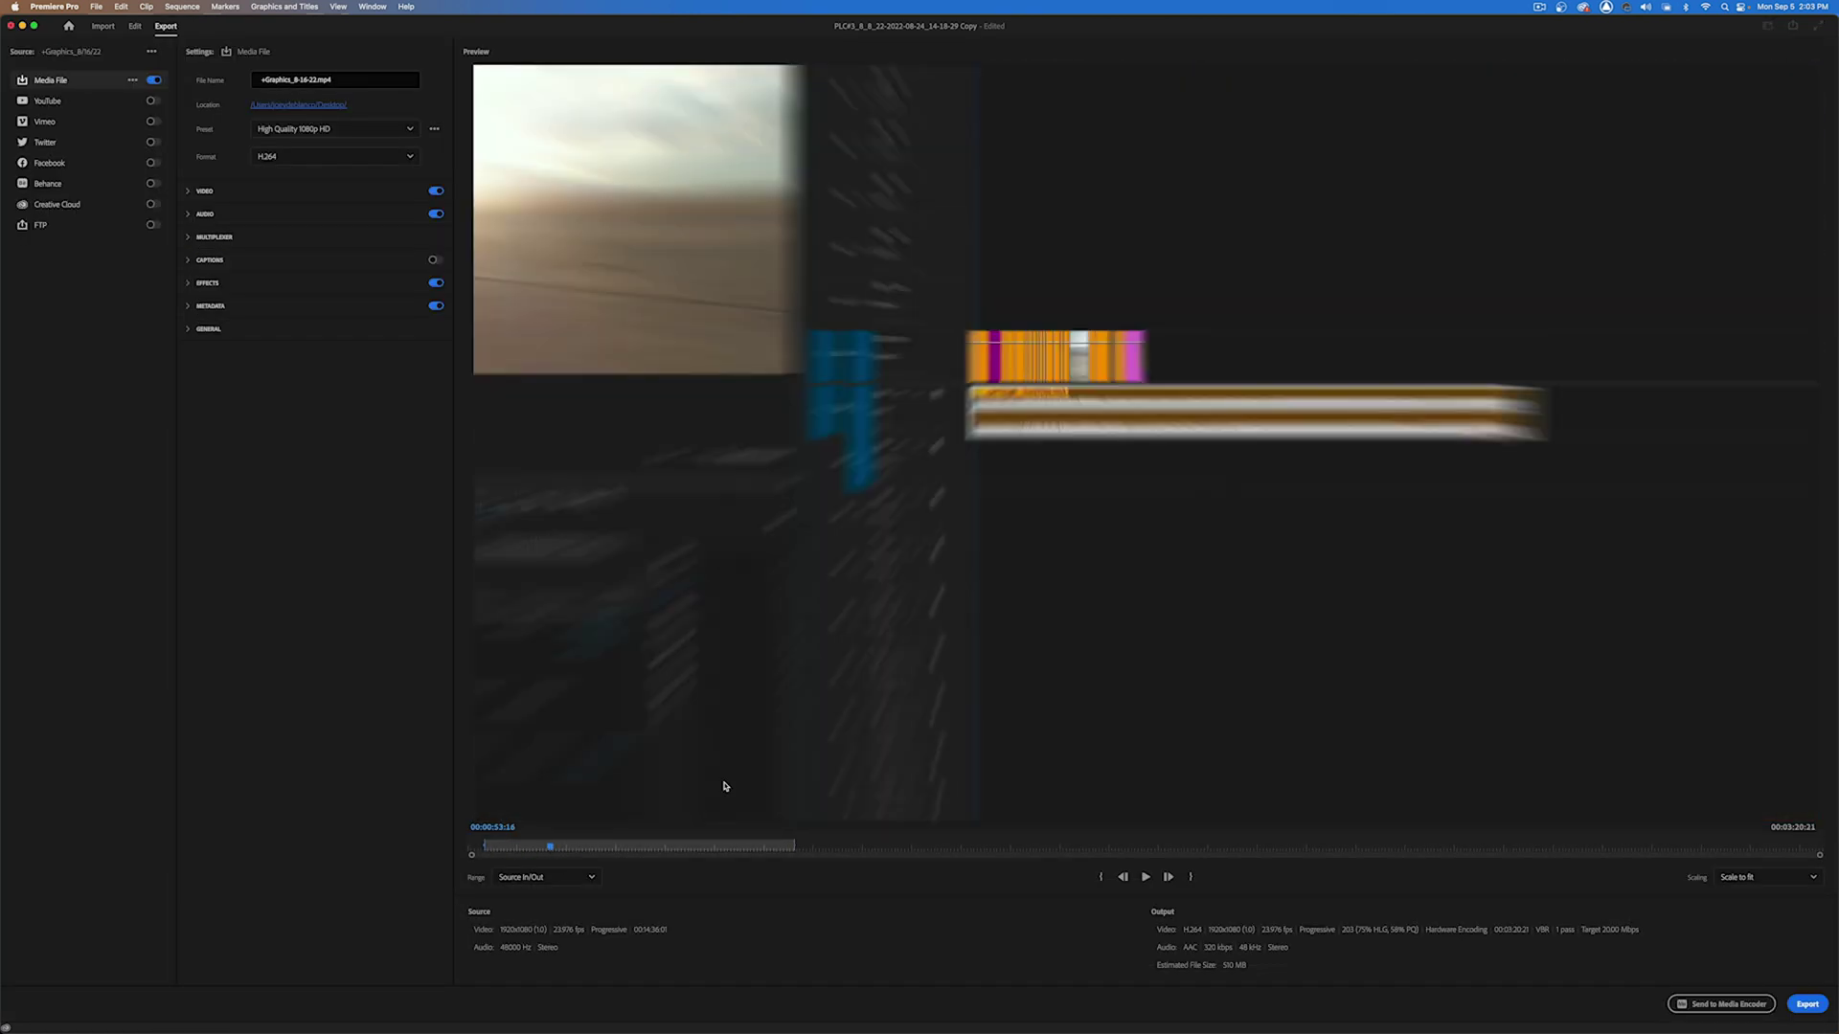
click(1738, 1003)
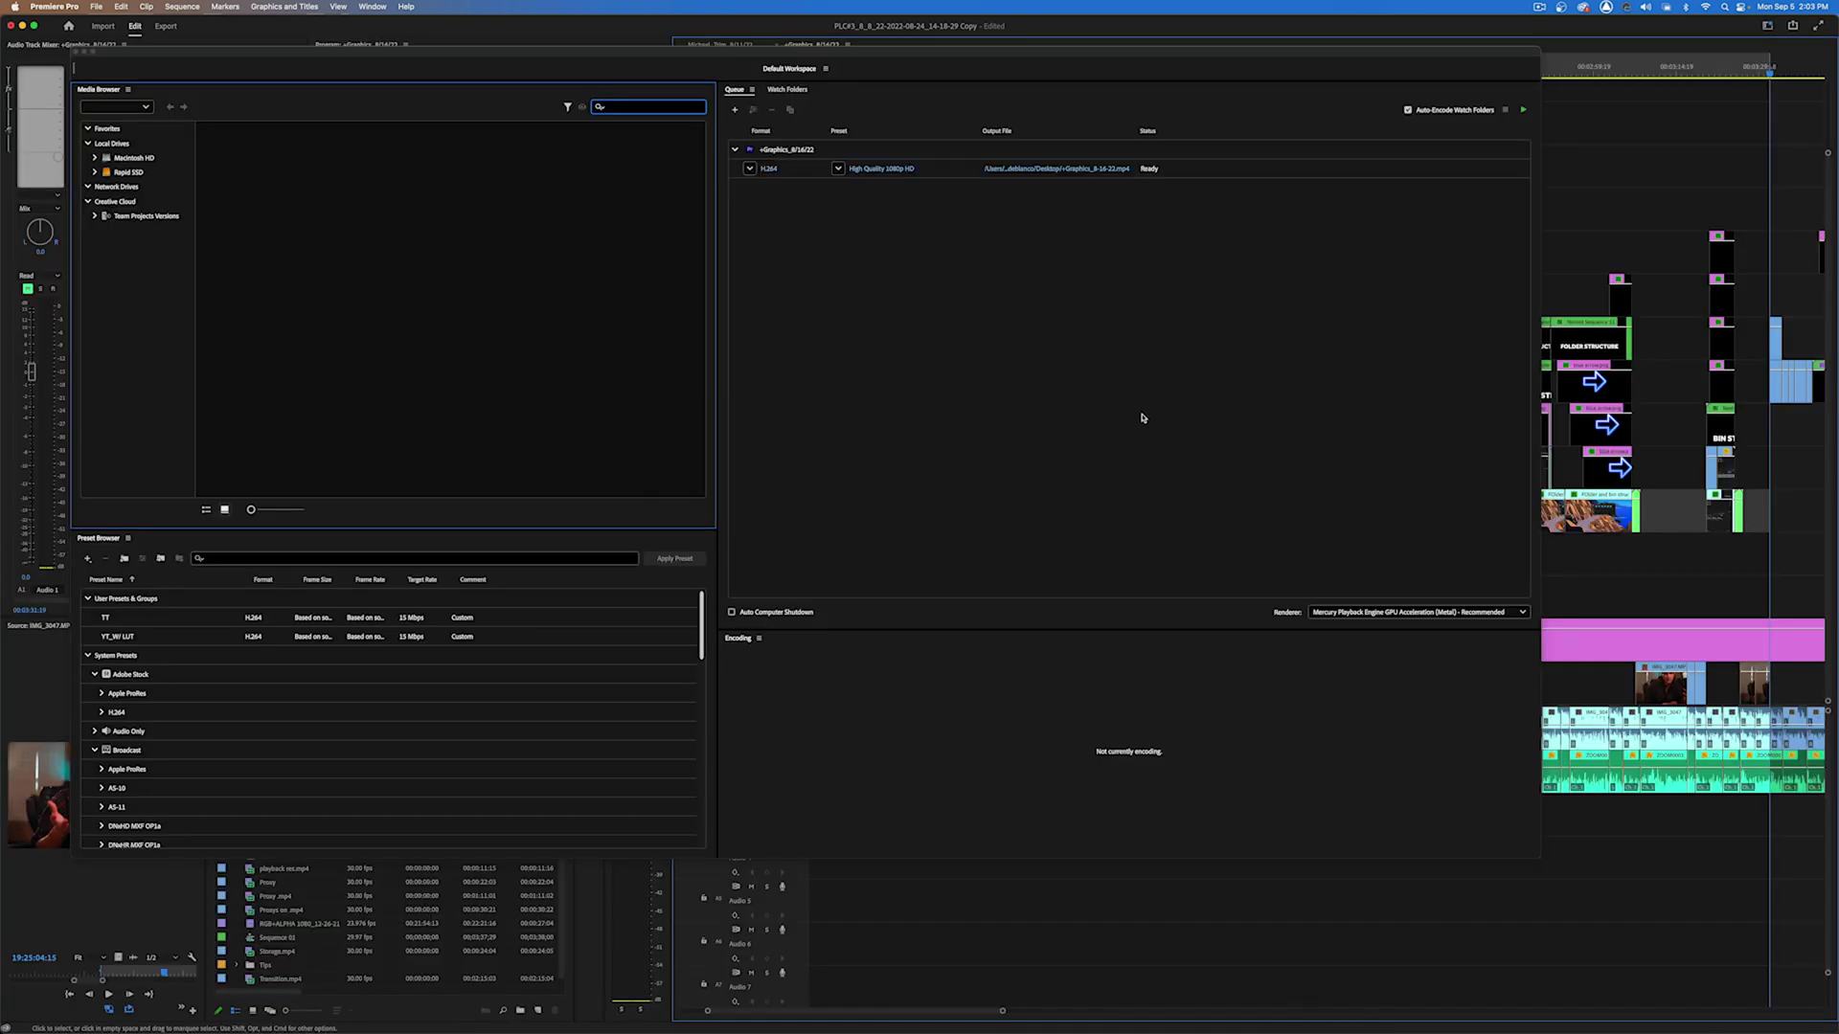
click(1649, 244)
key(backslash)
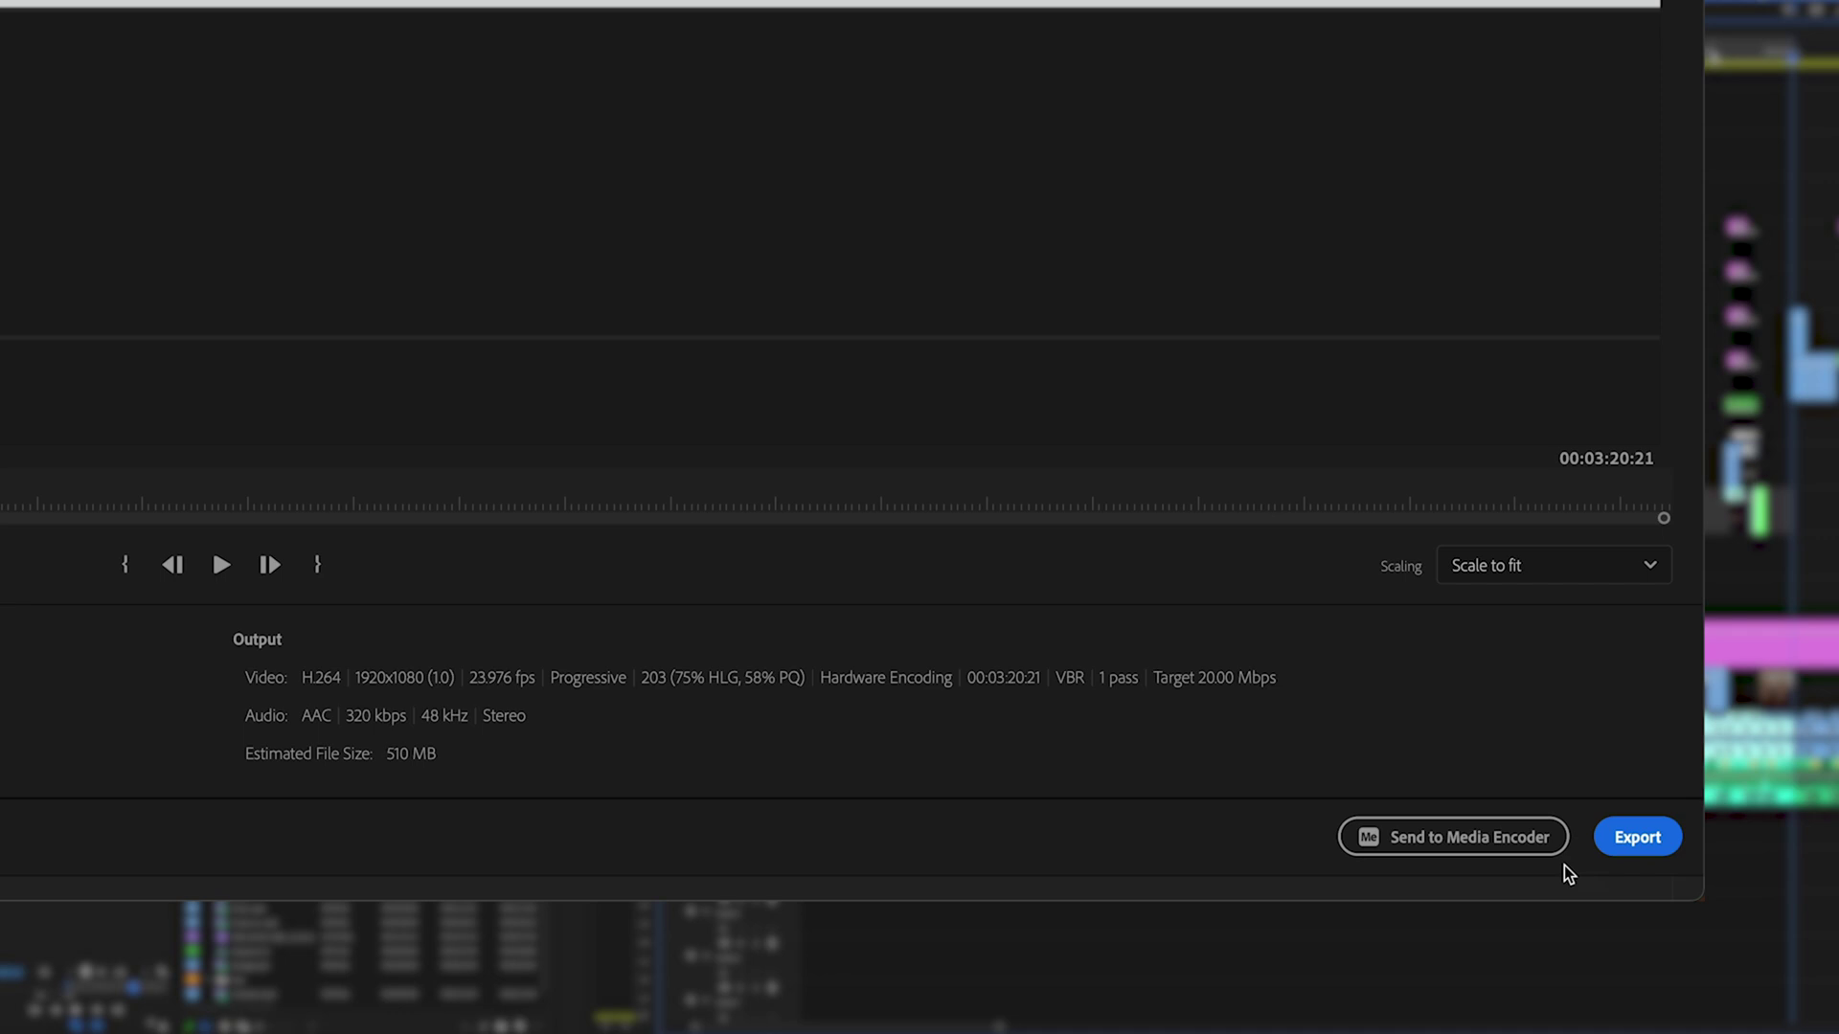
Queue the +Graphics_8-16-22 export in Media Encoder, start encoding, and resume editing
click(1530, 855)
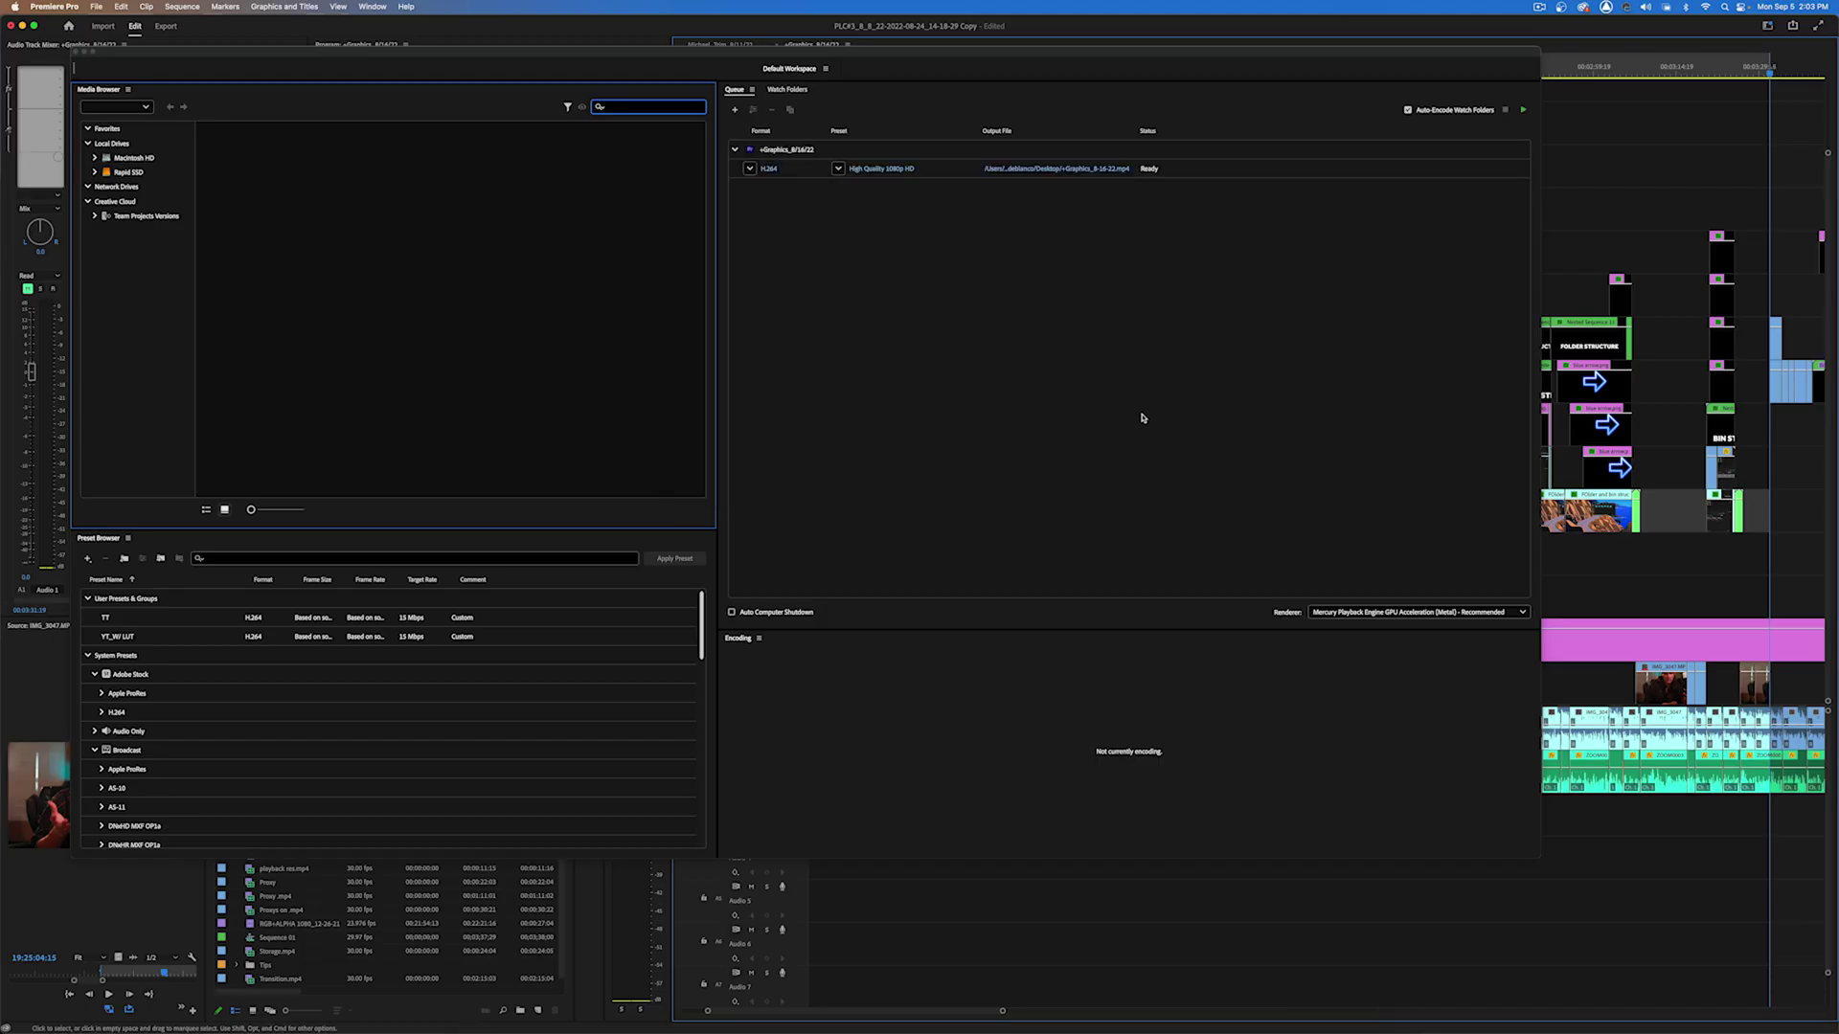
click(1523, 110)
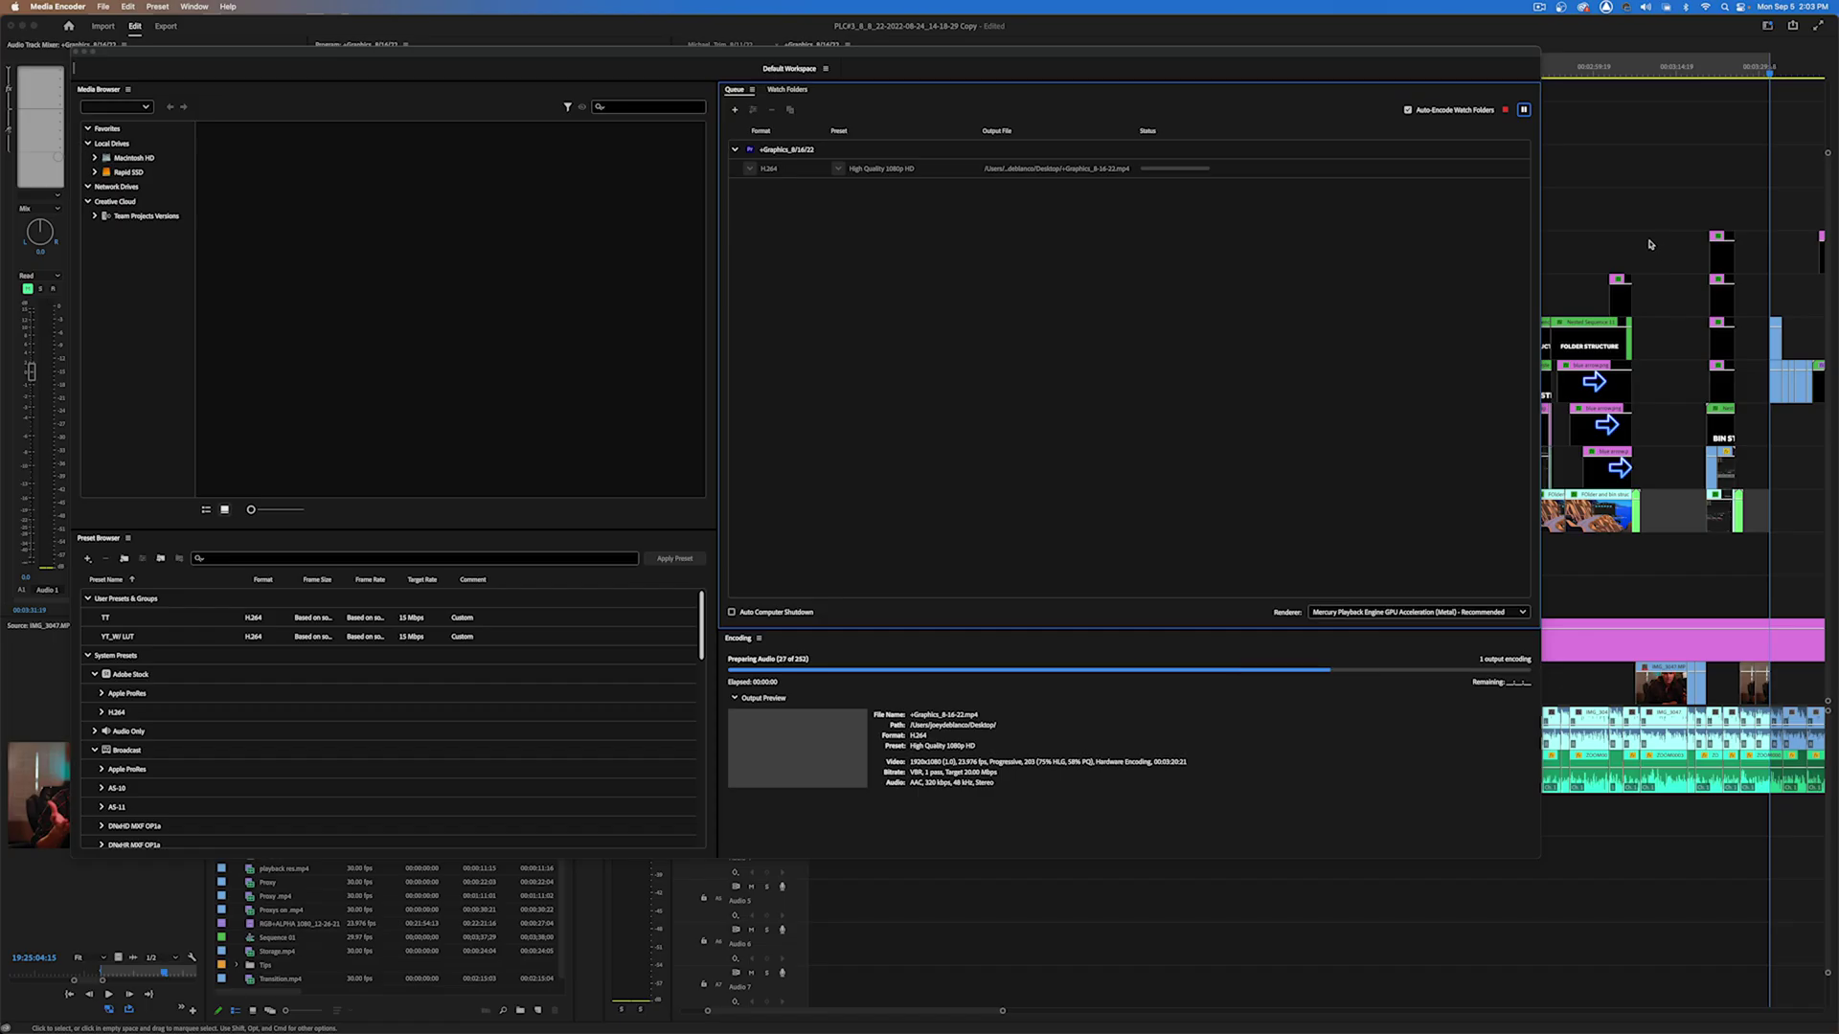
click(1626, 261)
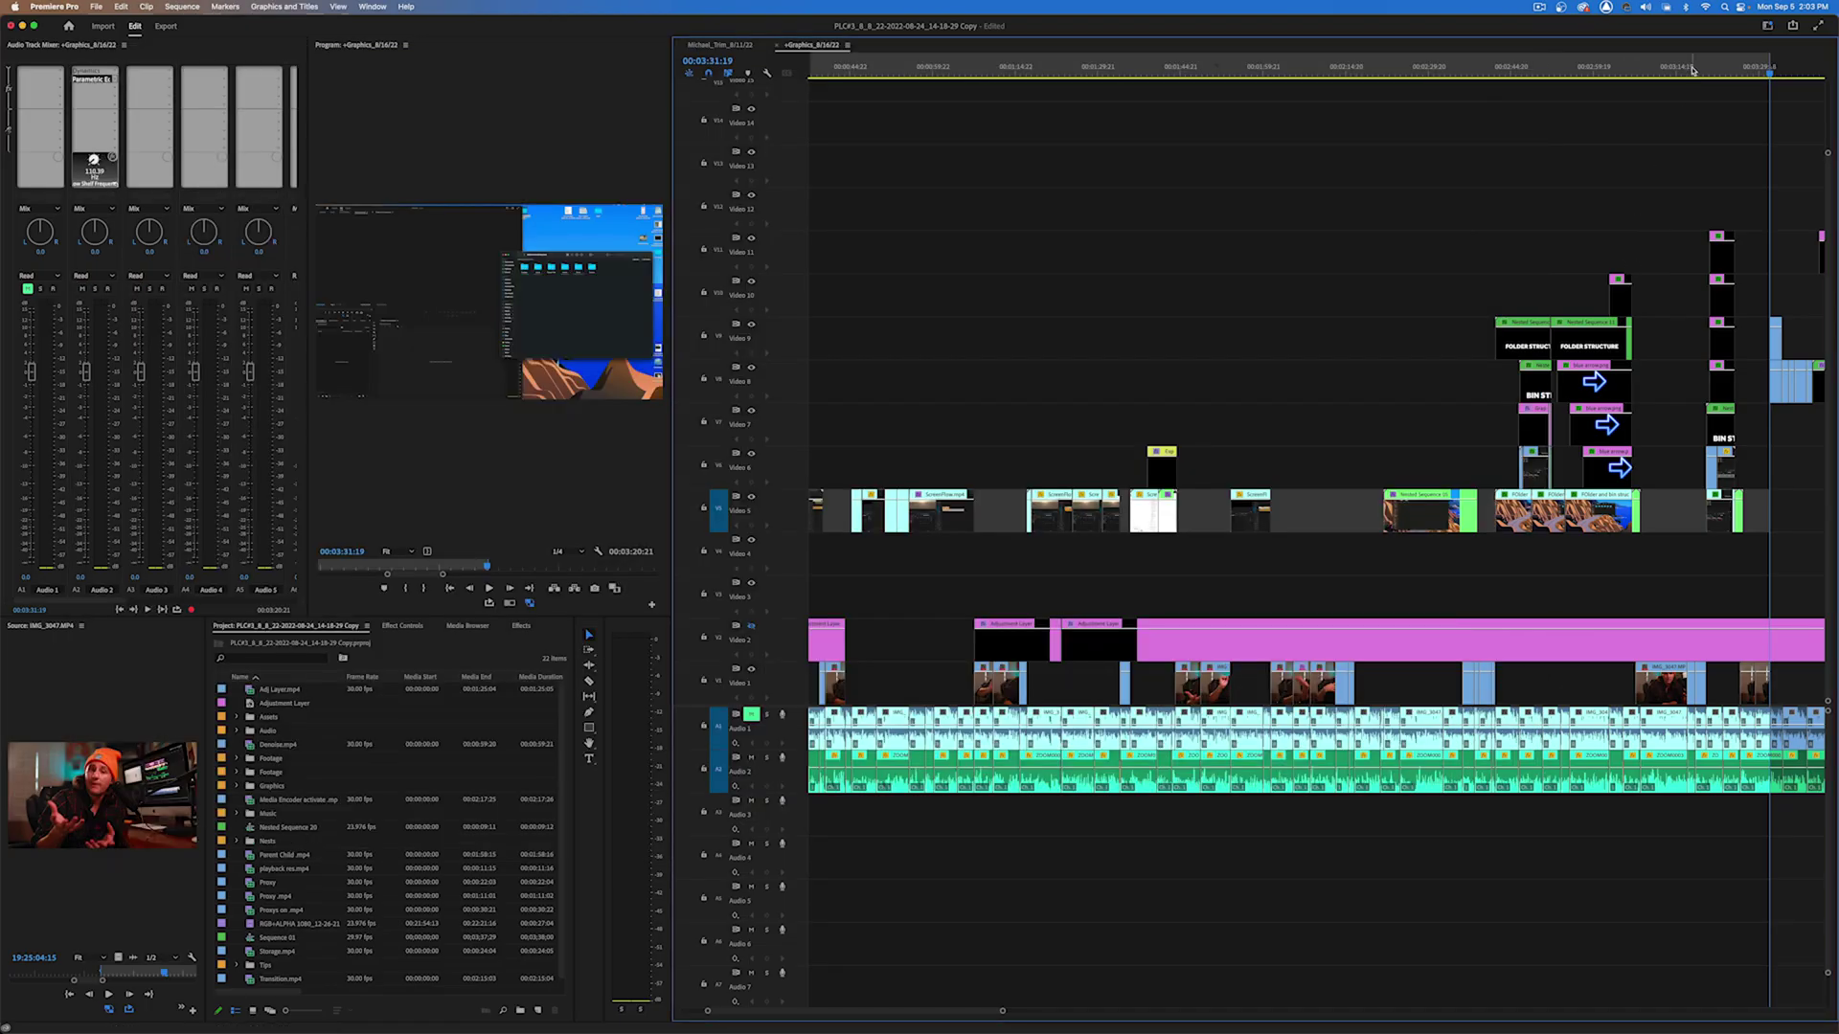
Zoom the timeline out twice to fit the whole sequence
key(minus)
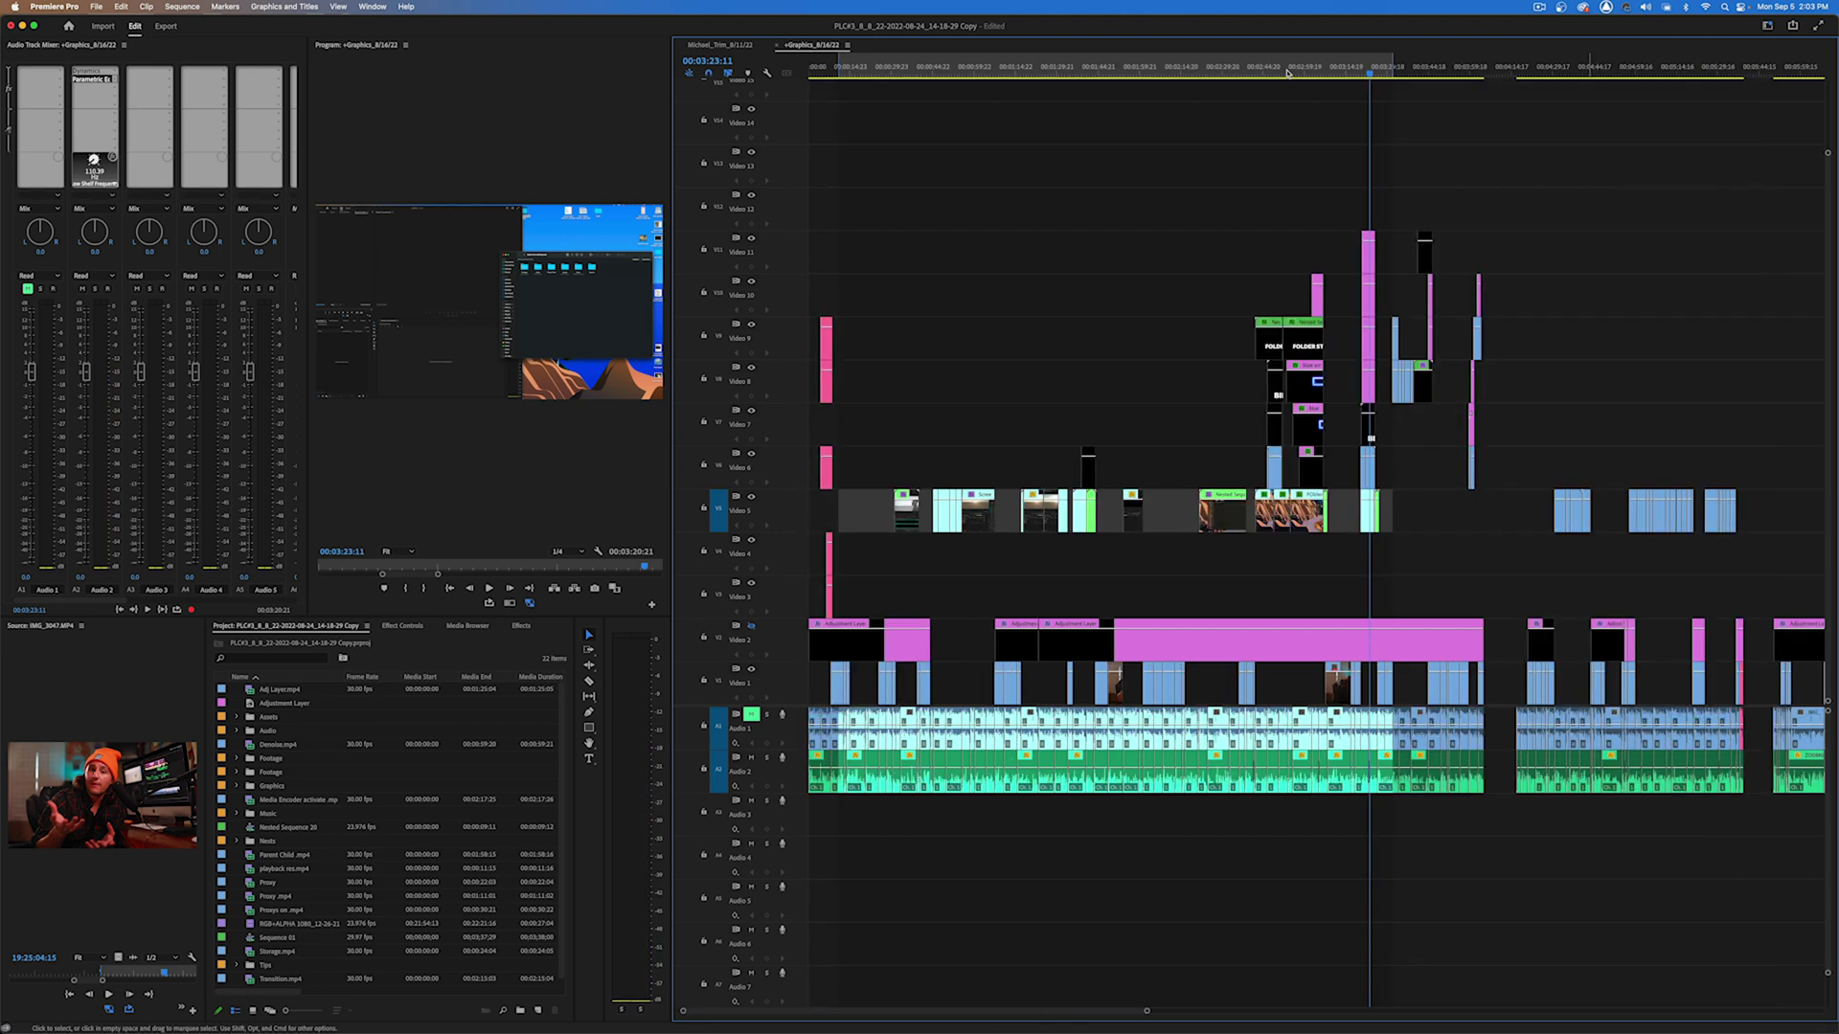
key(minus)
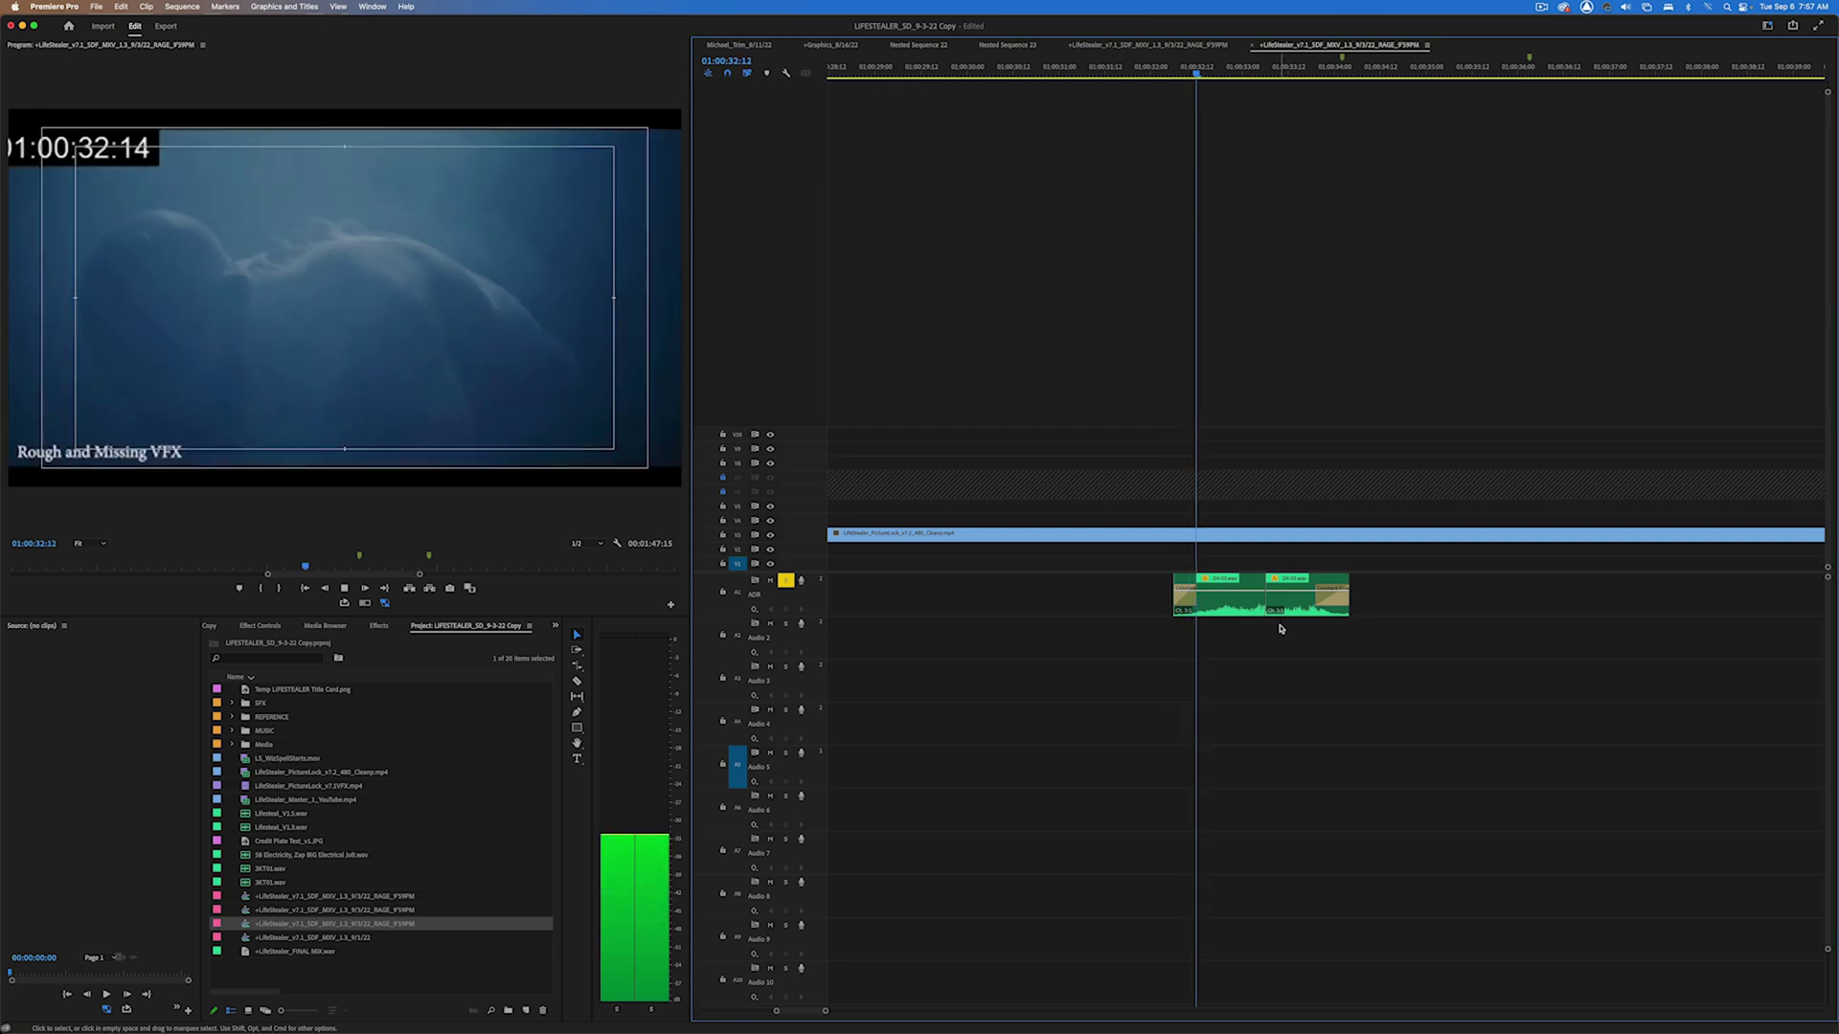
Replay the audio around the cut between the two ADR clips from the time ruler
click(1166, 74)
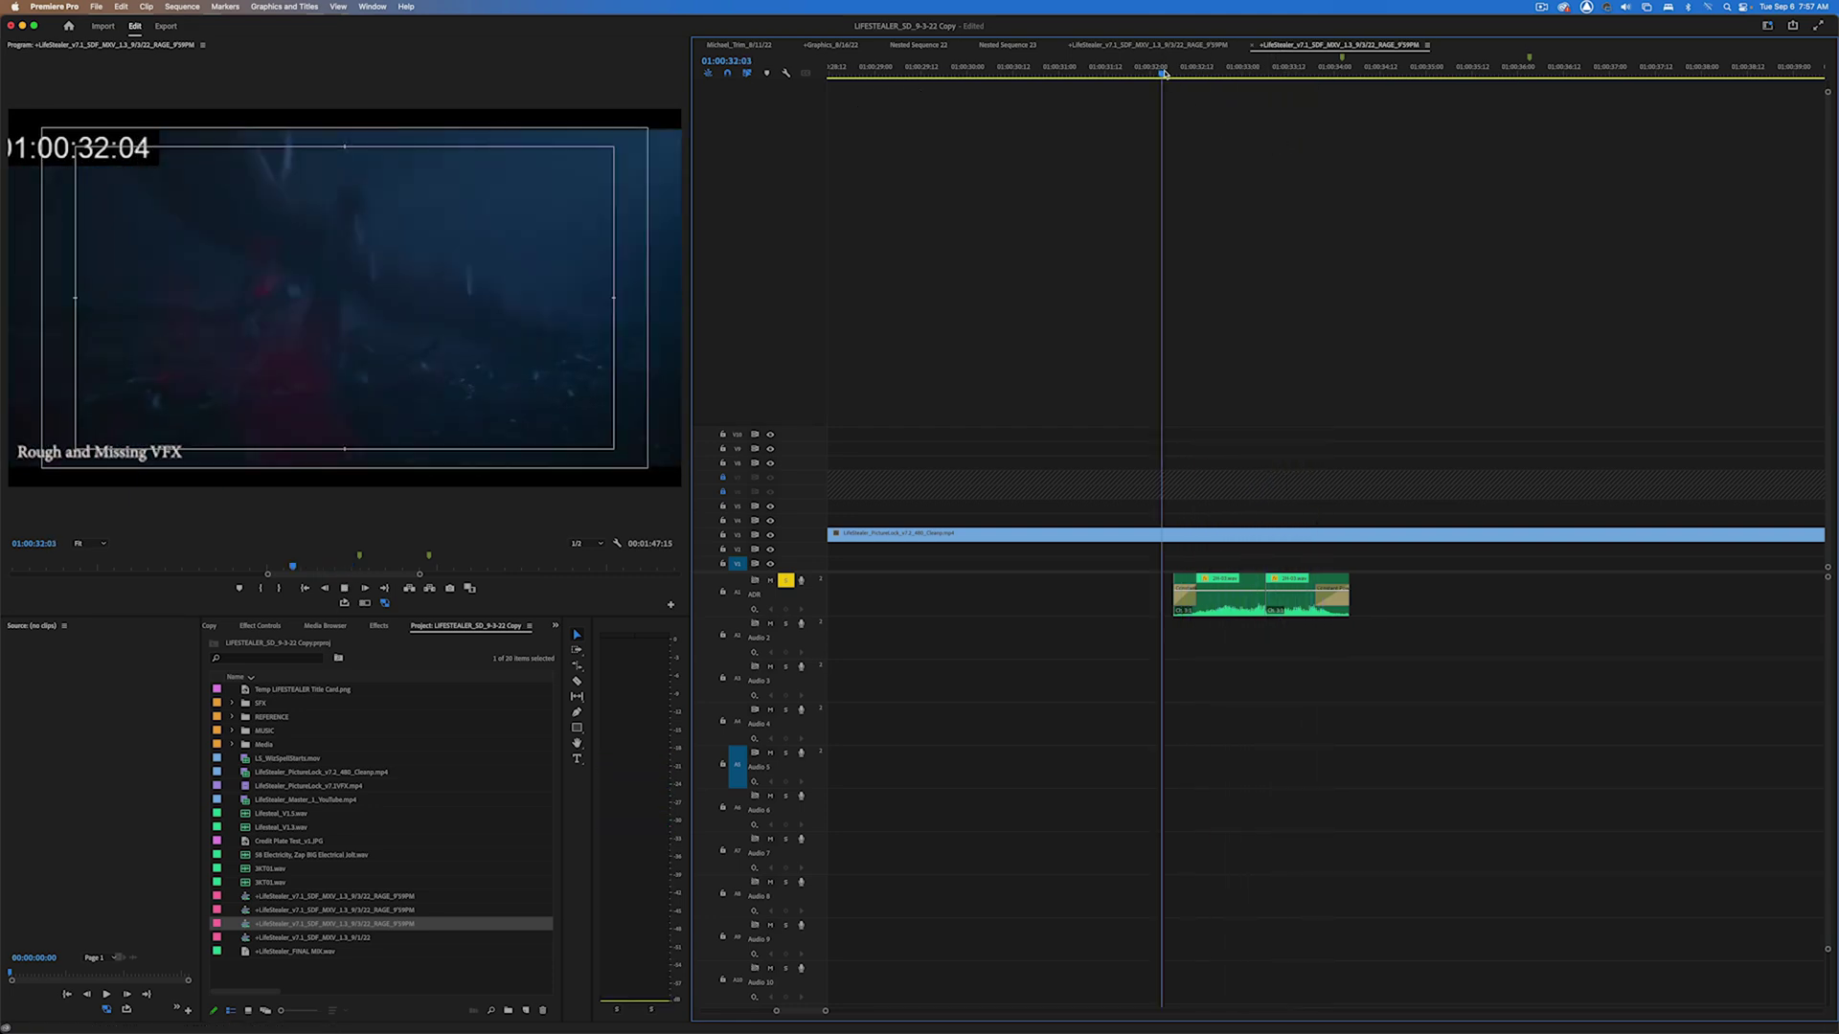
click(1167, 74)
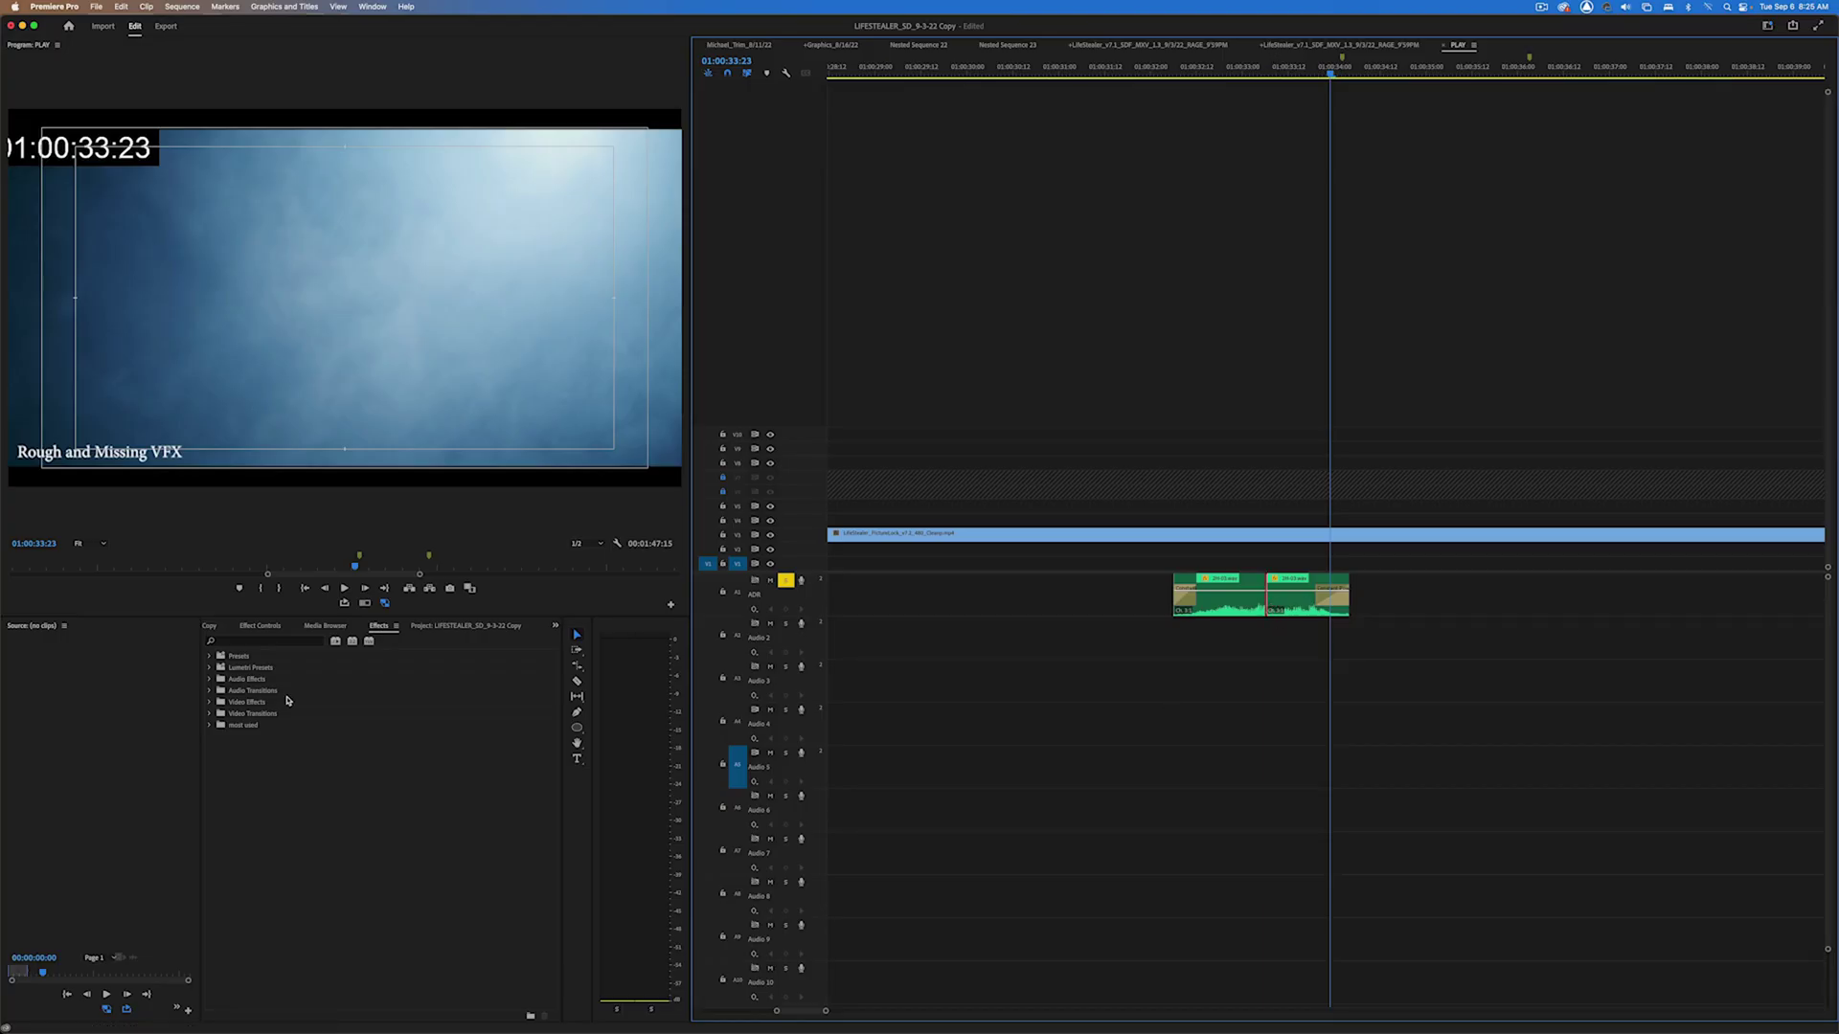
Apply the Constant Power crossfade to the 2H-03.wav audio clips from the Effects panel
click(467, 626)
click(1227, 627)
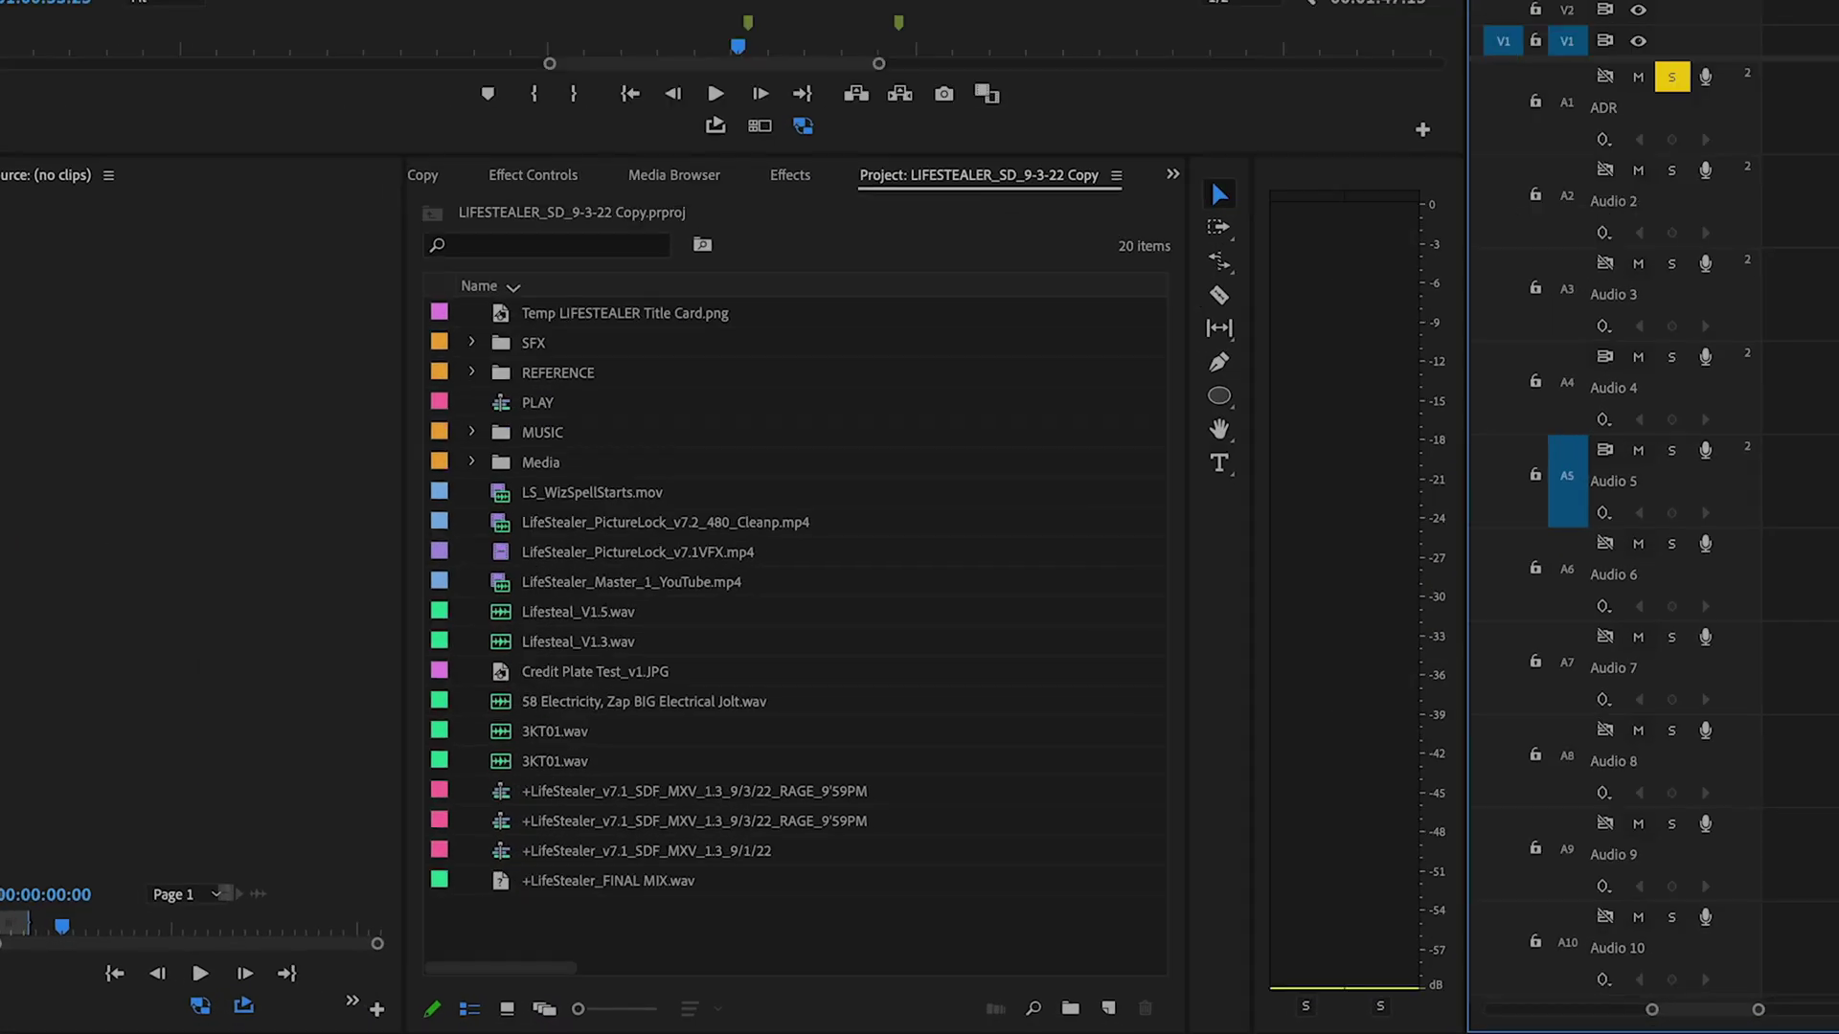
click(374, 626)
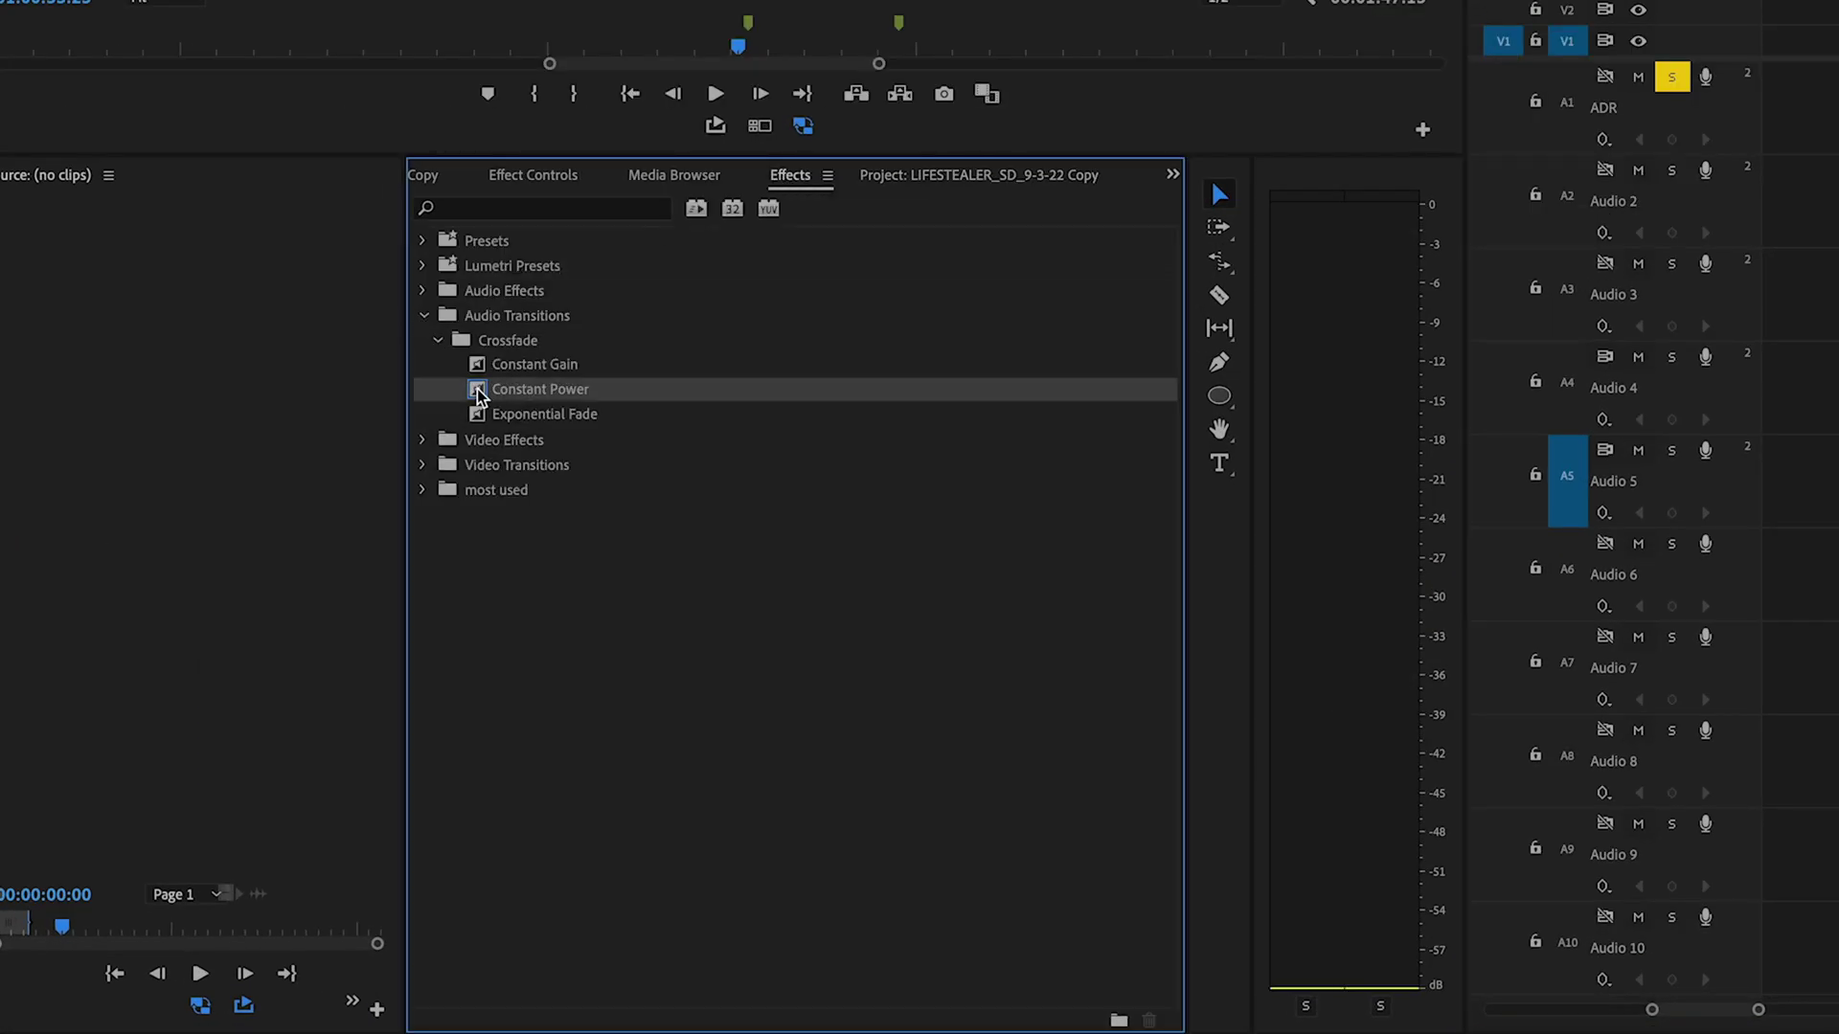
drag(479, 394, 855, 495)
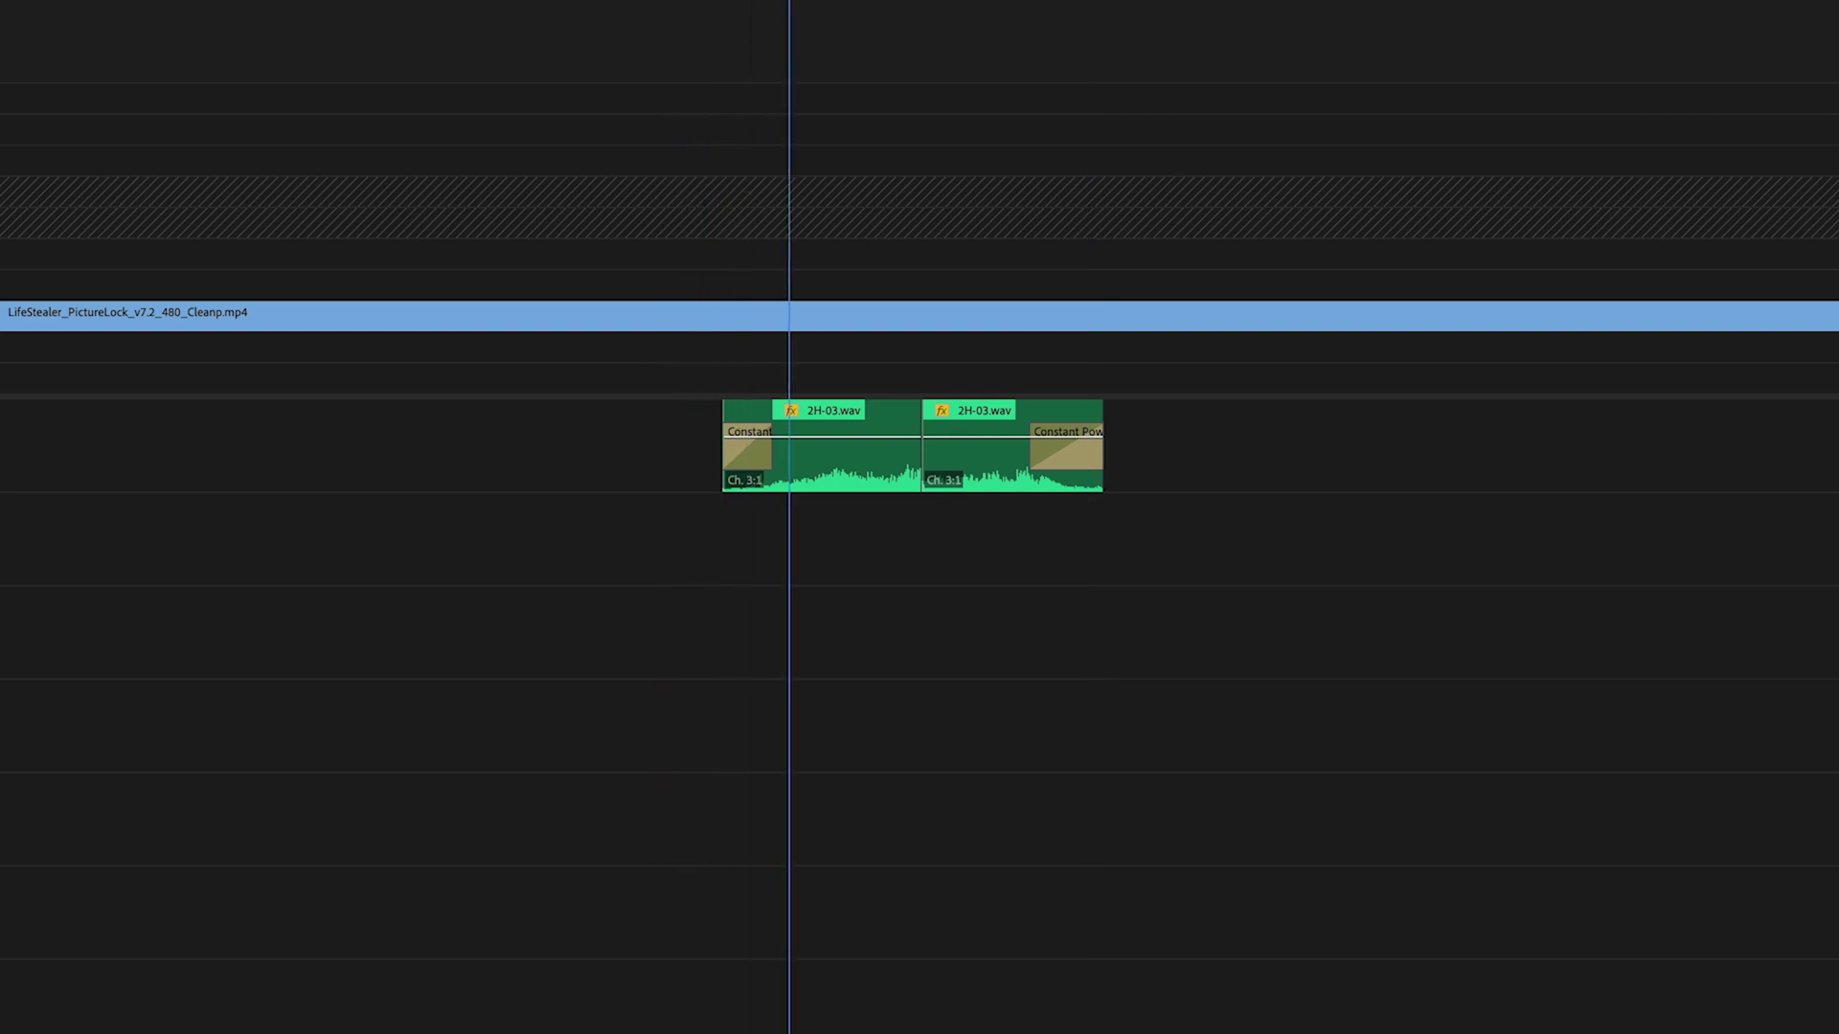
click(895, 547)
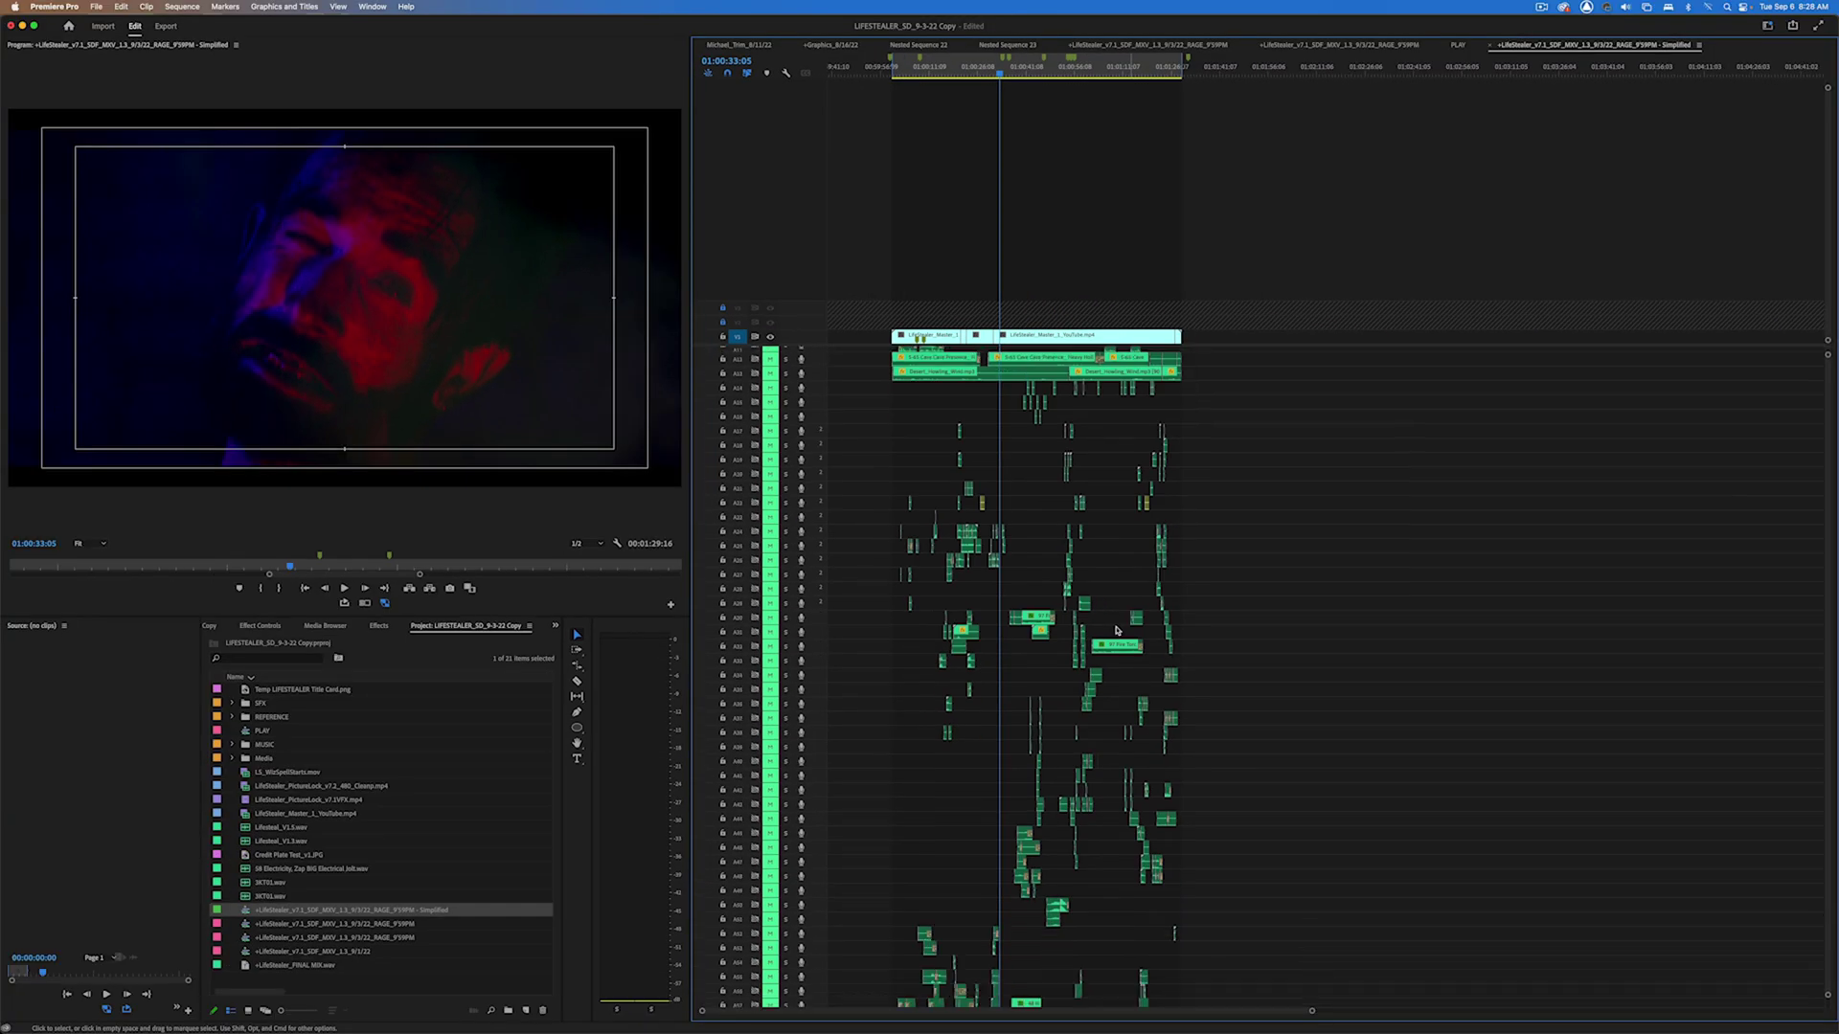
Select all ZOOM0003_Tr1 clips on A2 and add default crossfades with Shift+D
scroll(1117, 630, up, 5)
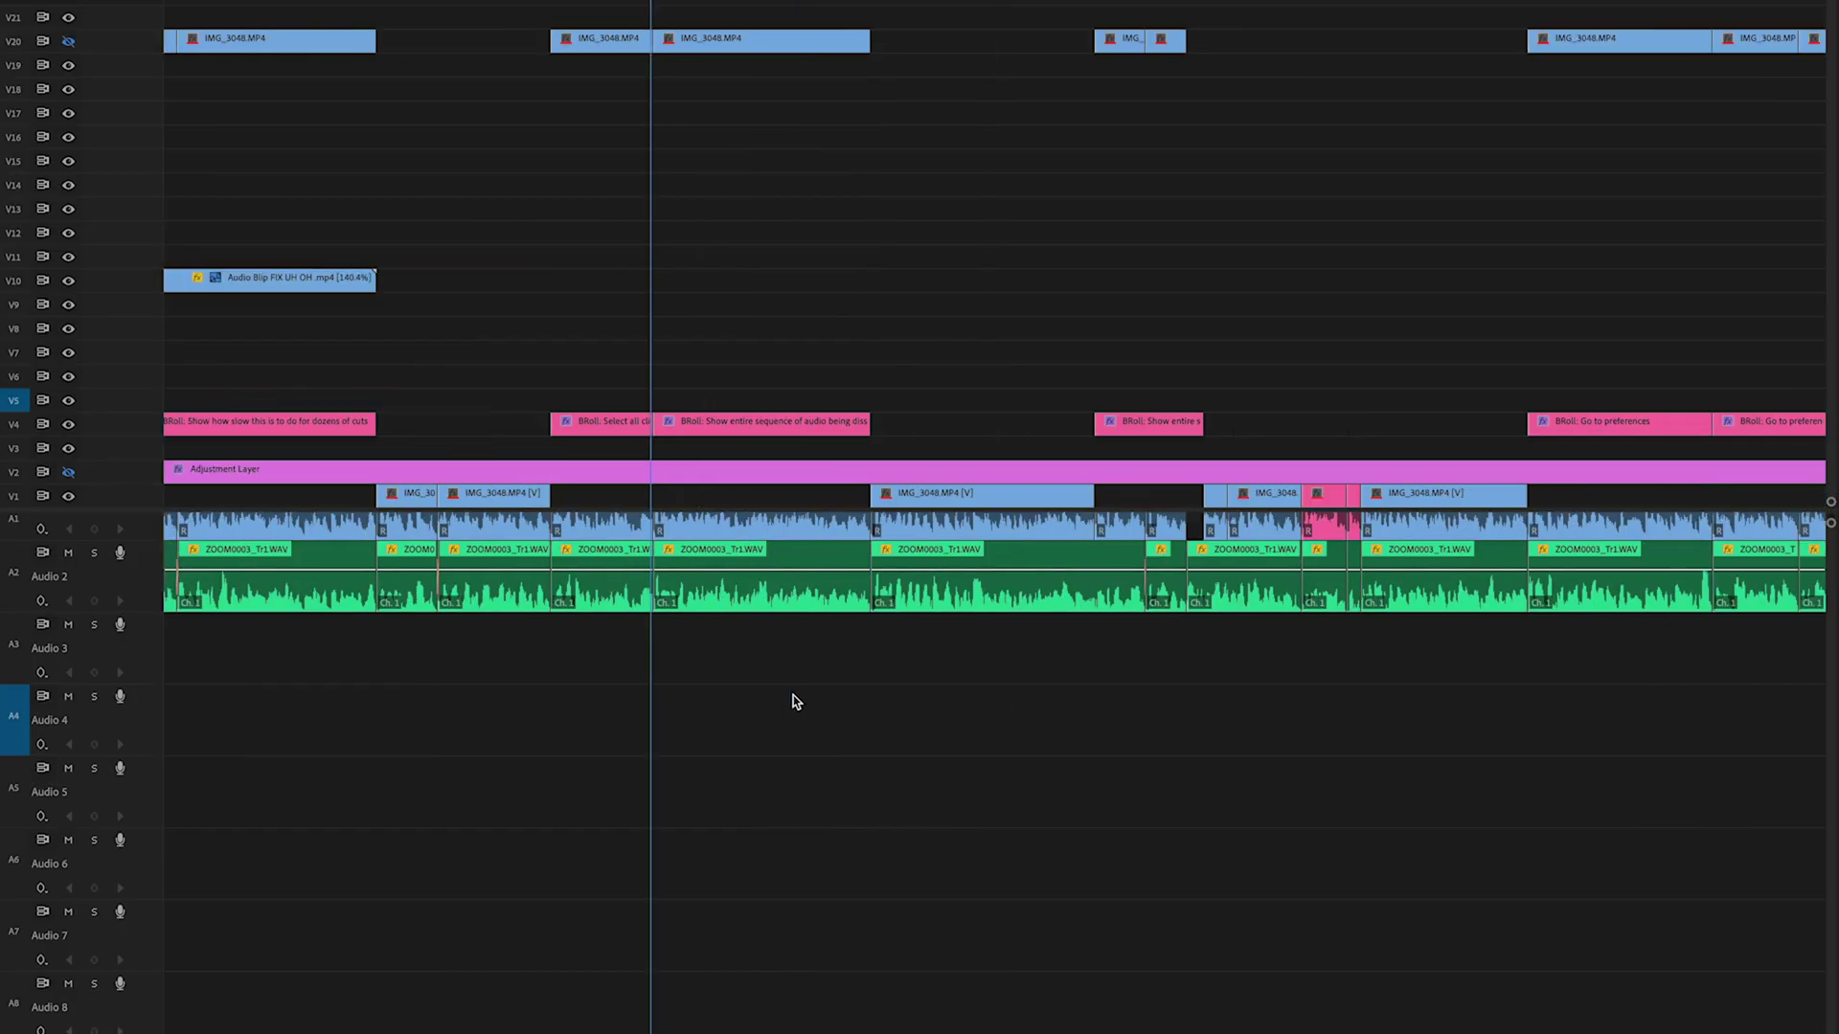
drag(1794, 657, 246, 595)
scroll(1019, 647, down, 3)
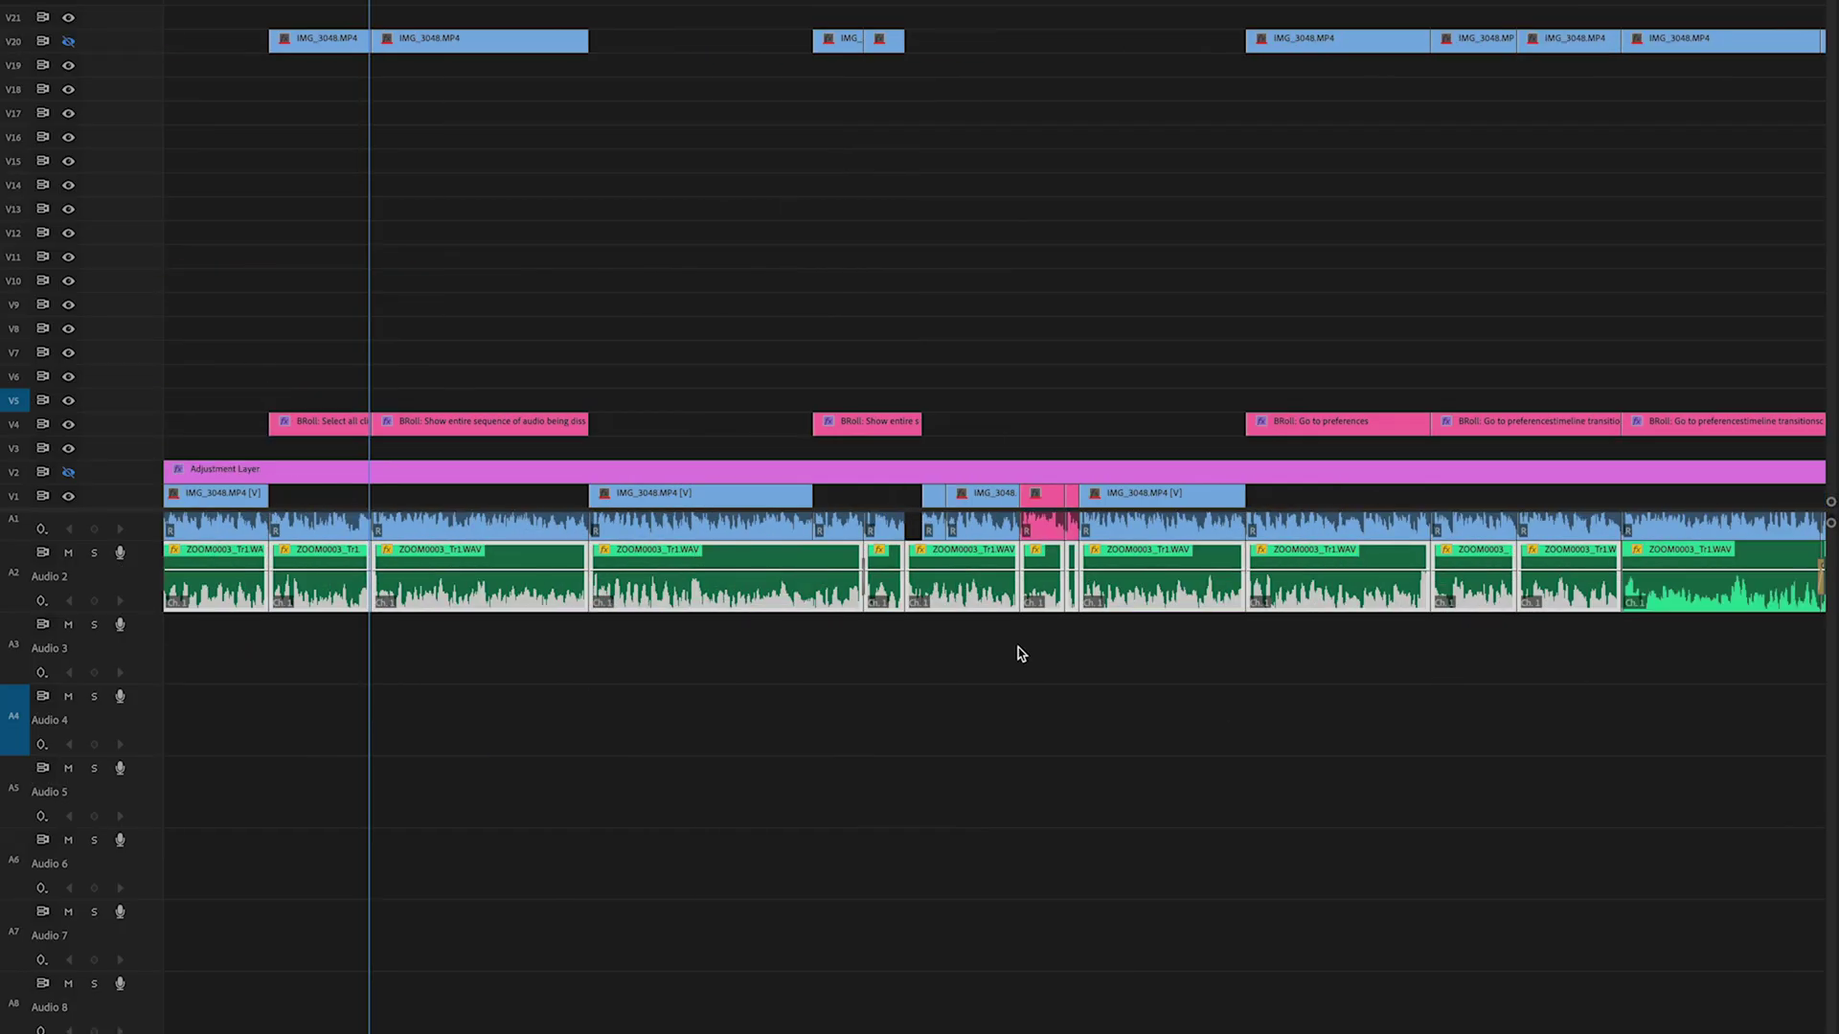
key(shift+d)
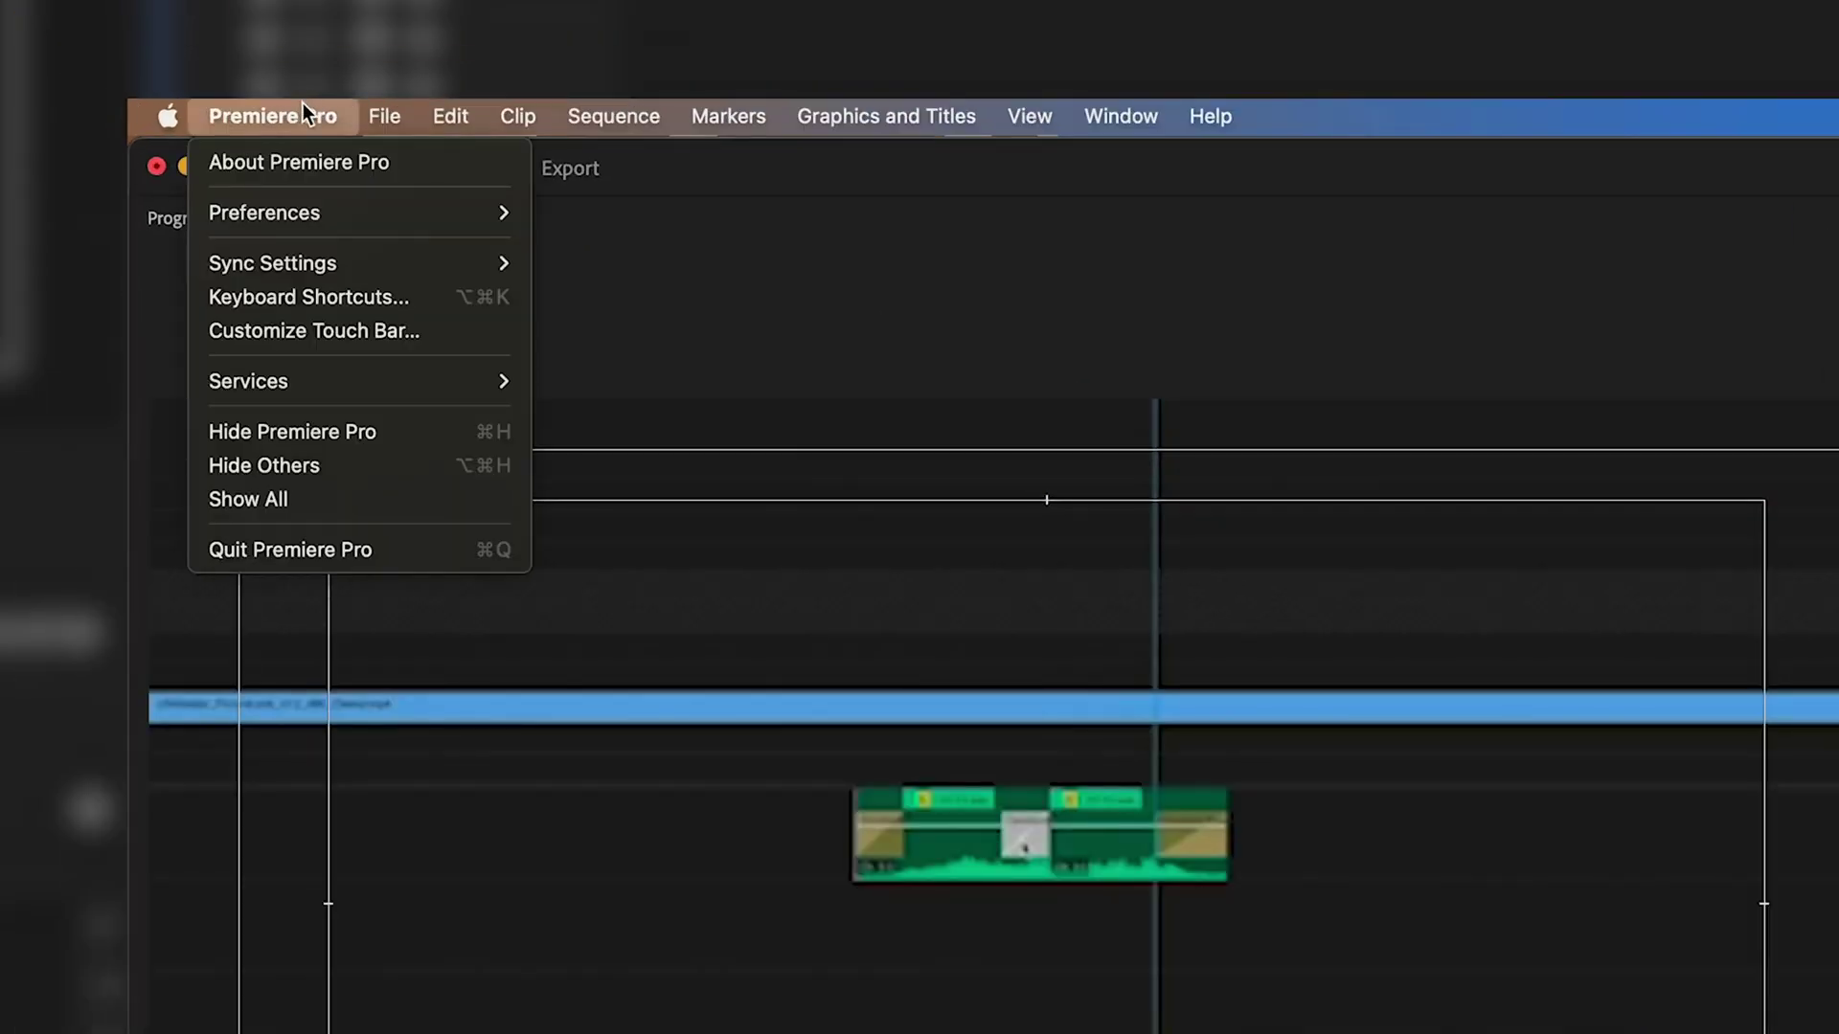
Set the default audio transition duration to 2 seconds in Timeline preferences
mouse_move(304, 217)
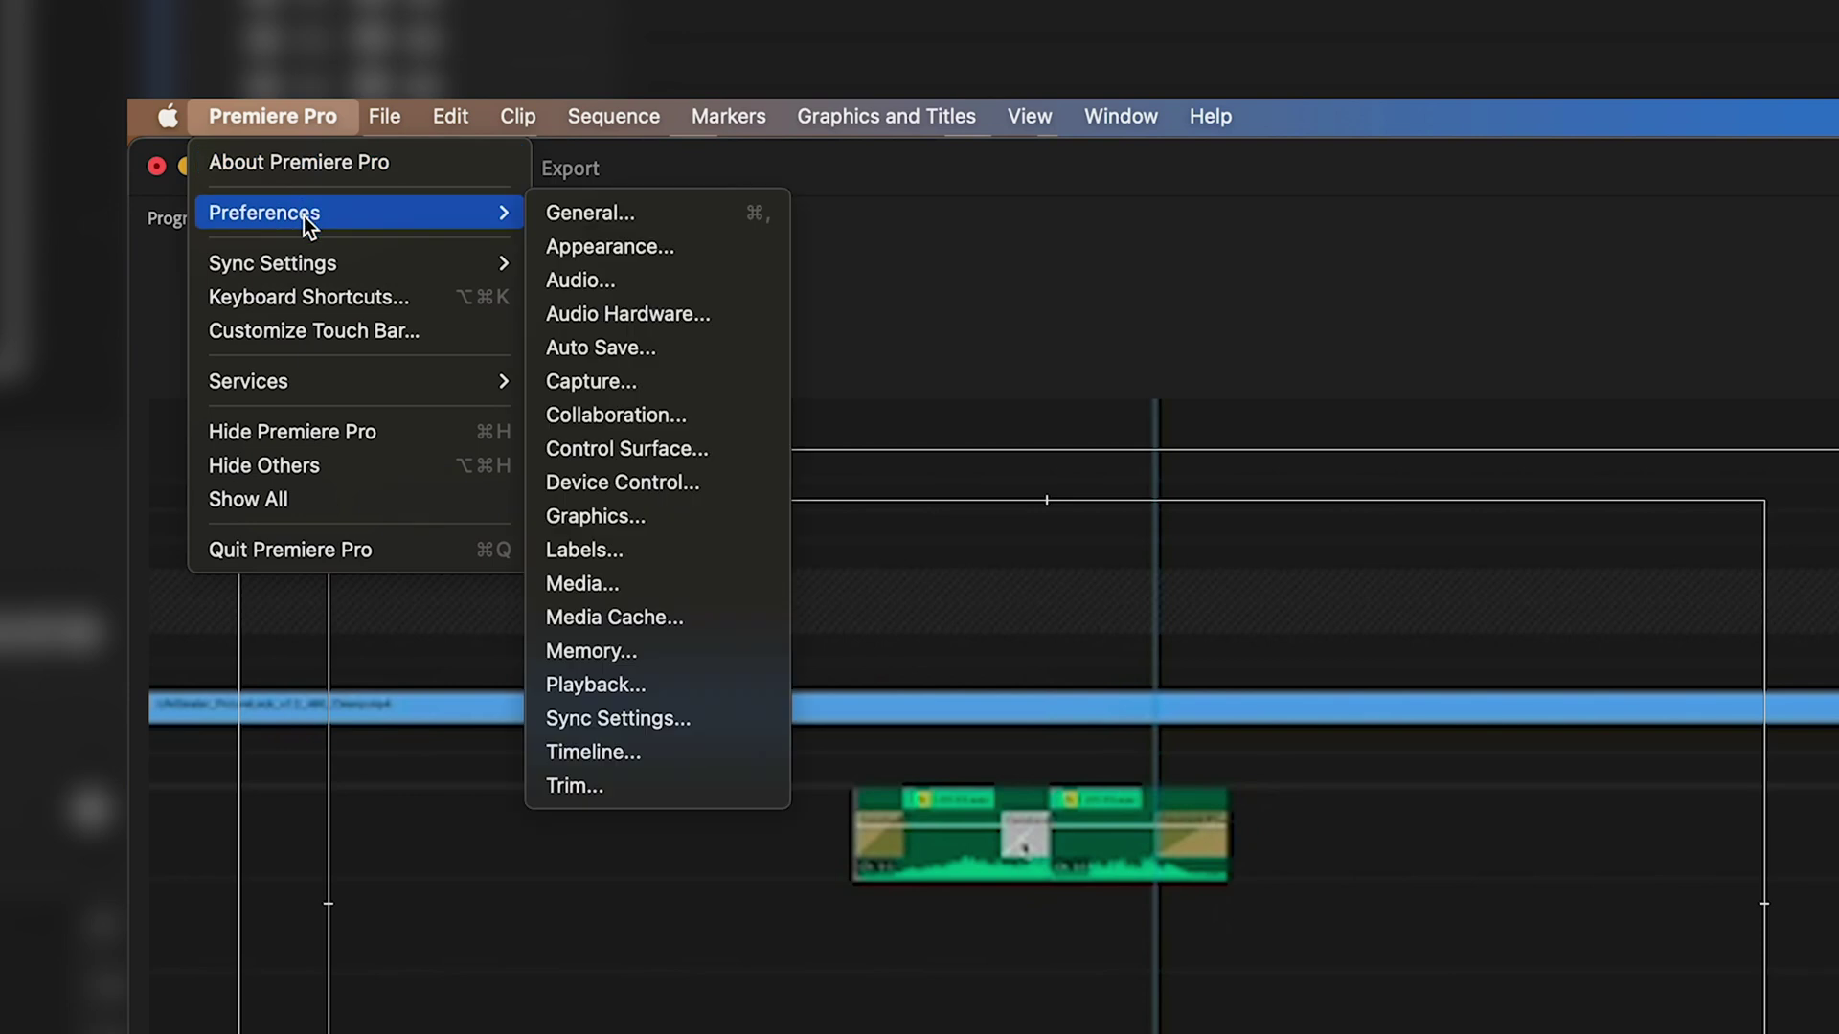
click(635, 757)
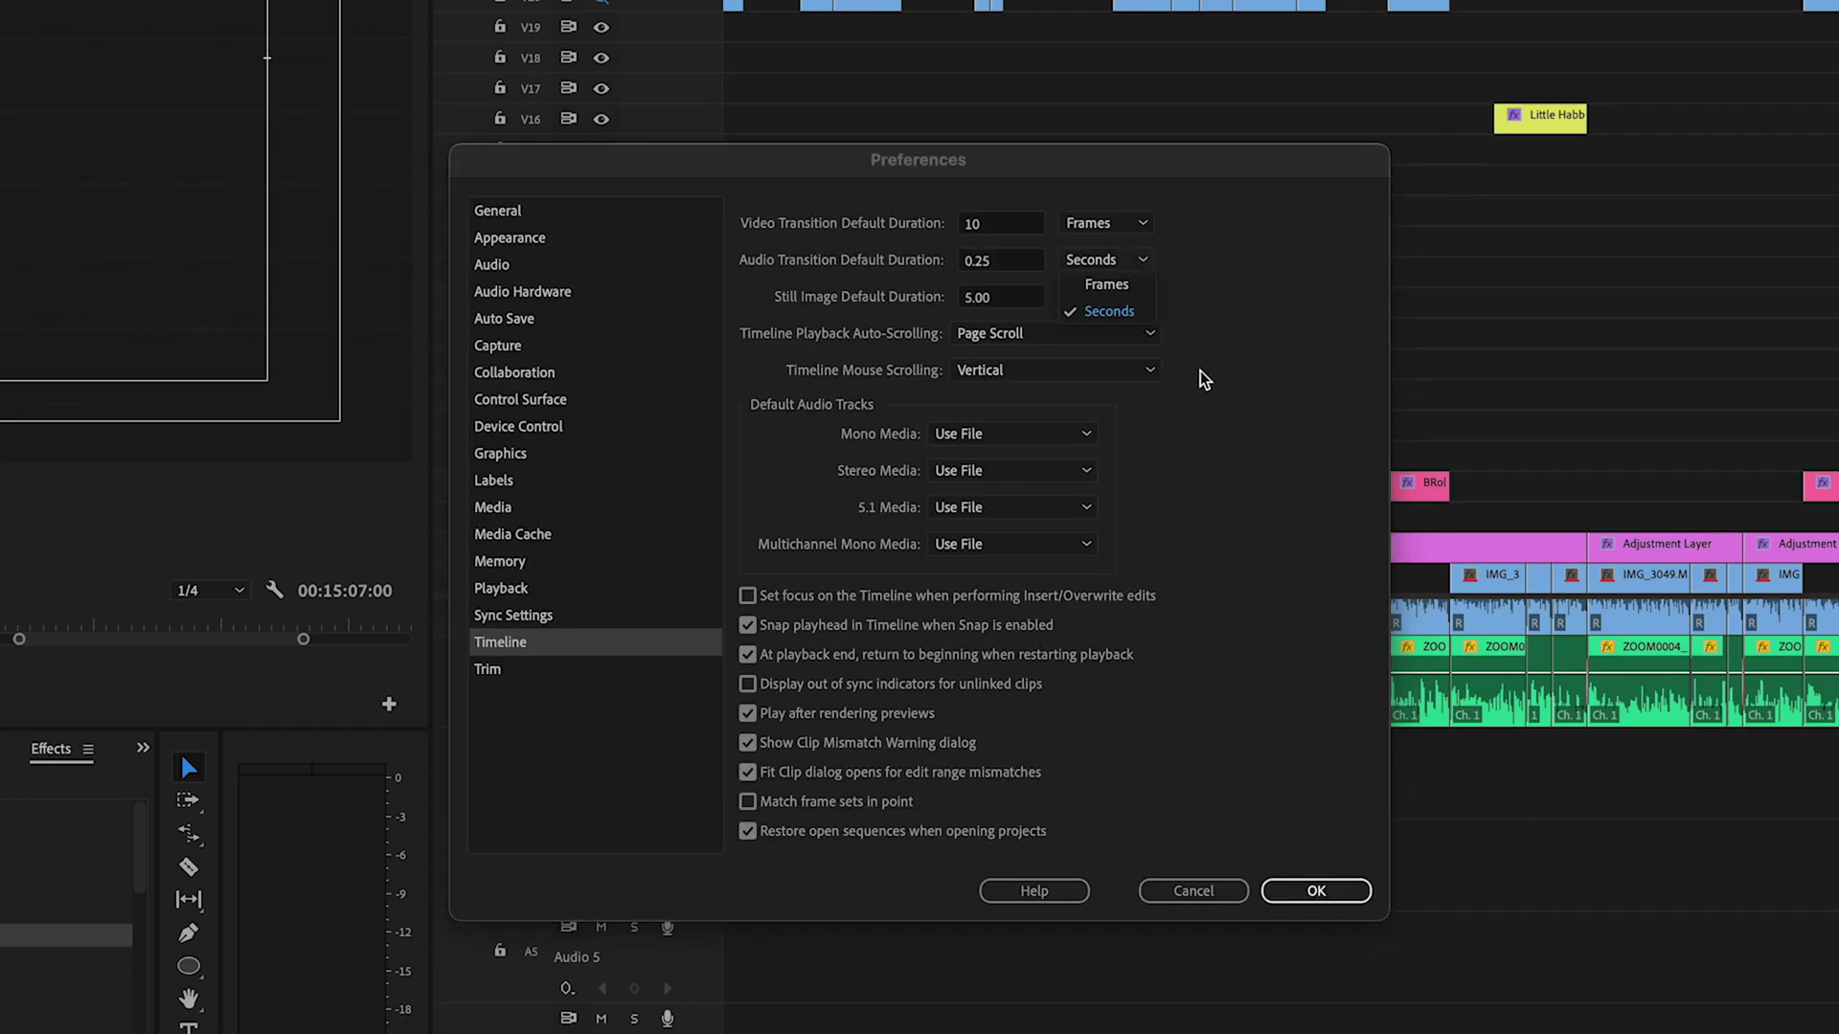
click(1105, 261)
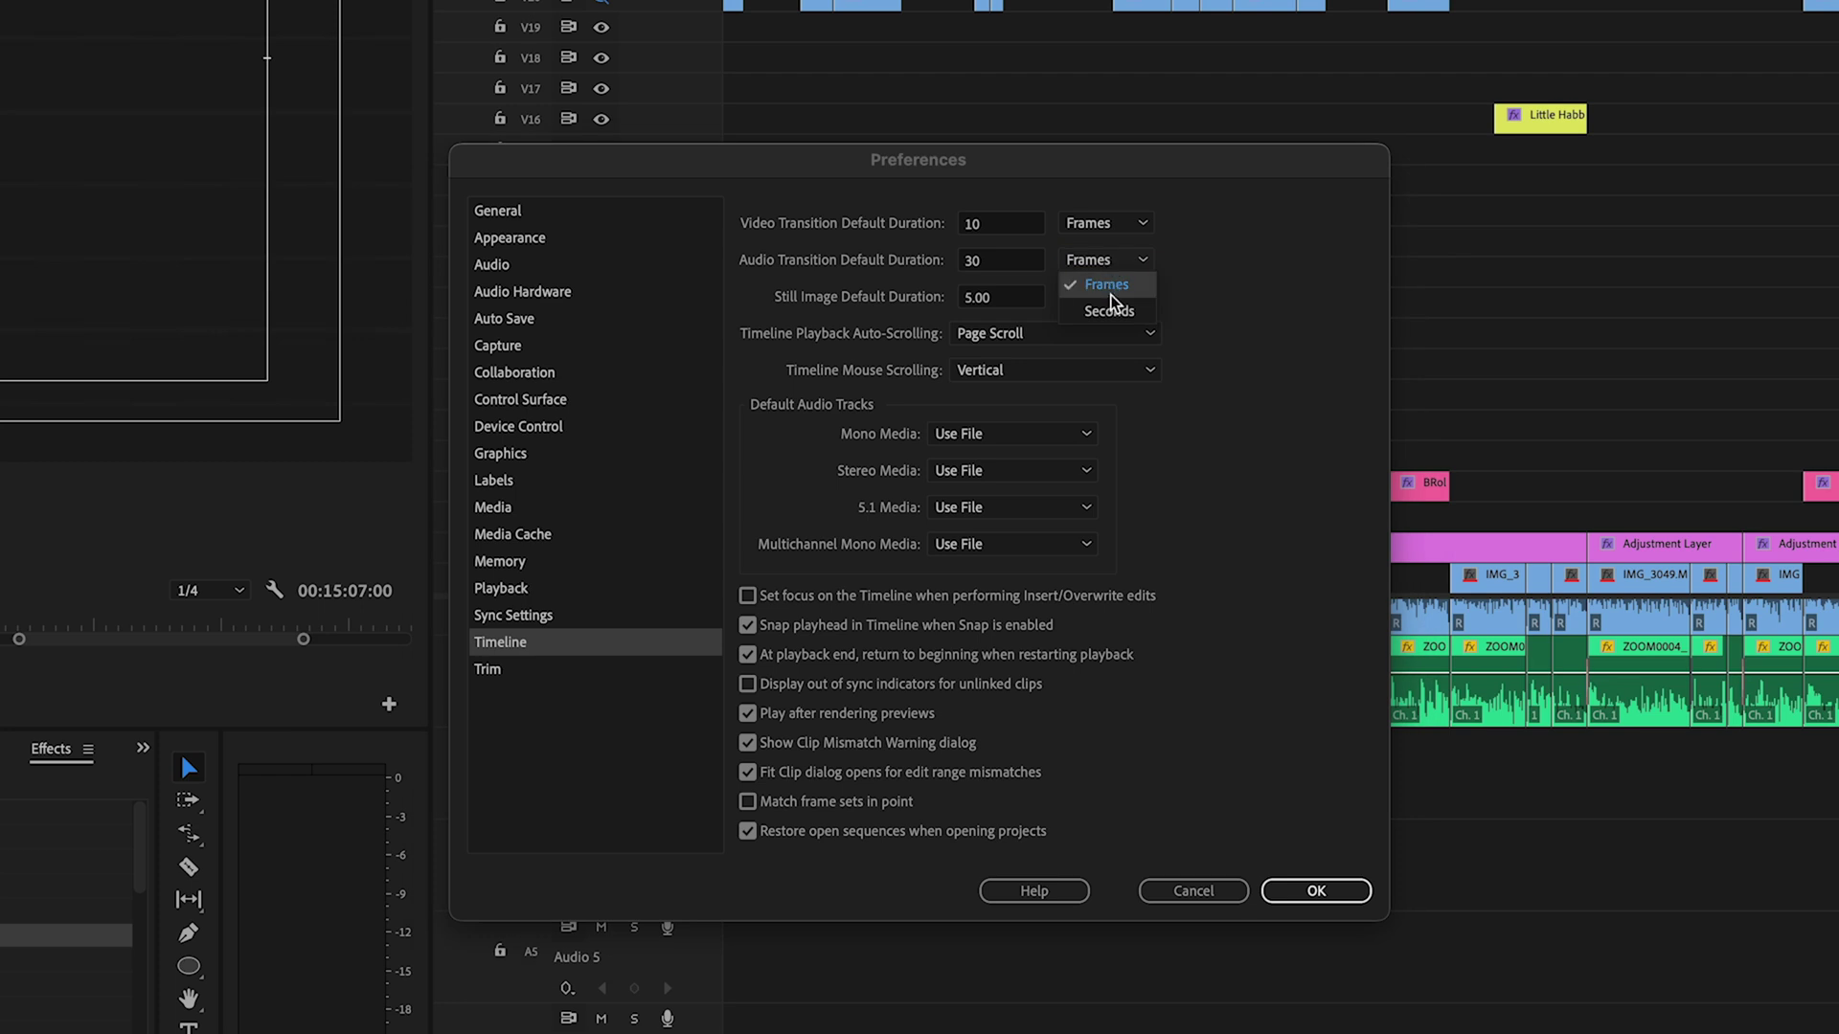
key(shift+Tab)
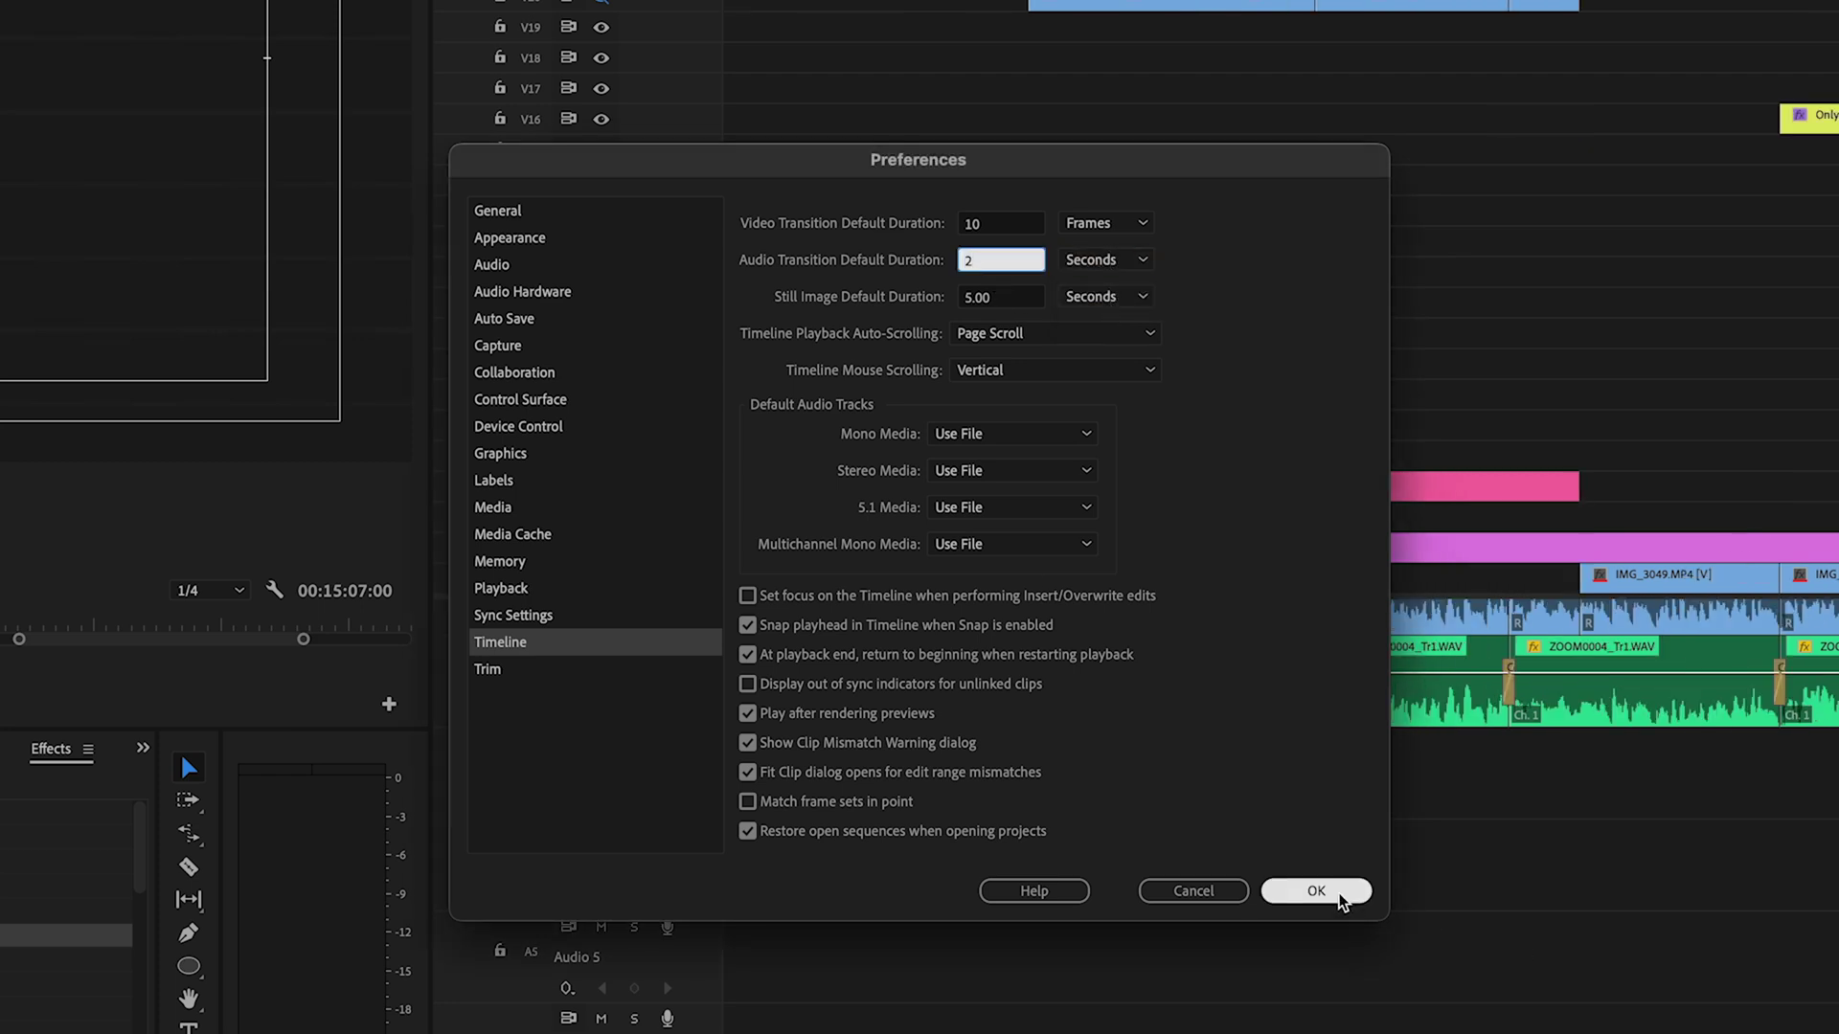
click(1315, 890)
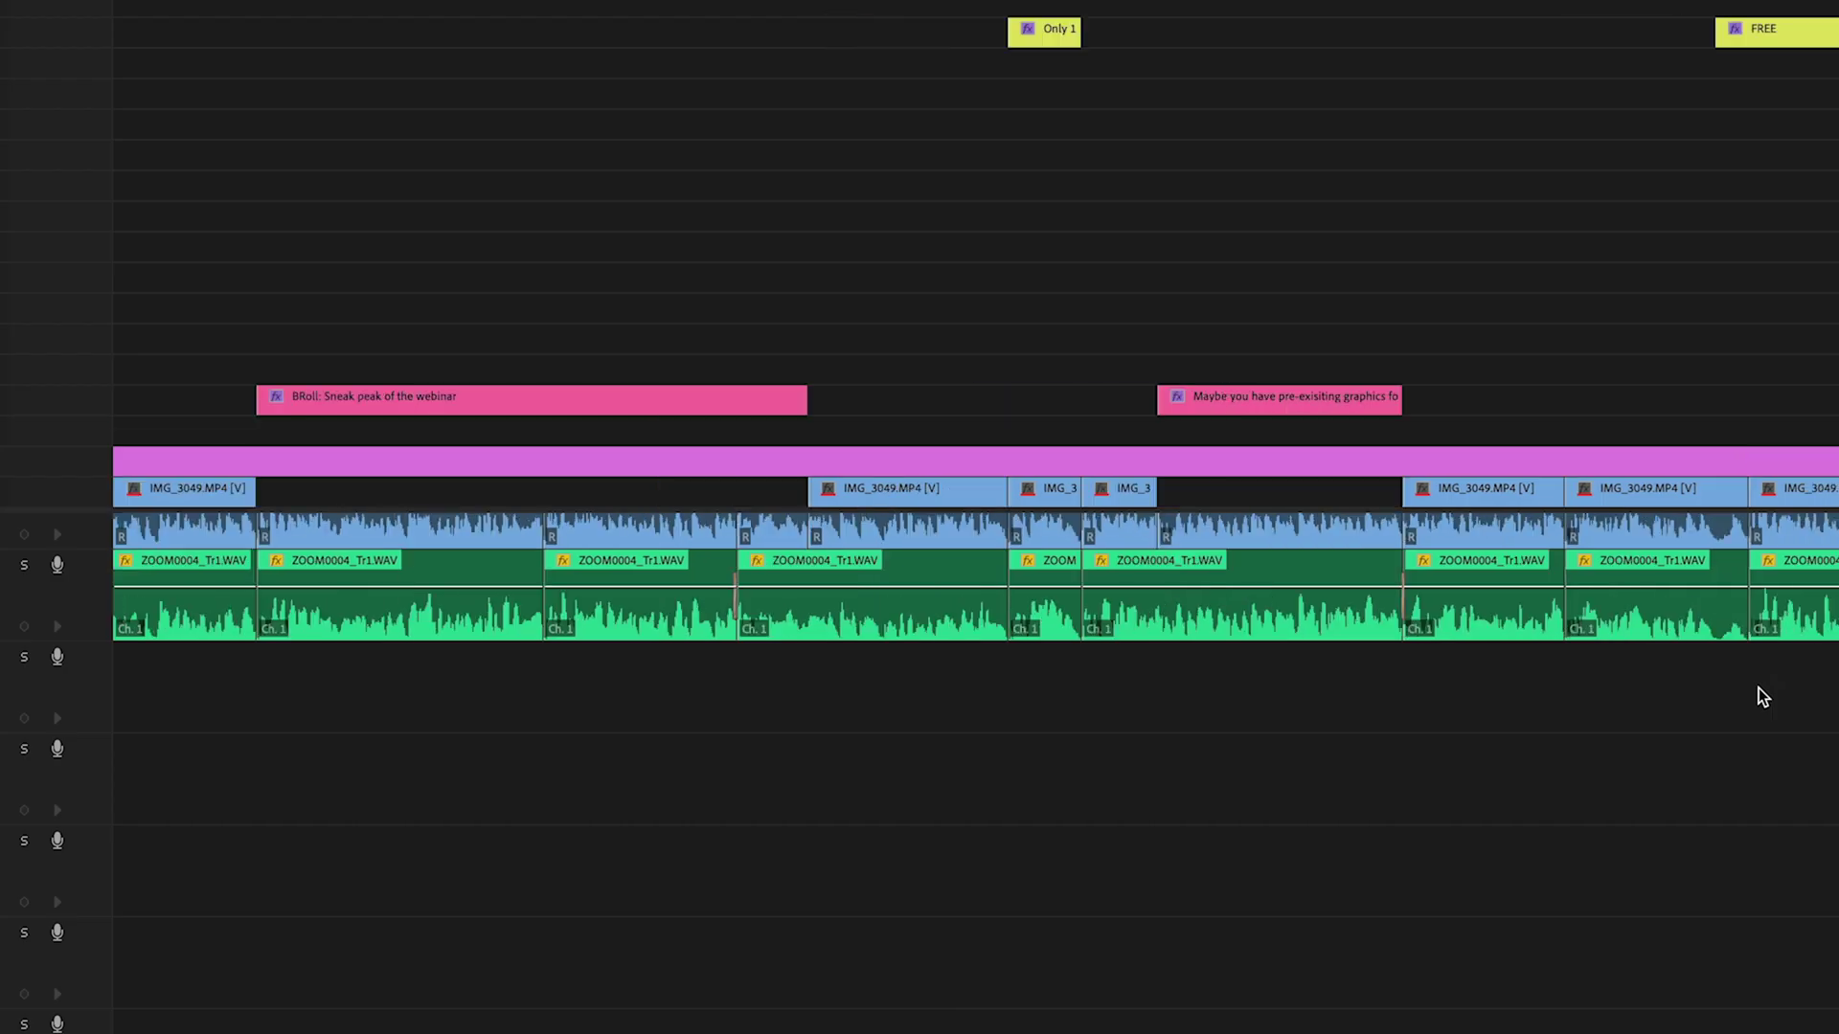
Select the ZOOM0004_Tr1 clips on A2 and add crossfades at every edit
drag(1820, 670, 115, 673)
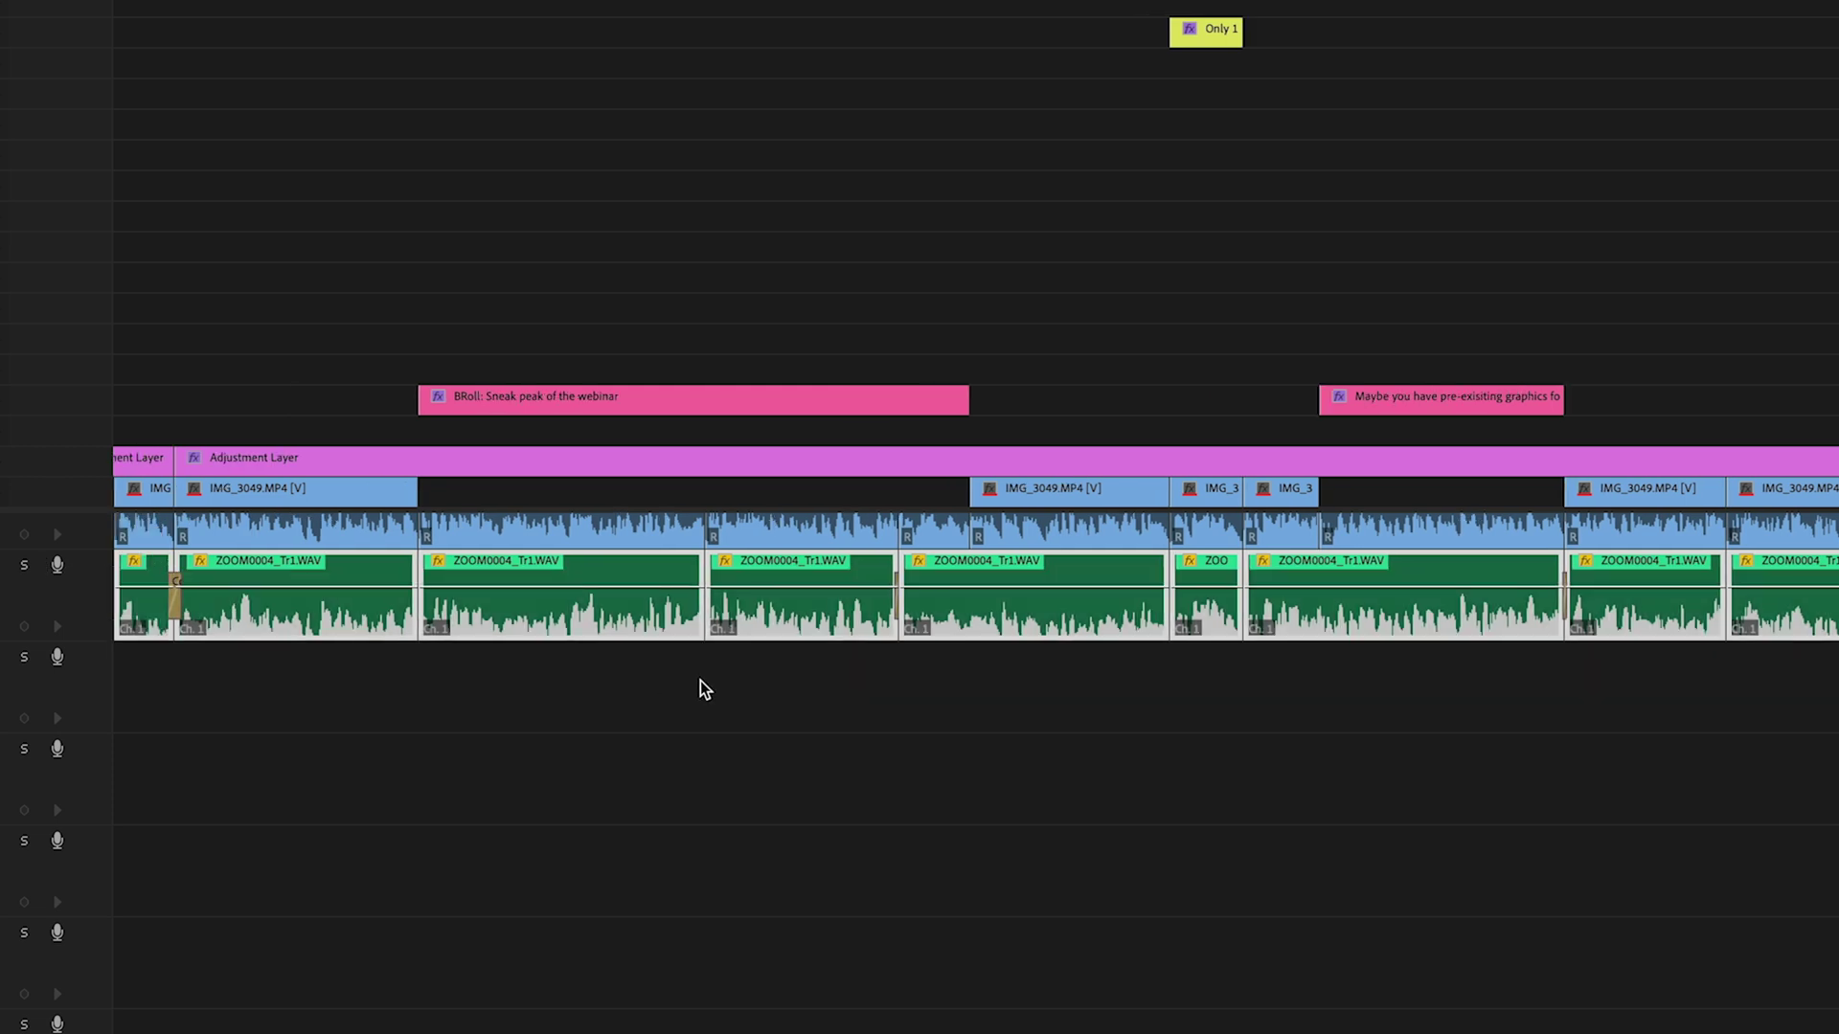
key(ctrl+shift+d)
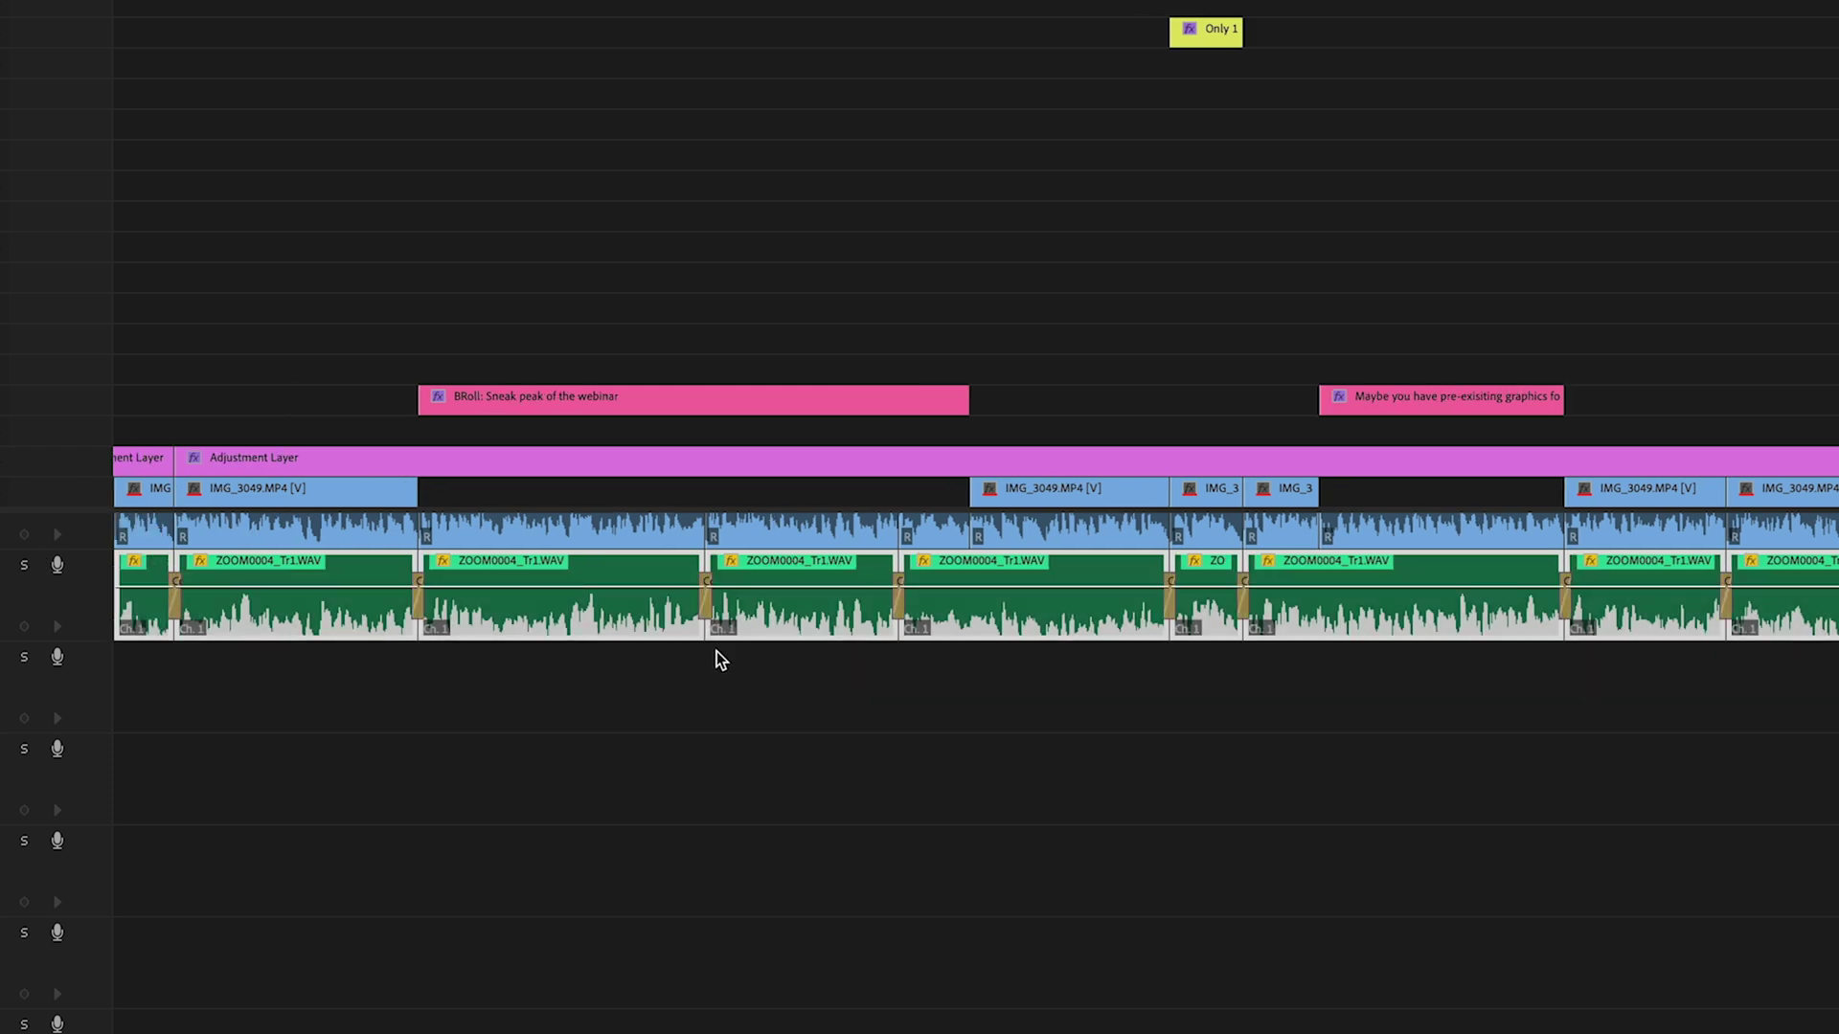
click(720, 658)
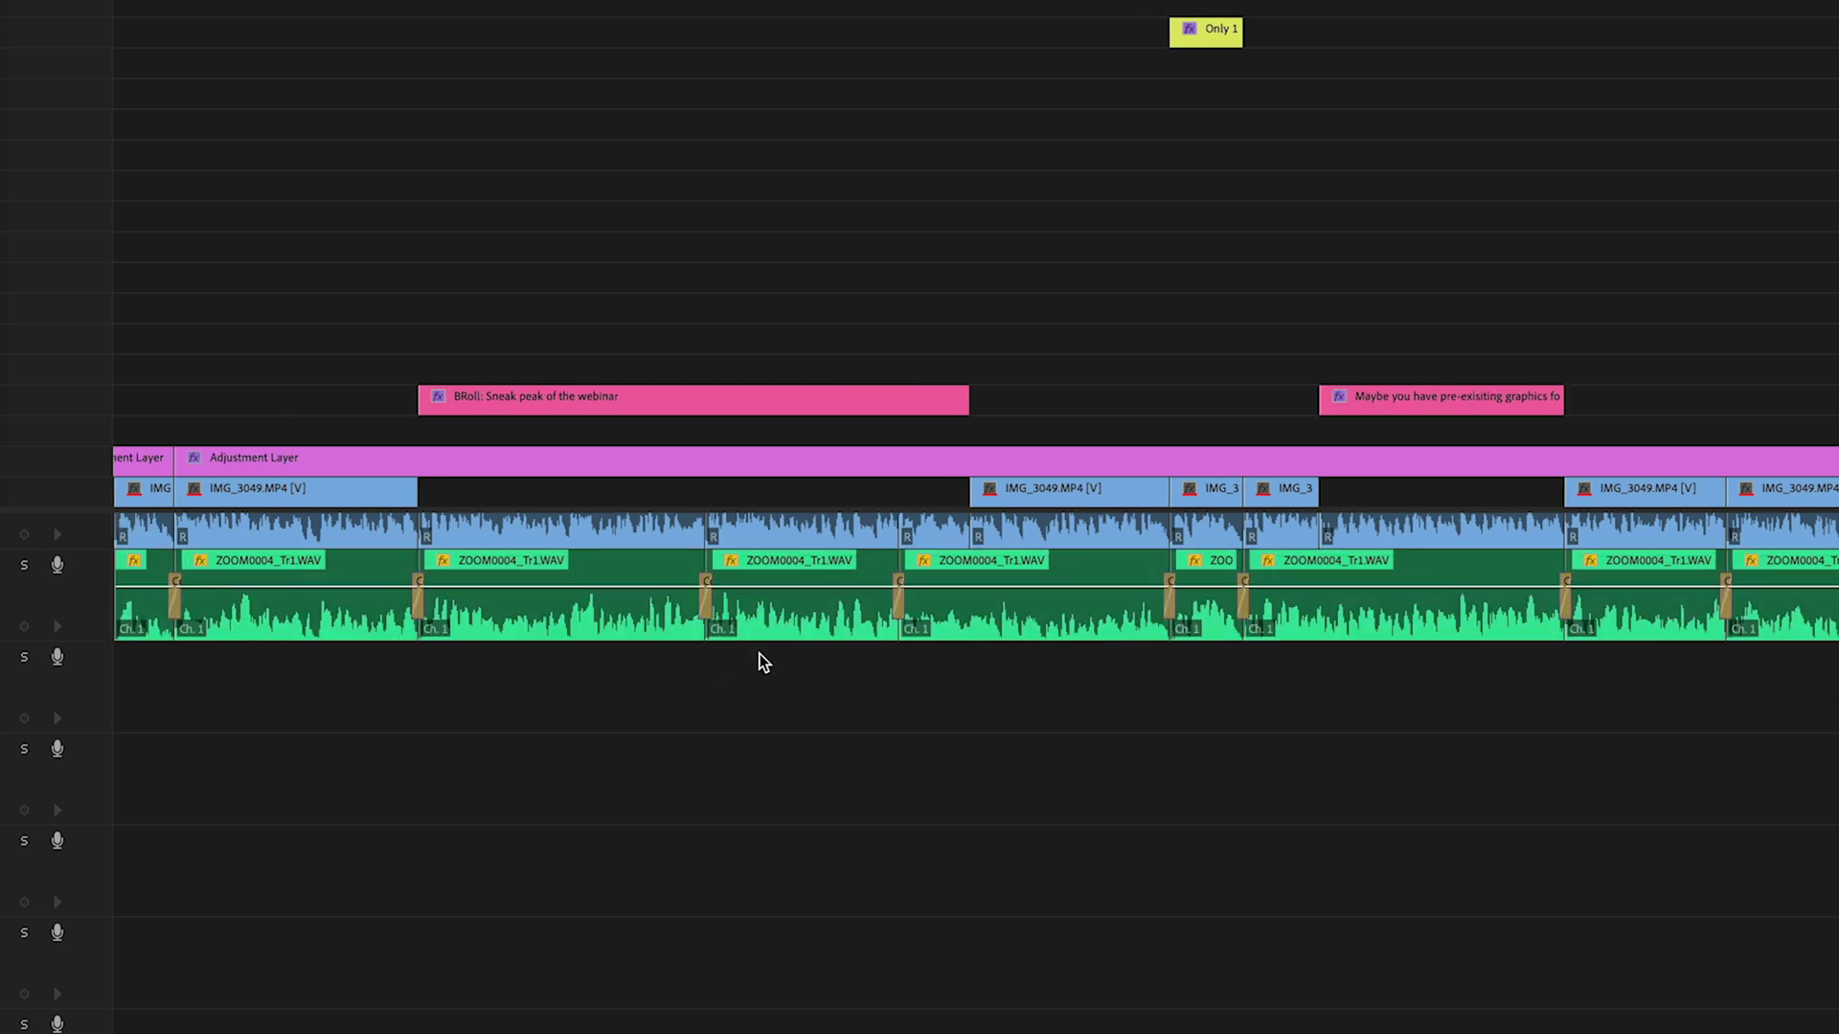